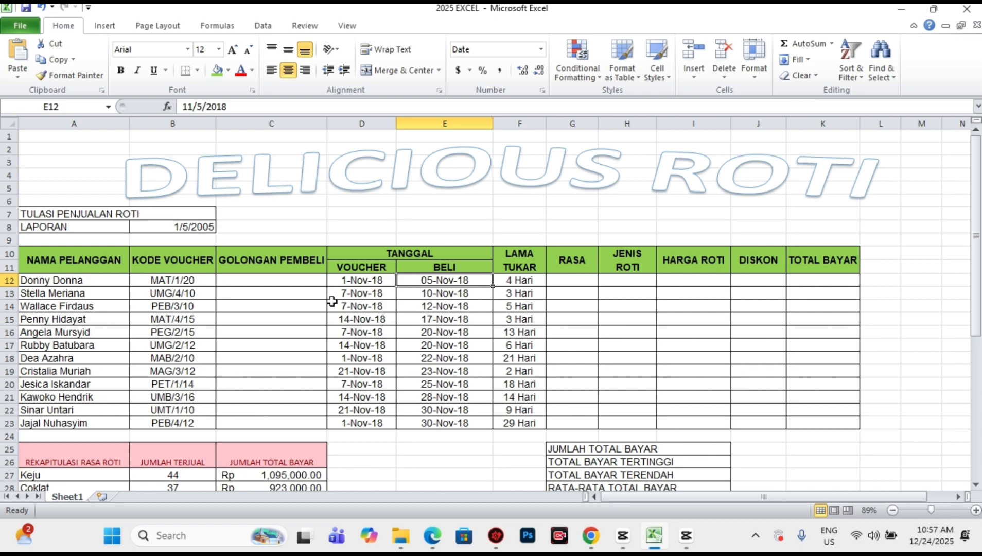
- Examine the sales table, the flavour recap, TABEL 1. HARGA ROTI and TABEL 2. RASA dan DISKON
scroll(368, 423, down, 6)
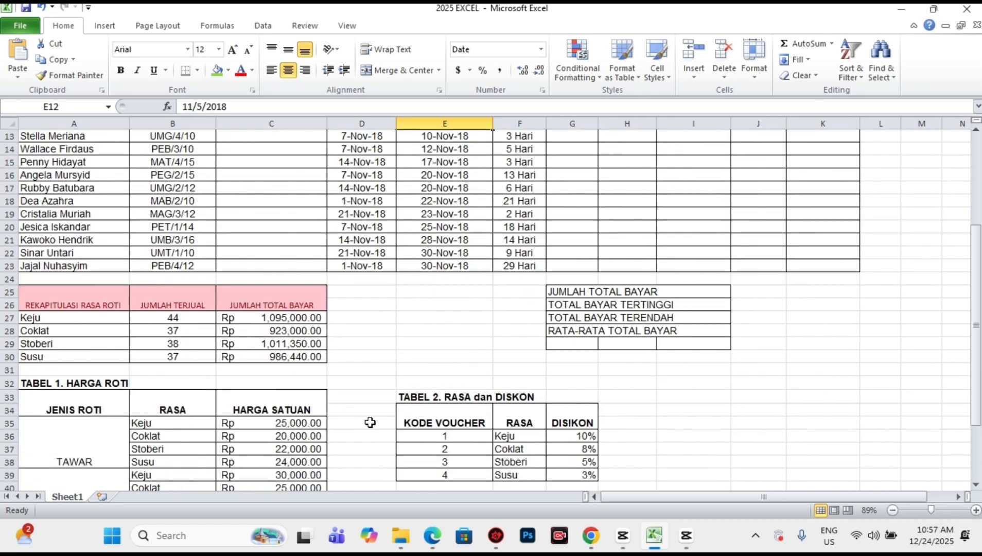
scroll(357, 354, down, 1)
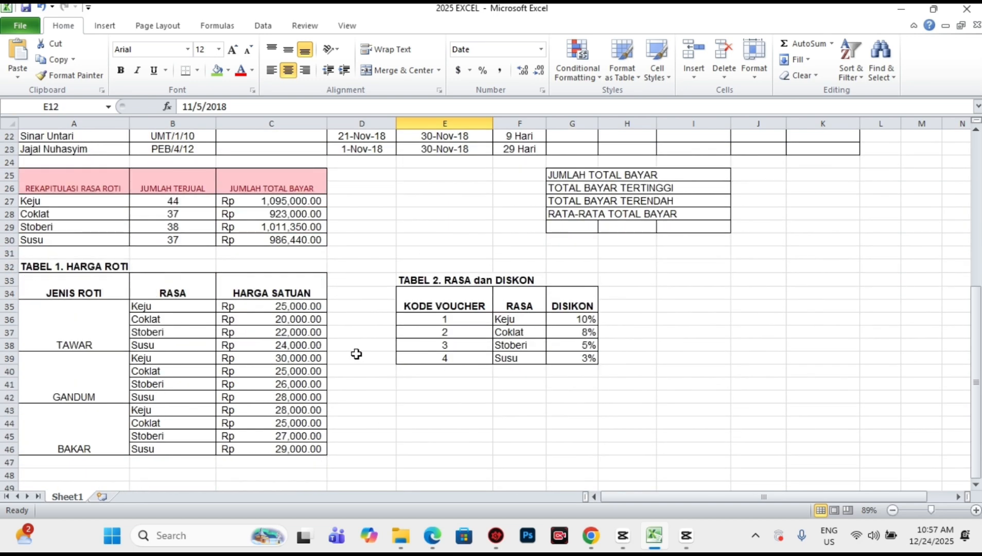
scroll(350, 360, down, 2)
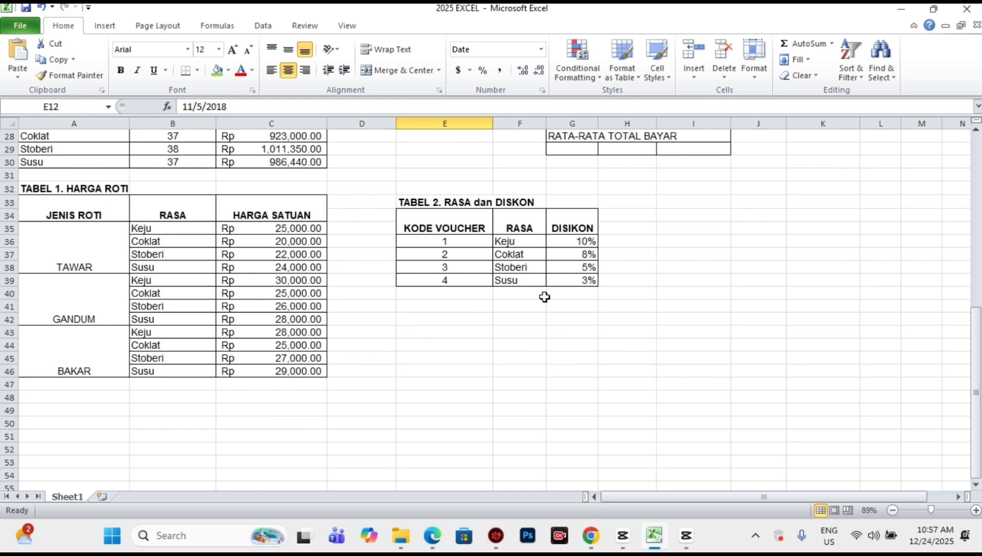
right_click(731, 7)
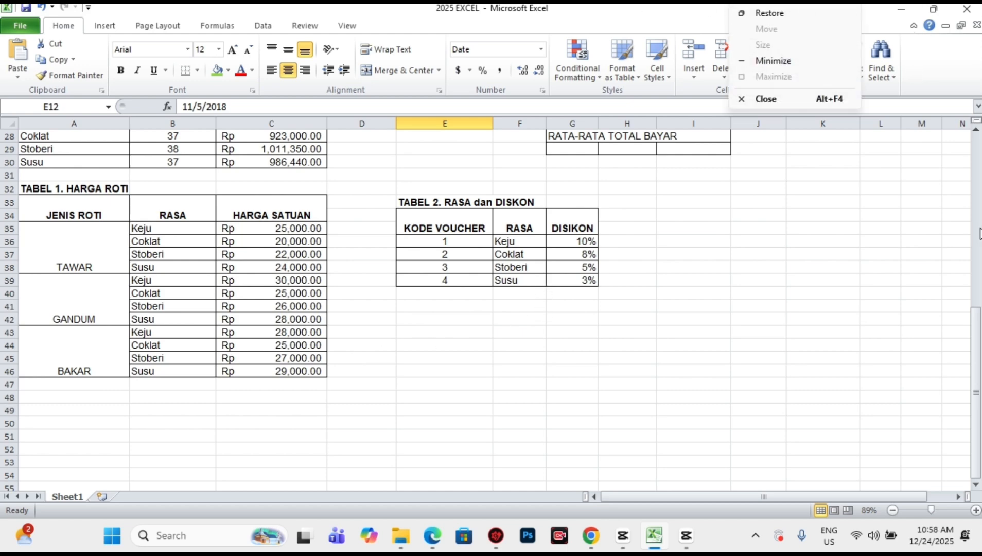
click(974, 377)
drag(974, 377, 978, 350)
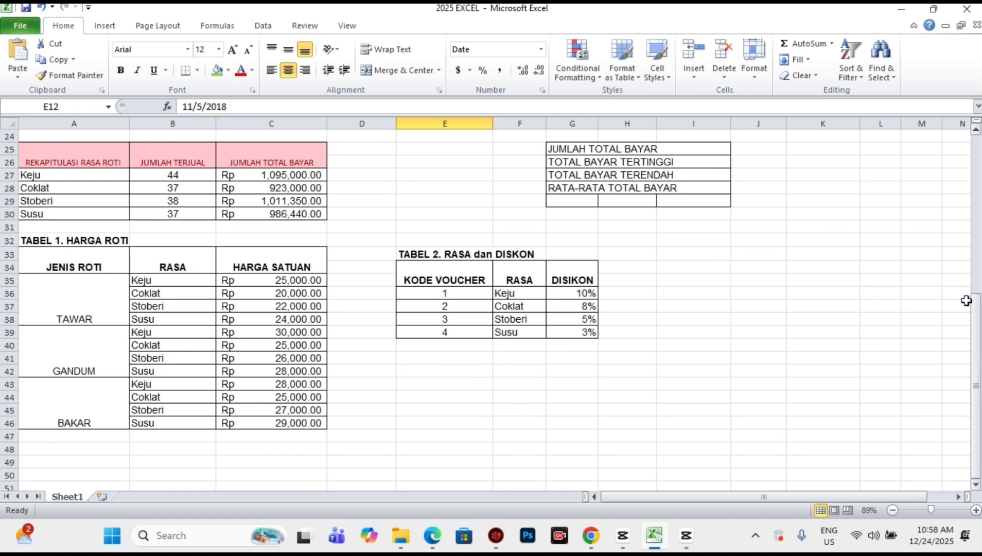
drag(977, 335, 977, 223)
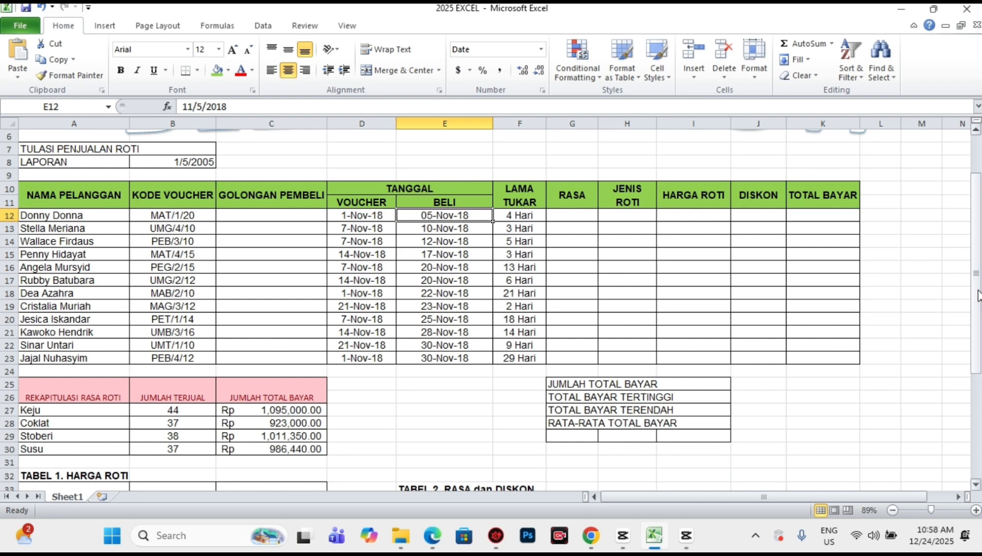
drag(978, 296, 978, 399)
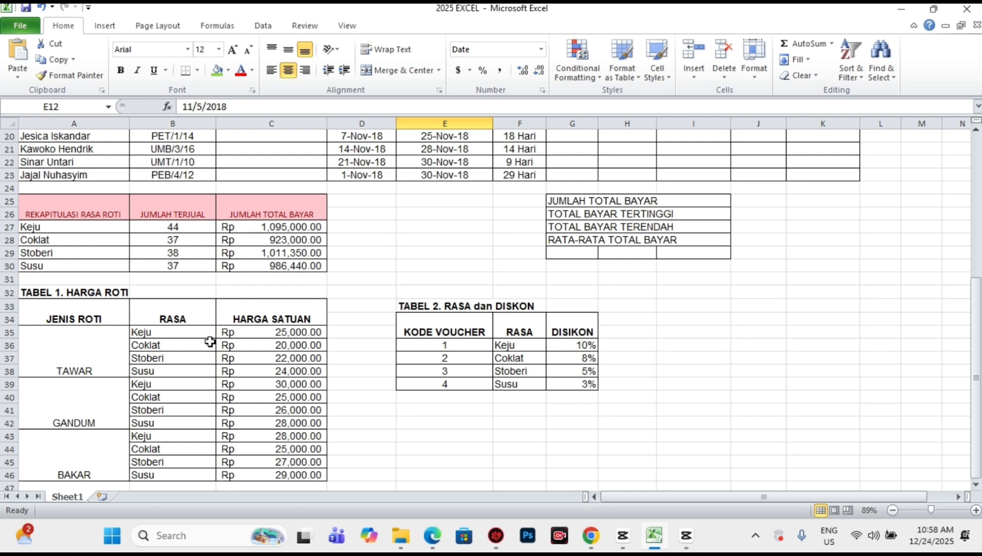
click(82, 345)
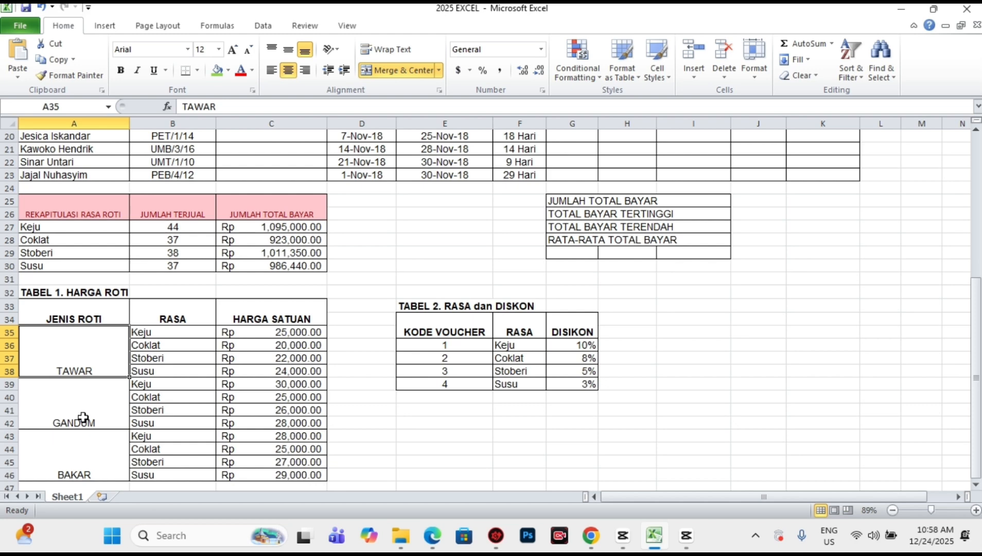
- Begin an IF formula in C12 that extracts the first two characters of voucher code B12 with LEFT
scroll(82, 417, up, 6)
click(265, 279)
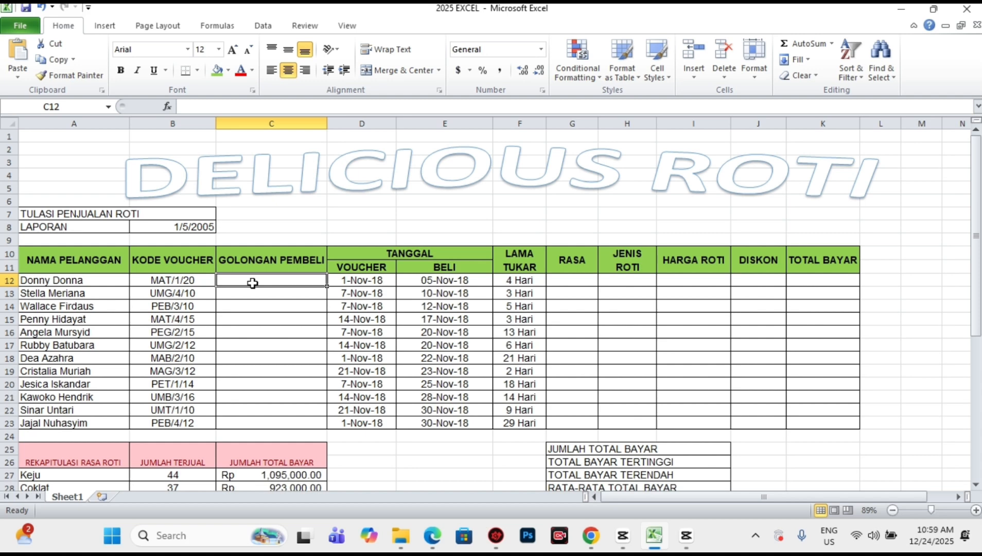
text(=)
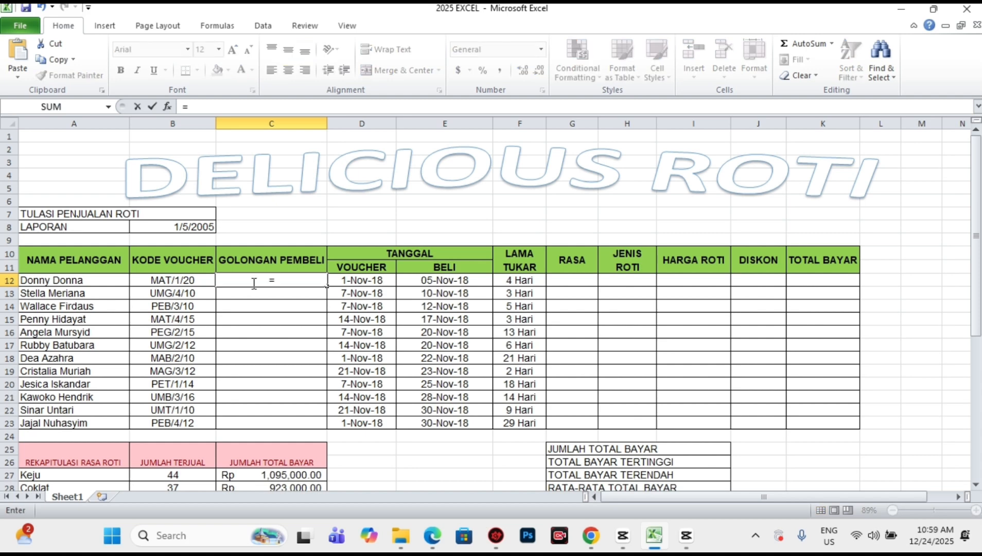
key(Escape)
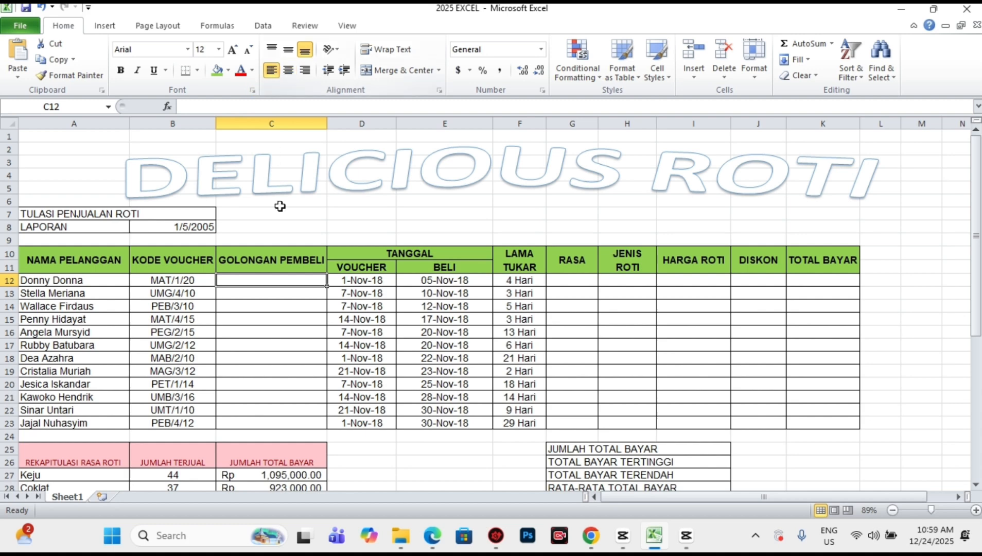
text(=if)
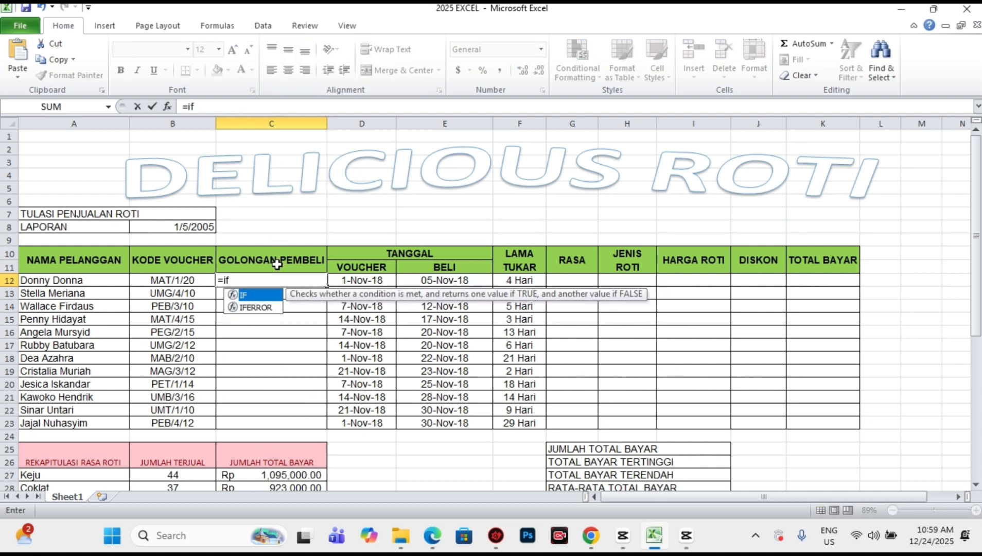
double_click(263, 295)
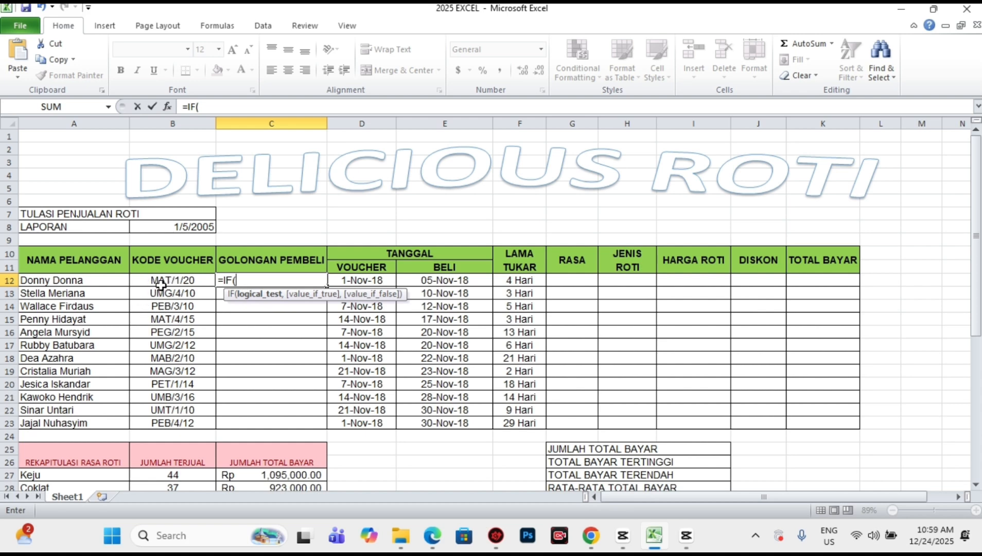
text(le)
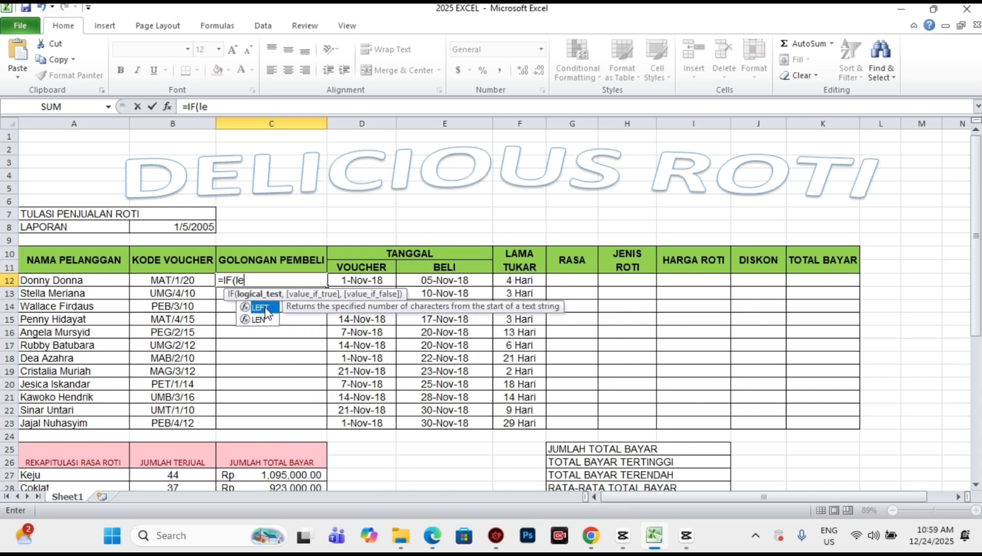
double_click(265, 308)
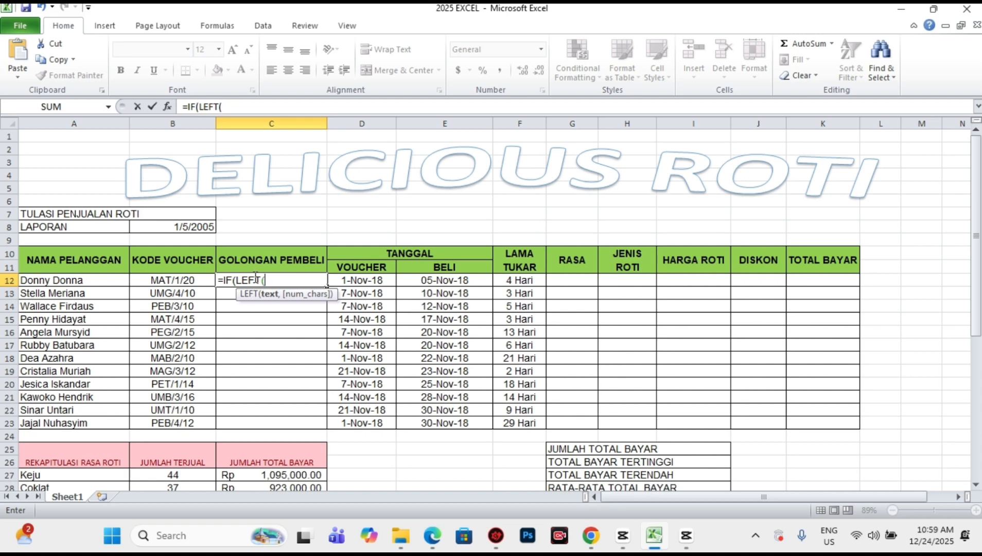
click(167, 281)
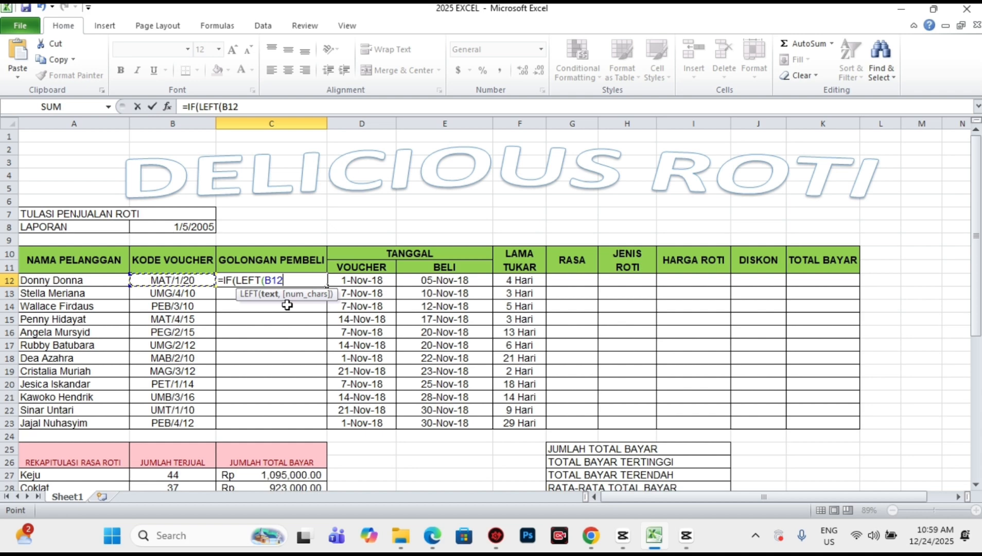
text(,)
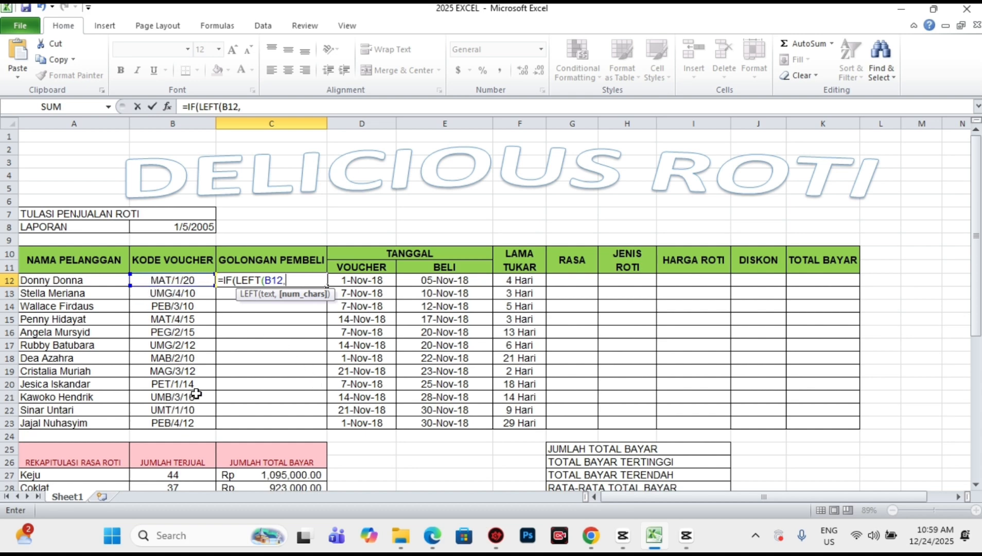
text(2))
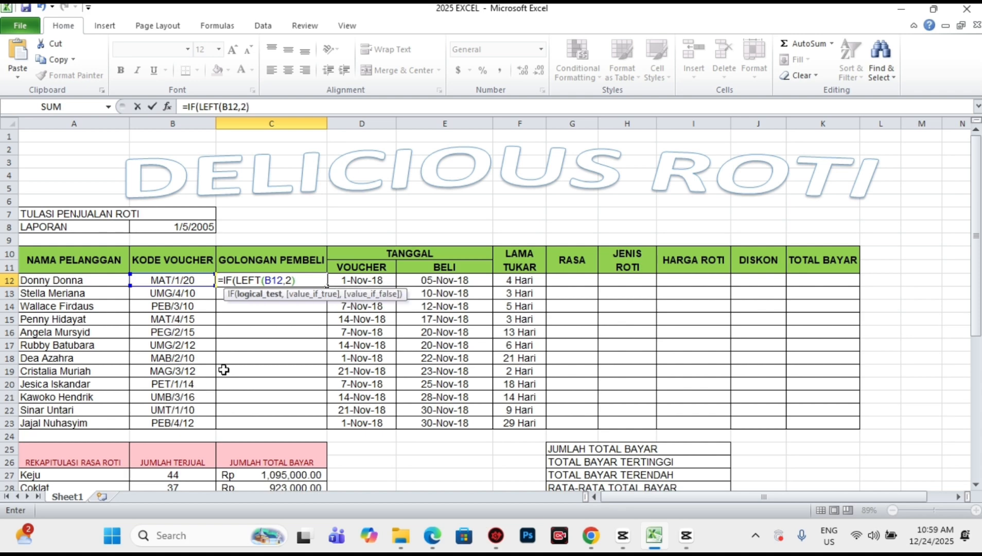
- Complete the C12 formula's first condition so that the code prefix "ma" returns "Mahasiswa"
text(="ma",)
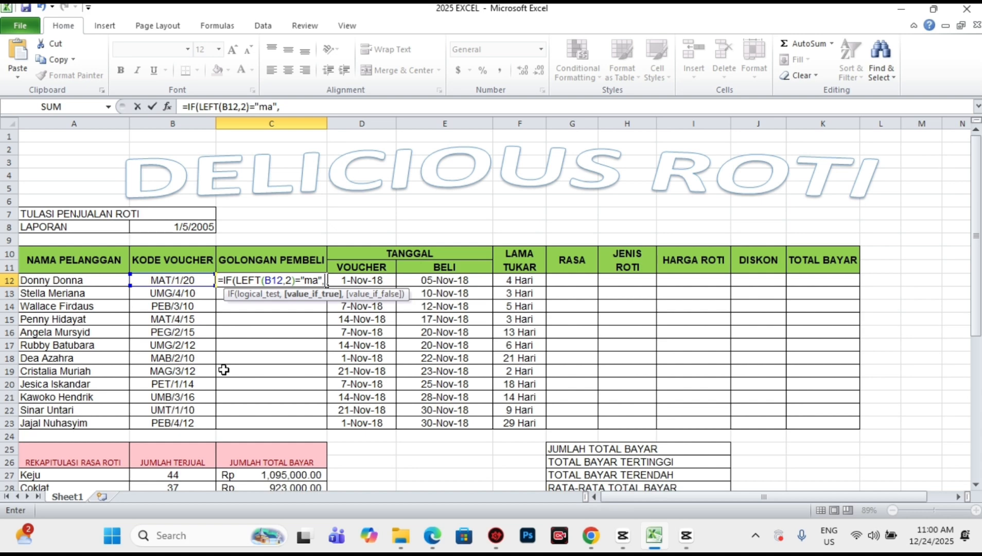
text("Mahas)
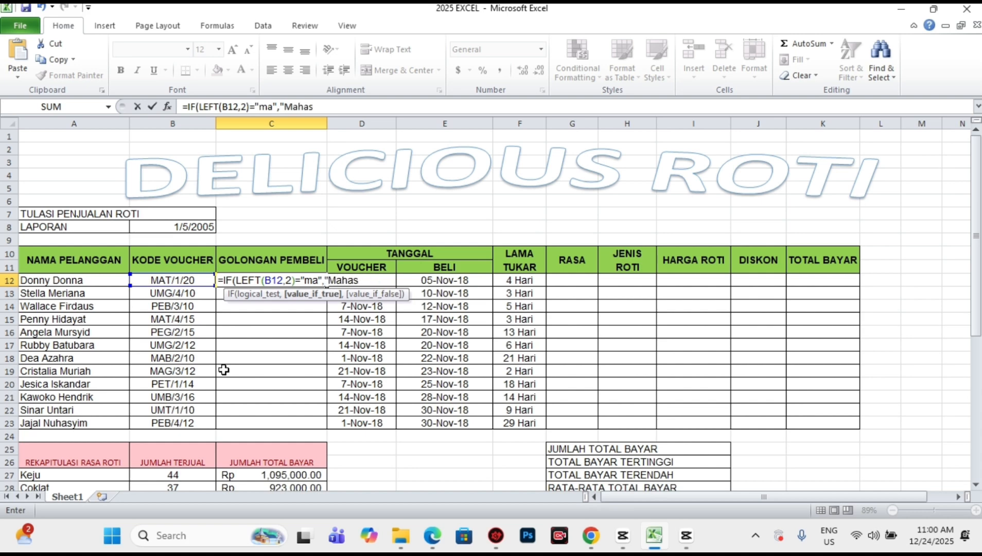
text(iswa,)
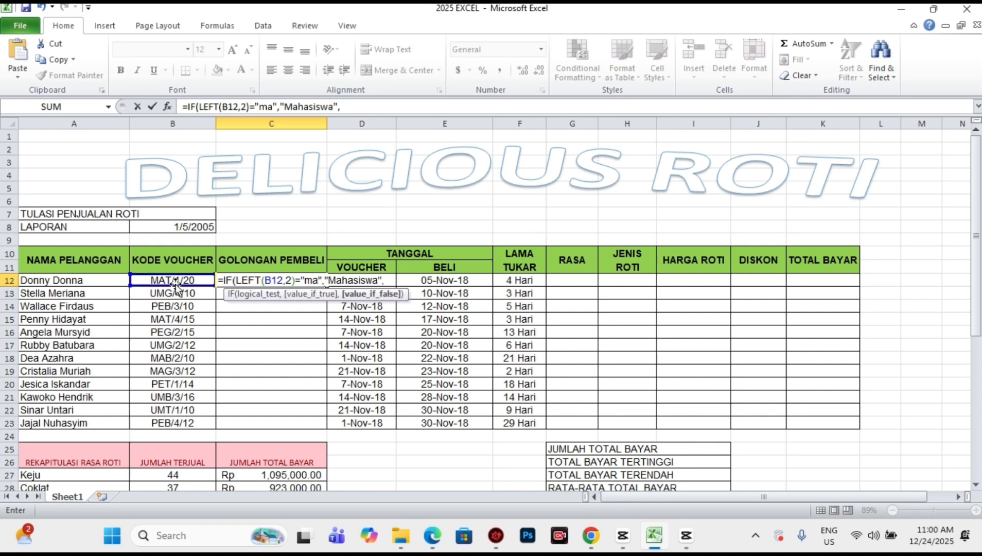
- Nest a second IF in the C12 formula that returns "Umum" when LEFT(B12,2) equals "um"
text(if)
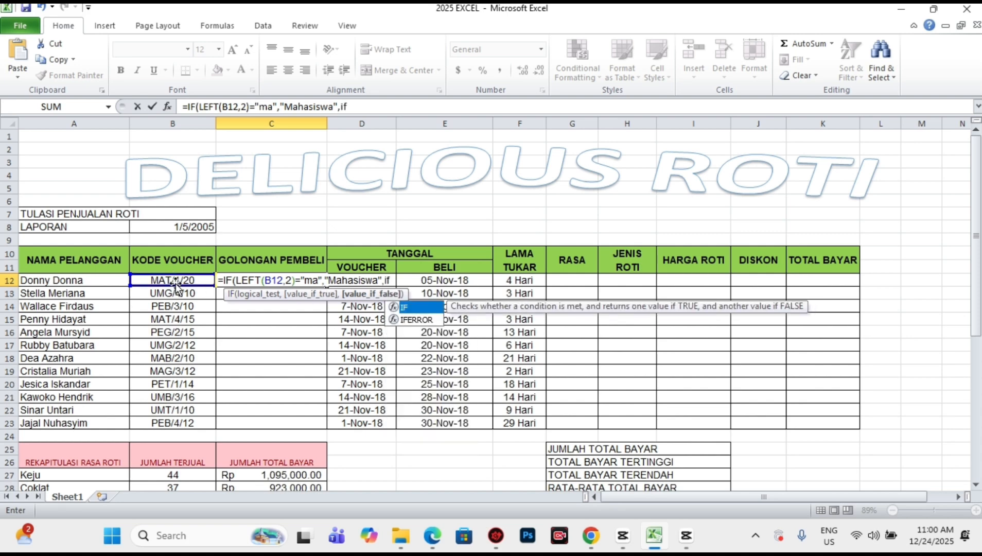
key(Tab)
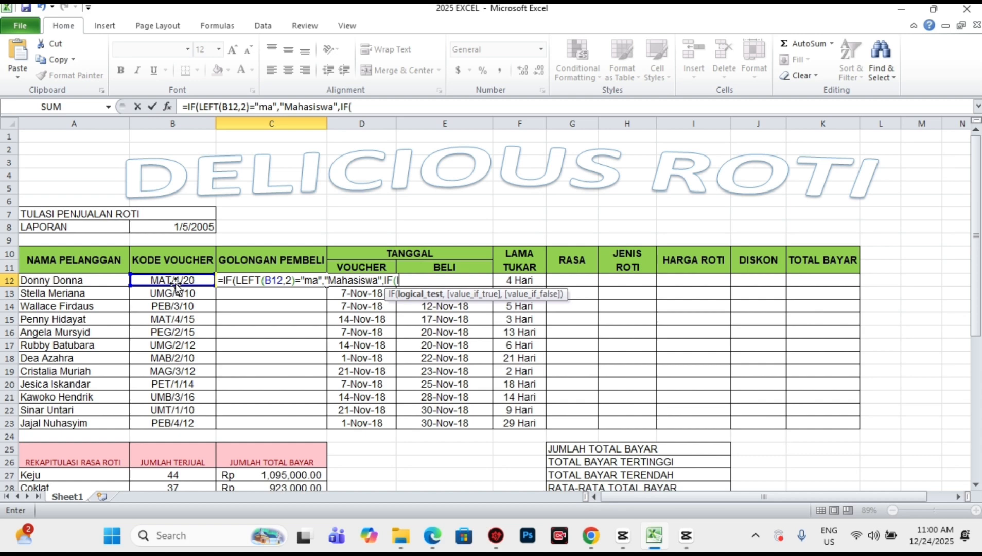
text(le)
key(Tab)
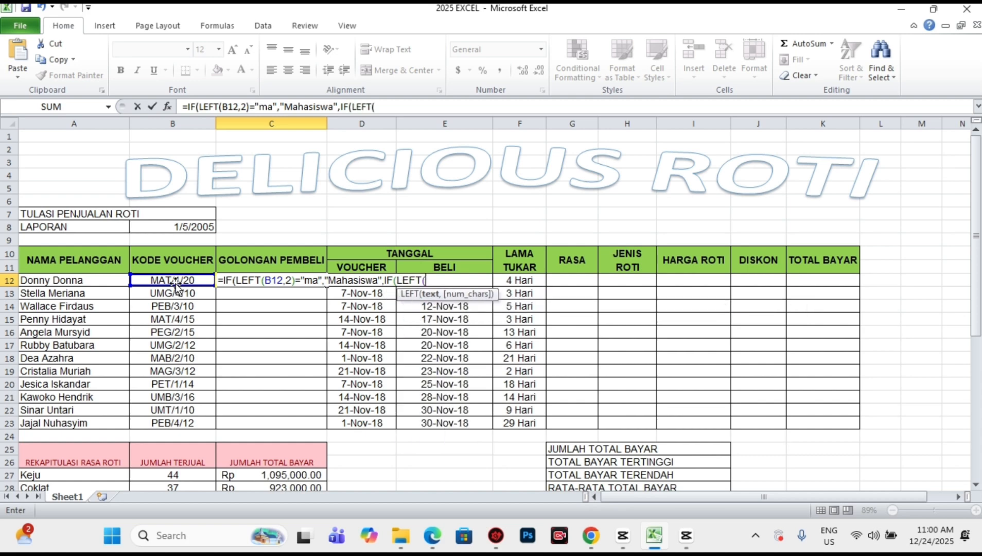
click(179, 281)
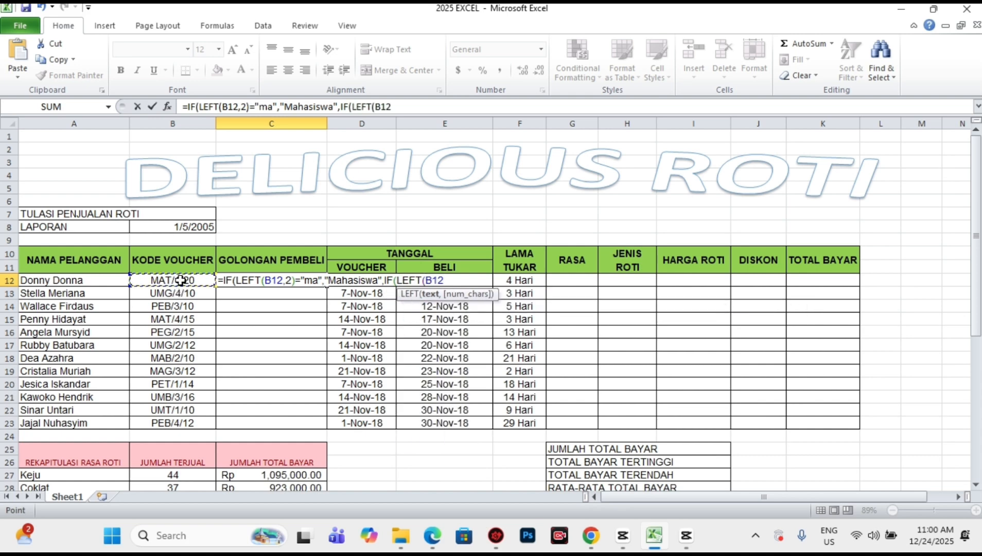
text(,)
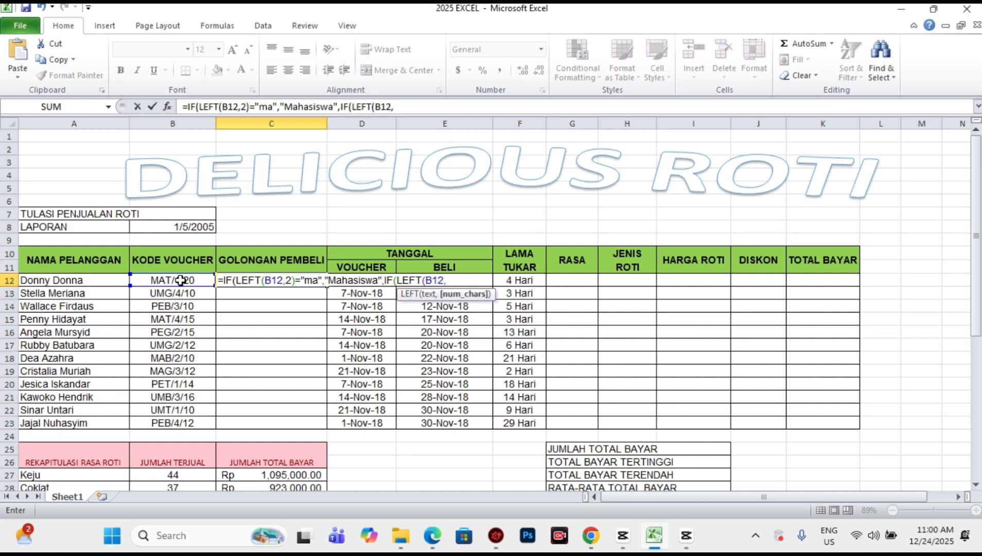
text(2))
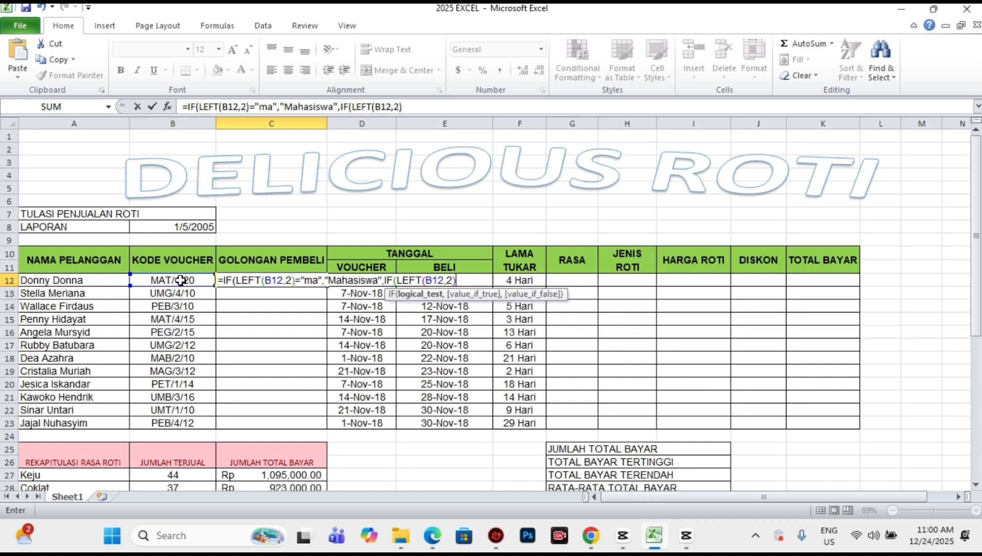
text(="um",)
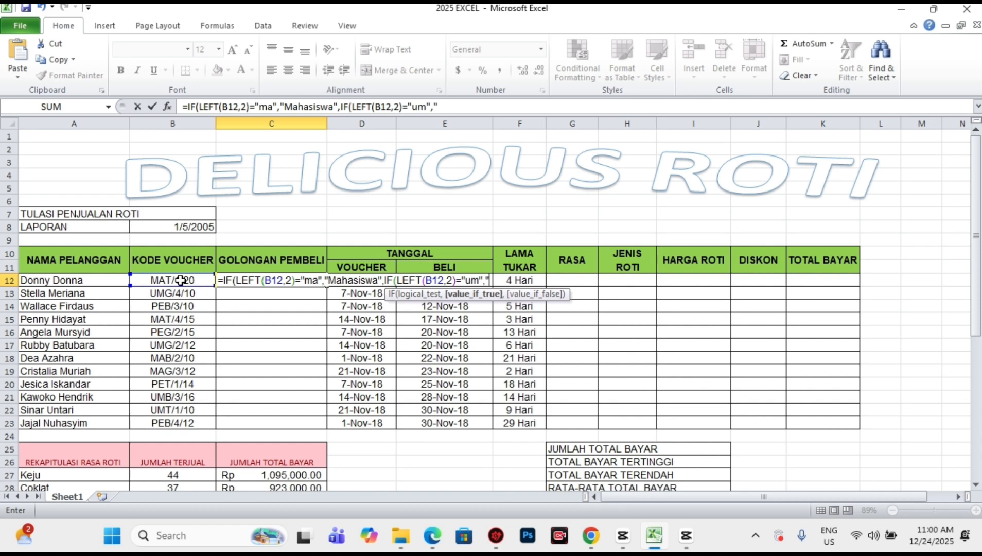
text("Umum)
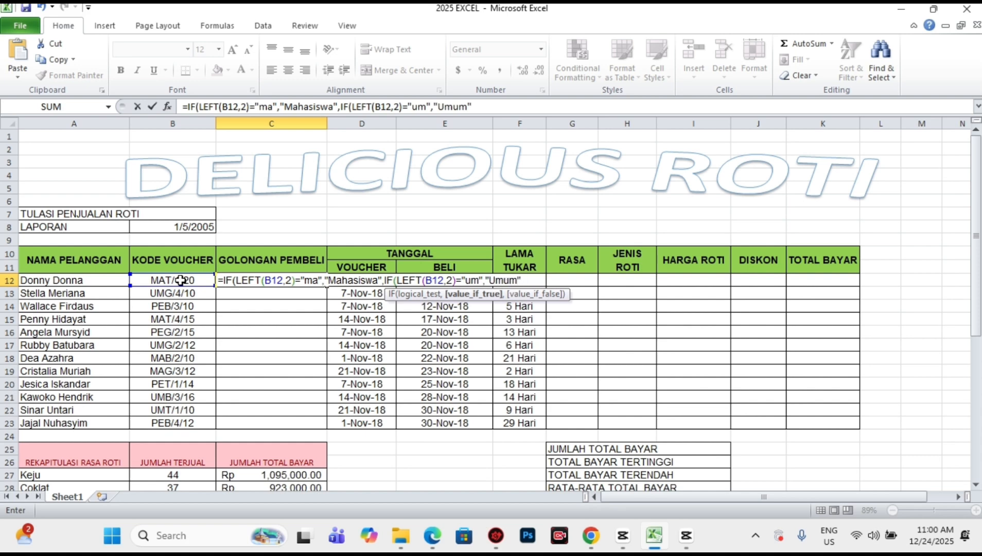
text(",)
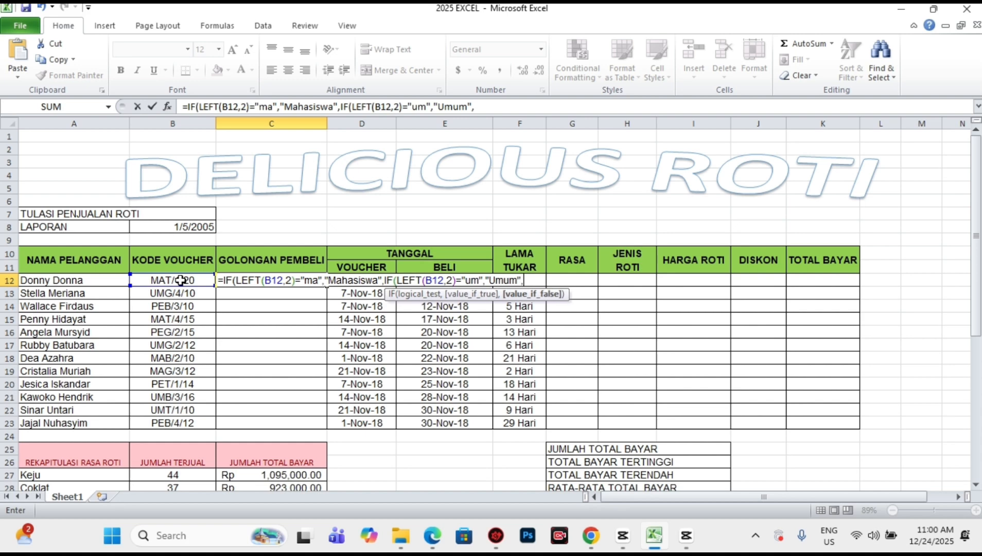
- Add "Pelajar" as the nested IF's value for all other codes and enter the formula, accepting the proposed correction
text(")
text(Pelja)
key(BackSpace)
key(BackSpace)
text(ajar")
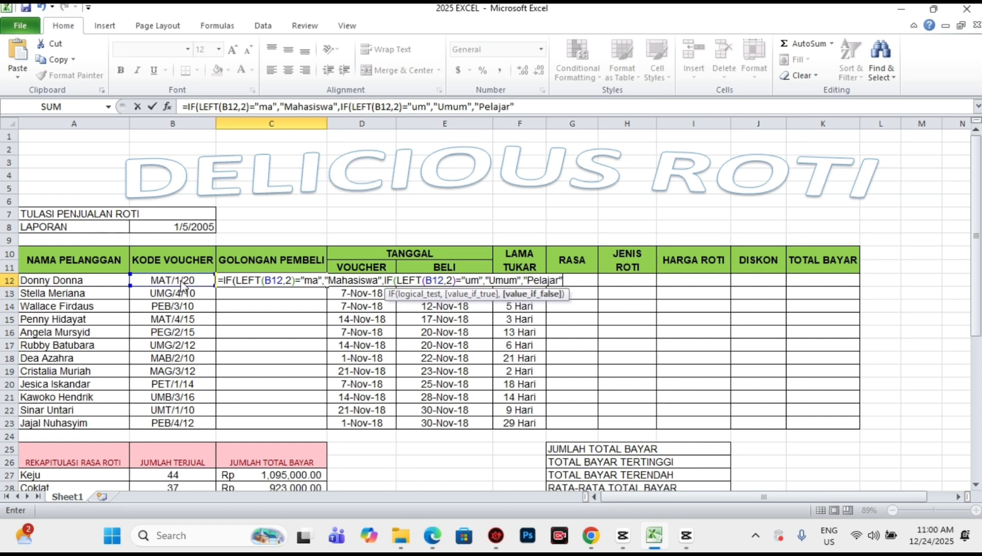
key(Return)
key(Return)
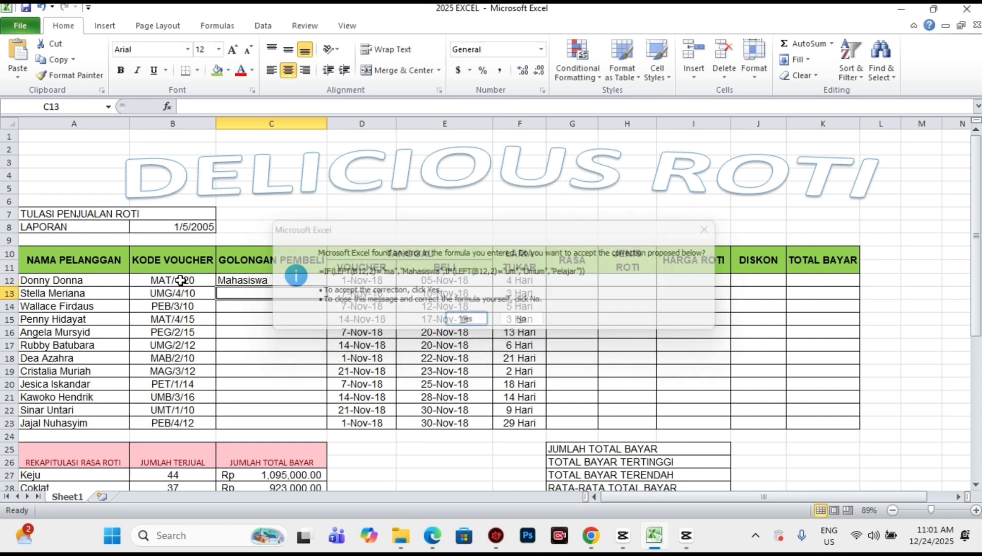
- Fill the GOLONGAN PEMBELI formula from C12 down to C23 and inspect the copied formula in C13
click(313, 272)
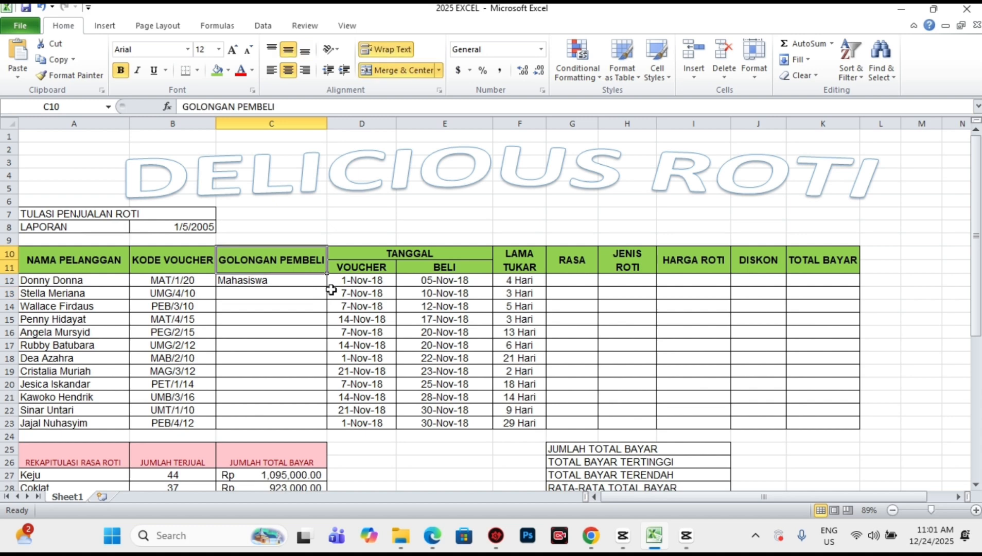
click(315, 281)
drag(328, 289, 322, 427)
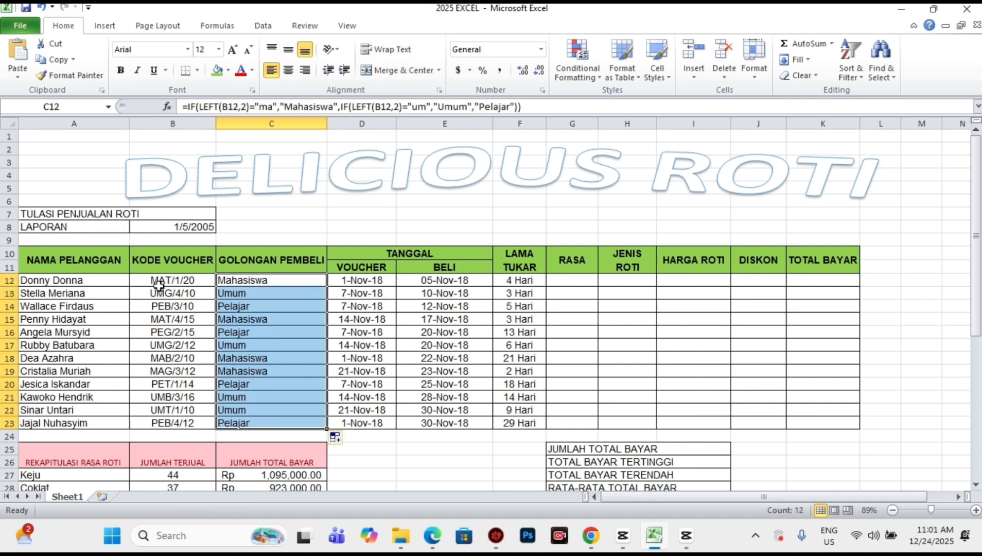
click(233, 294)
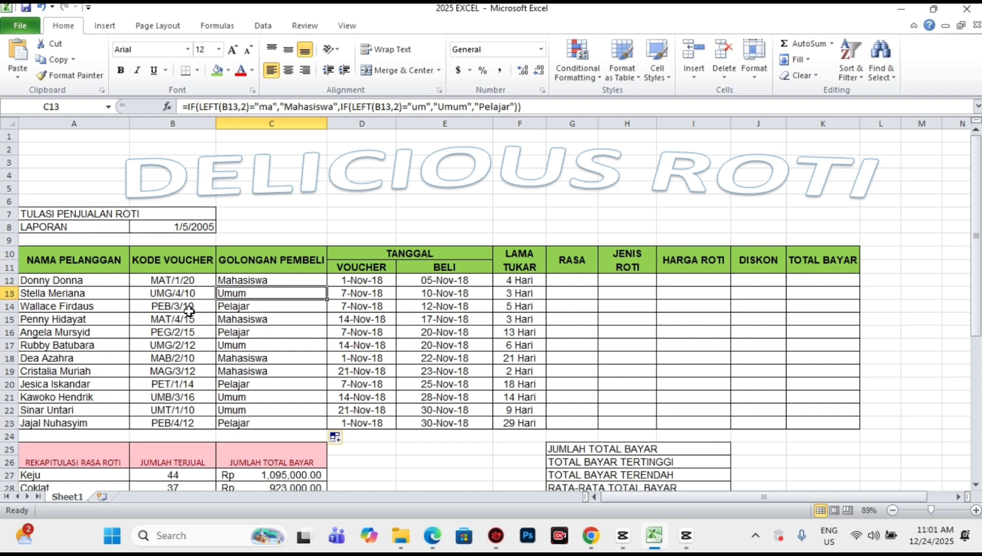
- Review the GOLONGAN PEMBELI formula in C12 and examine the TABEL 1 price list and TABEL 2 discount list
click(220, 282)
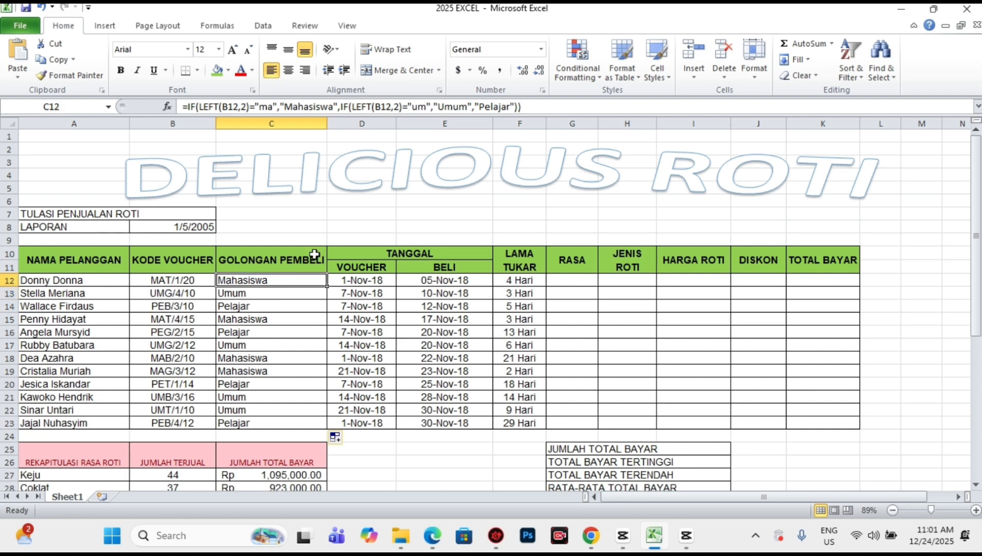
double_click(249, 281)
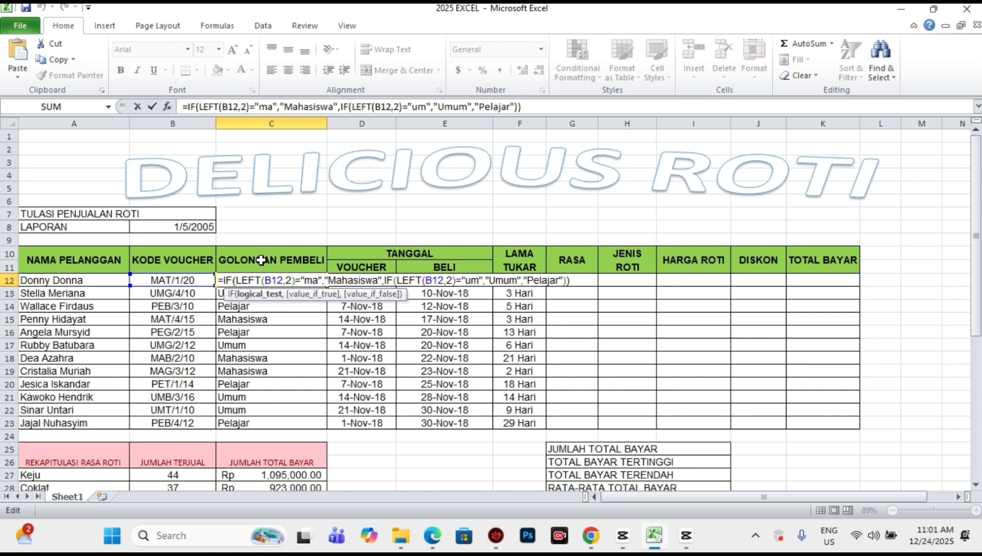
key(Return)
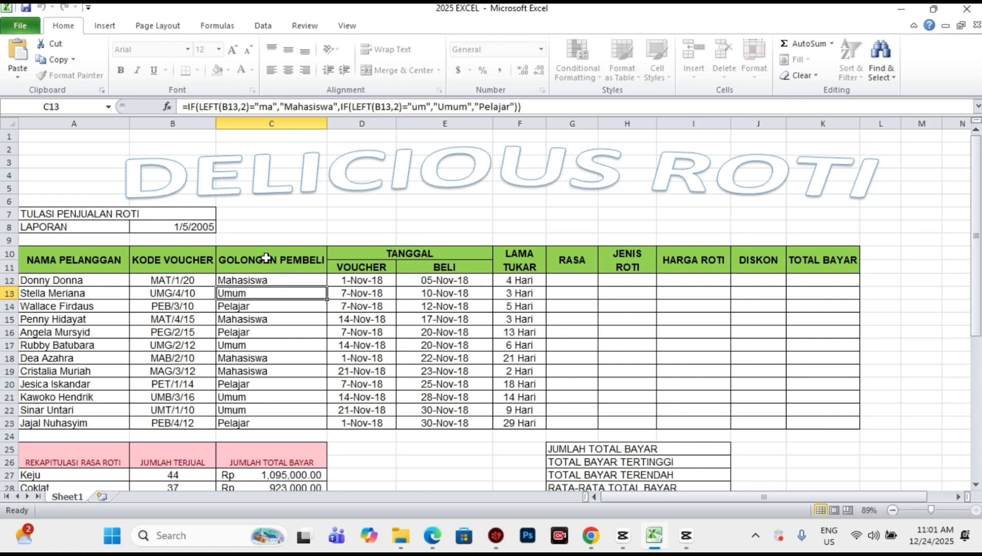
scroll(275, 381, down, 11)
scroll(278, 366, up, 1)
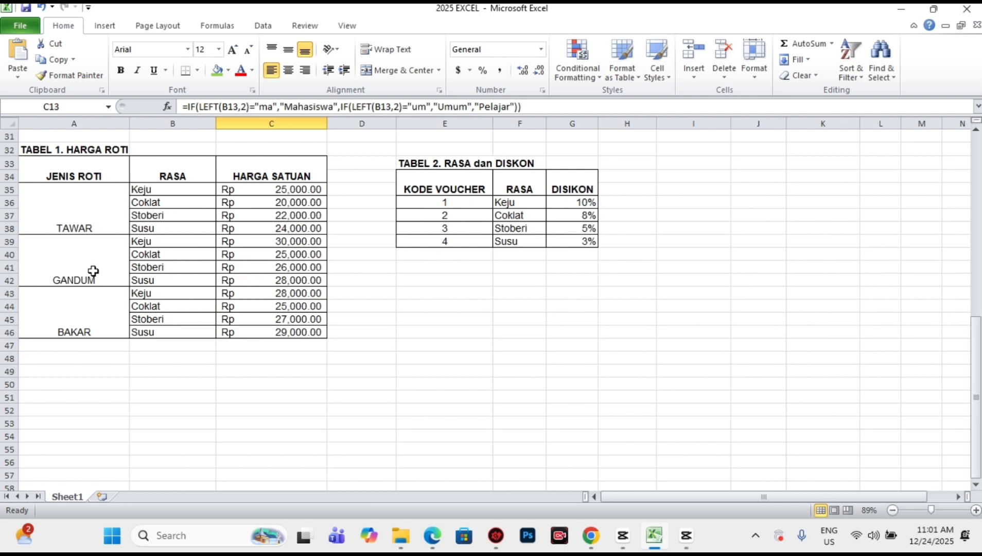
click(82, 210)
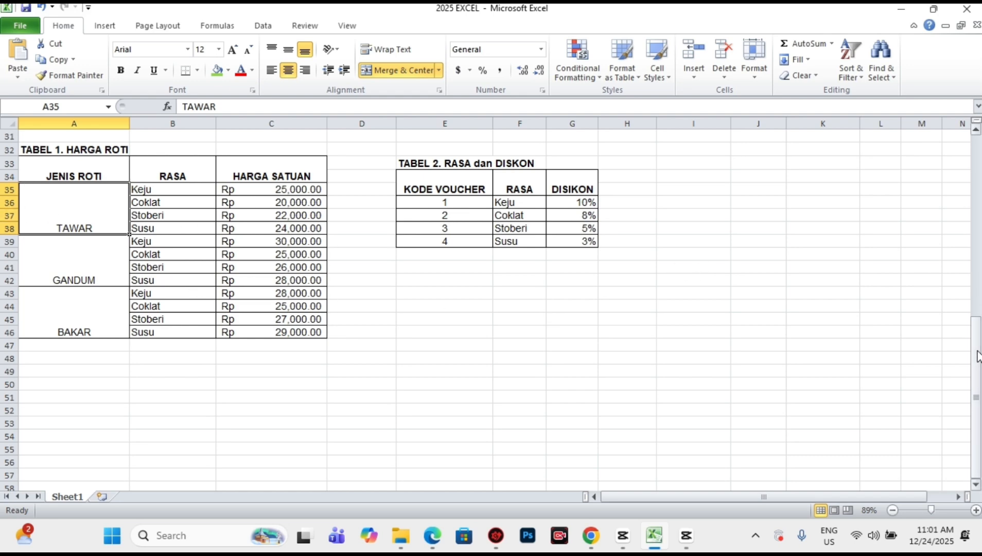
drag(978, 355, 977, 172)
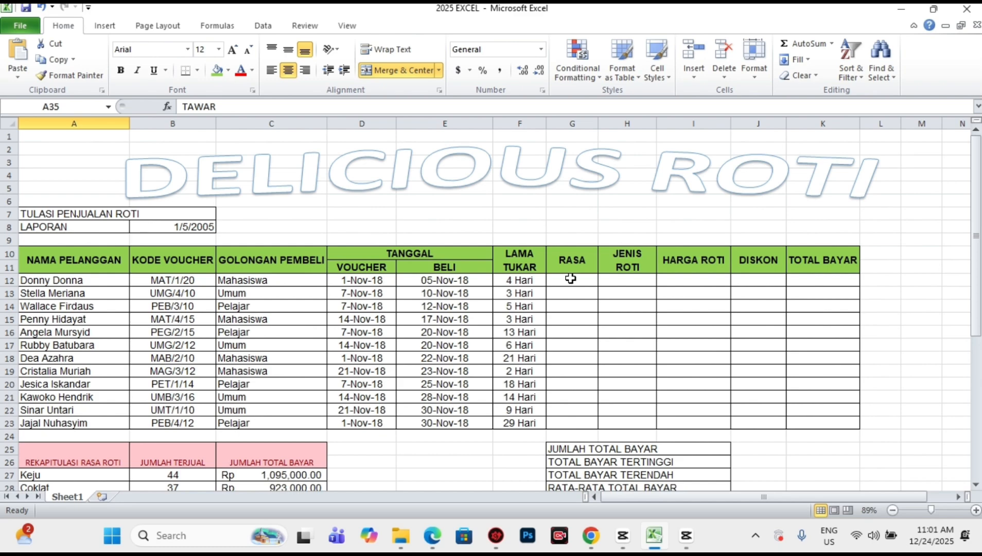
- Vertically centre the header cells of TABEL 1 (JENIS ROTI to HARGA SATUAN) and TABEL 2 (KODE VOUCHER to DISIKON)
click(570, 279)
scroll(569, 398, down, 4)
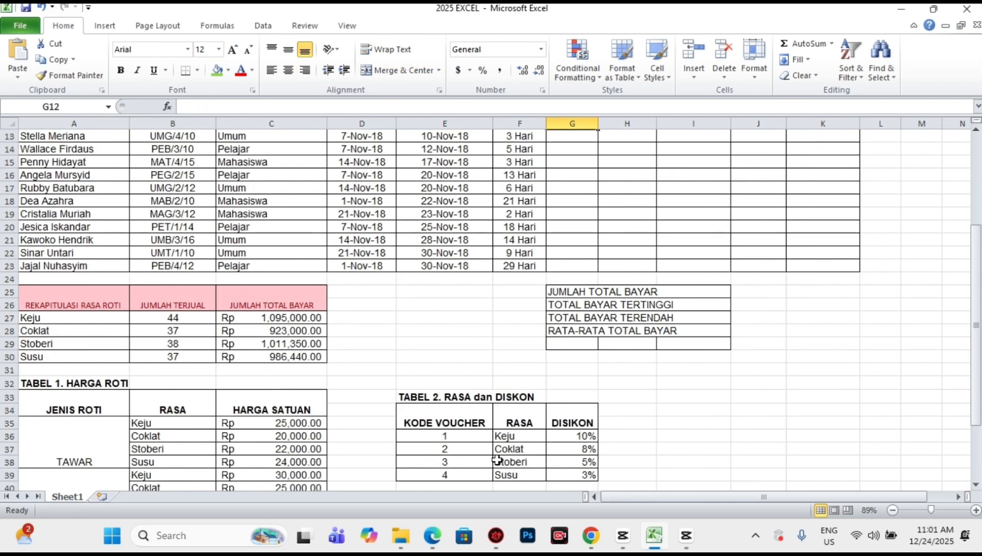
click(447, 423)
click(72, 412)
drag(72, 412, 275, 401)
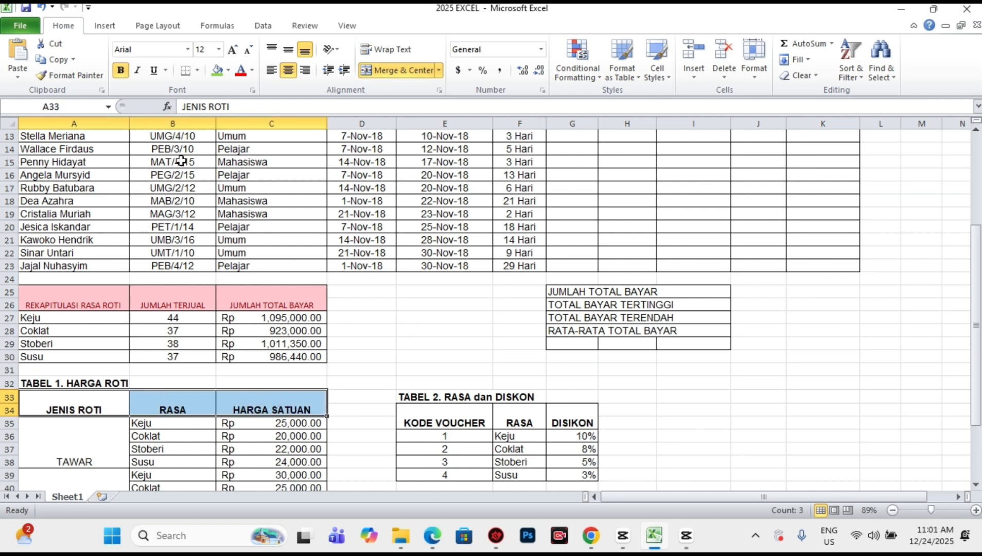
click(289, 49)
drag(438, 423, 560, 417)
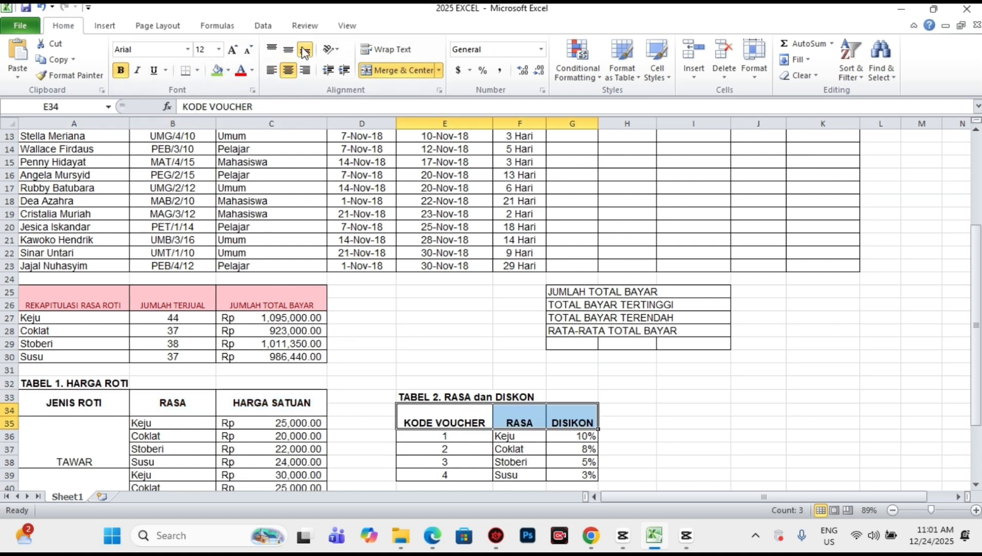
click(288, 49)
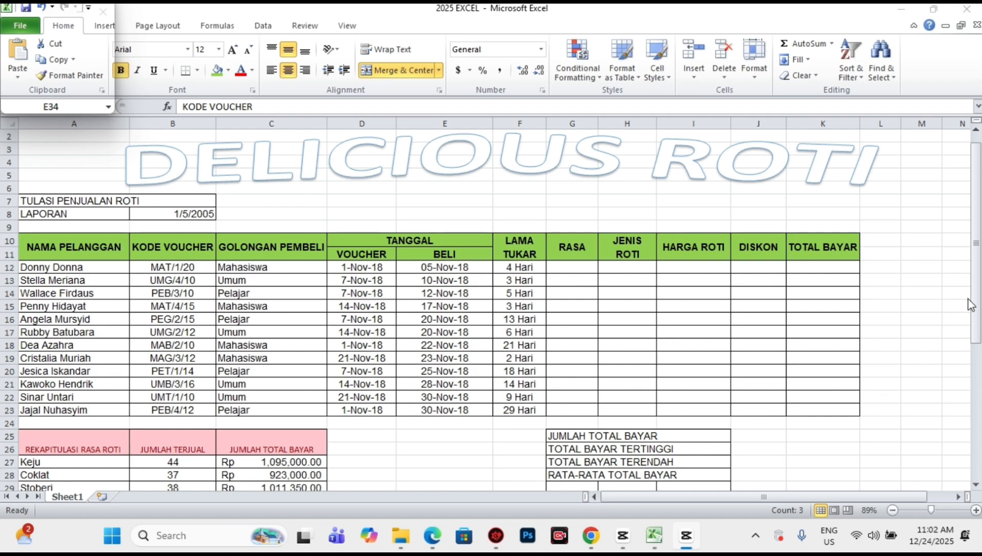
- Fill the TABEL 2 header cells, KODE VOUCHER, RASA and DISIKON, with green
drag(976, 291, 977, 427)
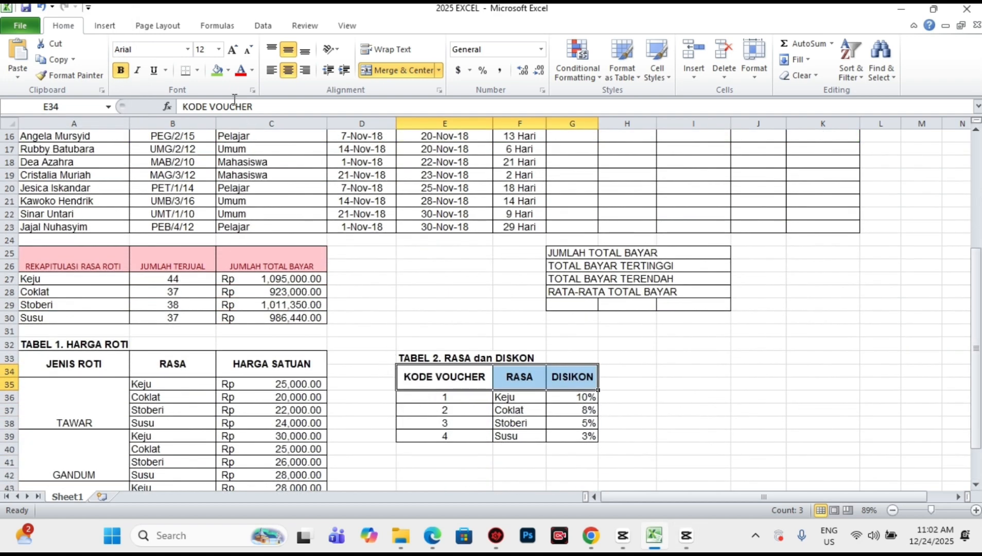
click(218, 71)
click(487, 382)
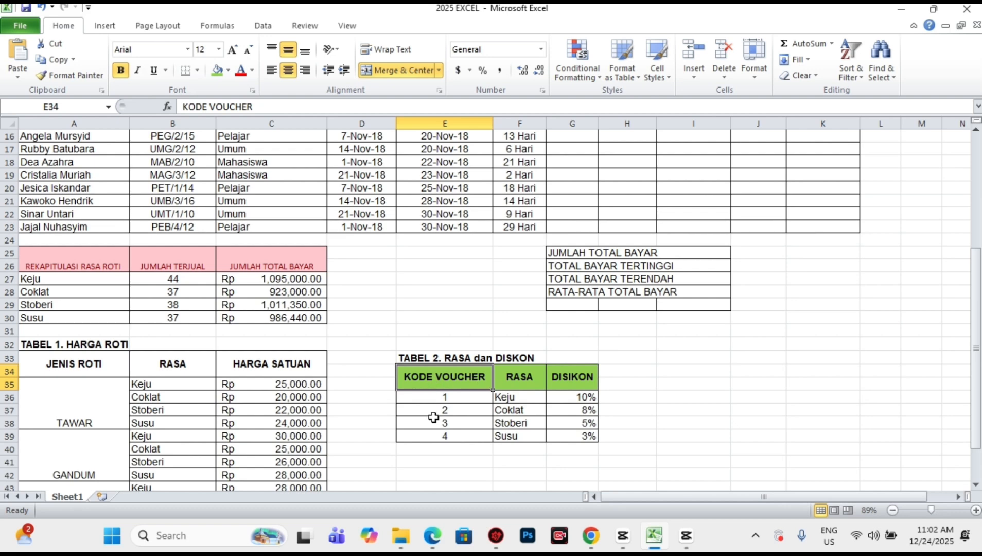
- Name the whole TABEL 2 range E34:G39, headers included, Ras_dis
drag(432, 398, 439, 438)
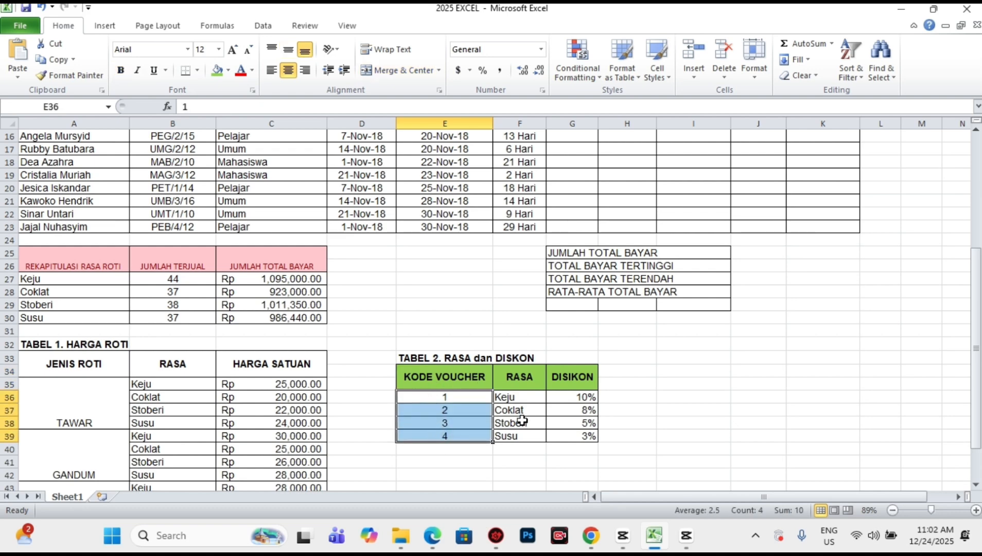
drag(528, 402, 526, 435)
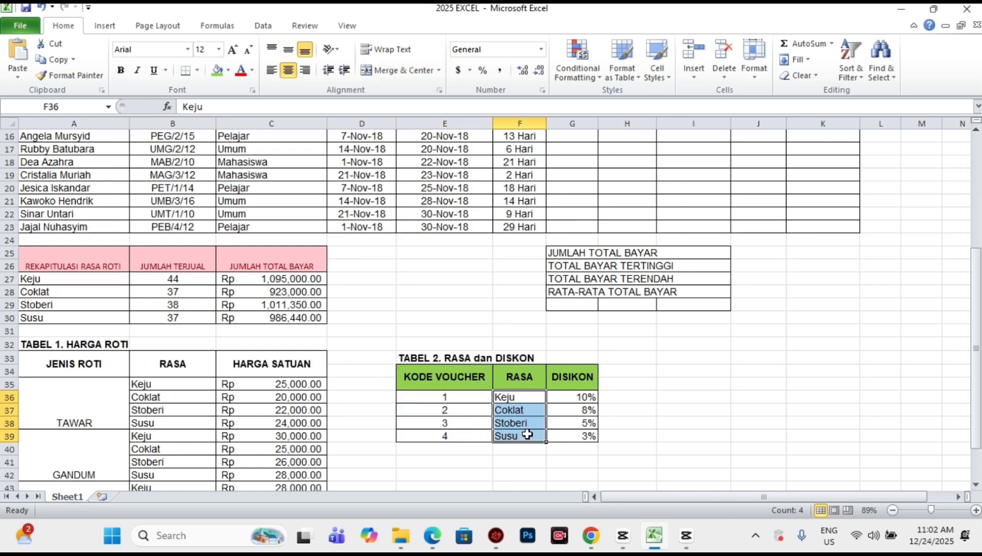
mouse_move(977, 379)
mouse_down()
mouse_move(978, 289)
mouse_move(978, 363)
mouse_up()
click(801, 335)
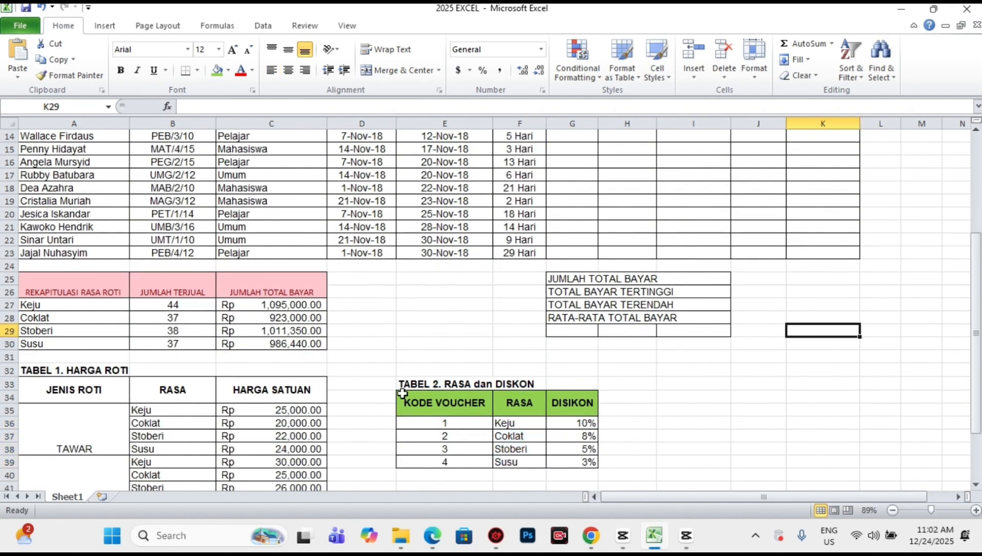
drag(438, 402, 591, 461)
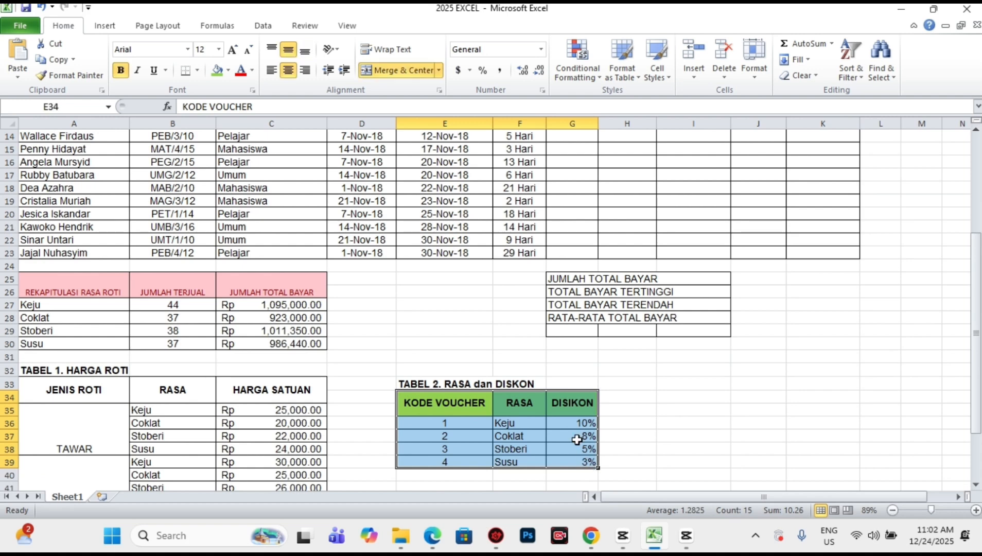
click(75, 107)
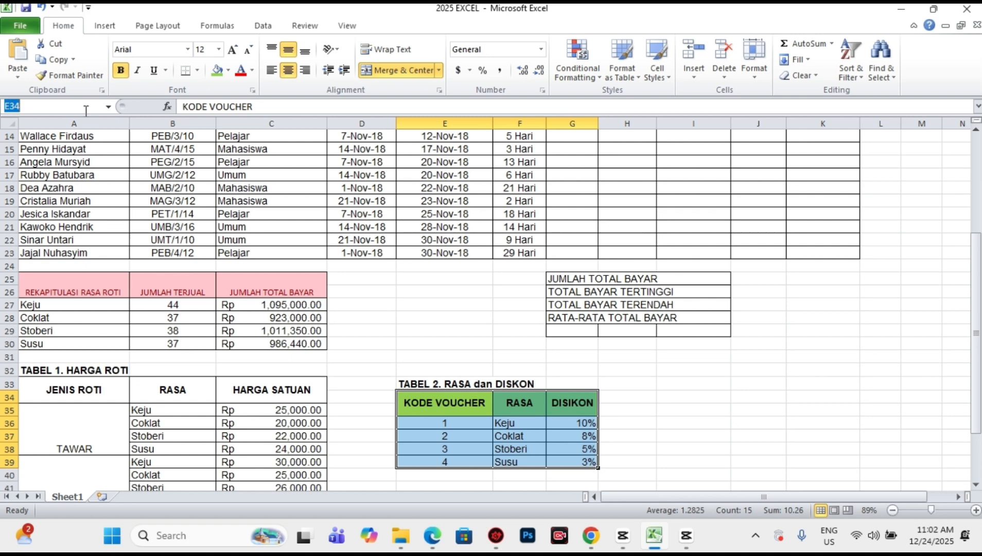
text(Ras_dis)
key(Return)
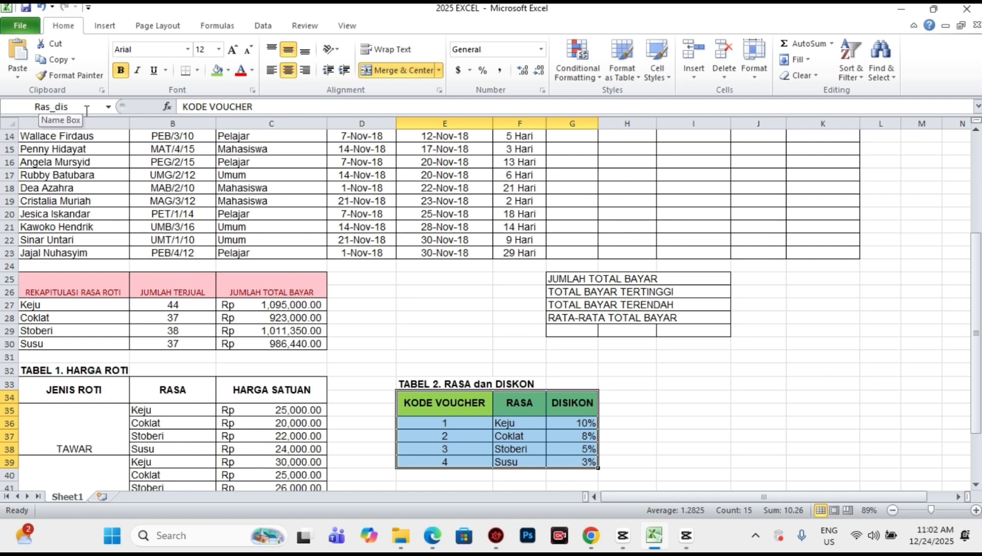
- Start a VLOOKUP formula in G12 under RASA, with a VALUE function opening its lookup value
scroll(530, 253, down, 1)
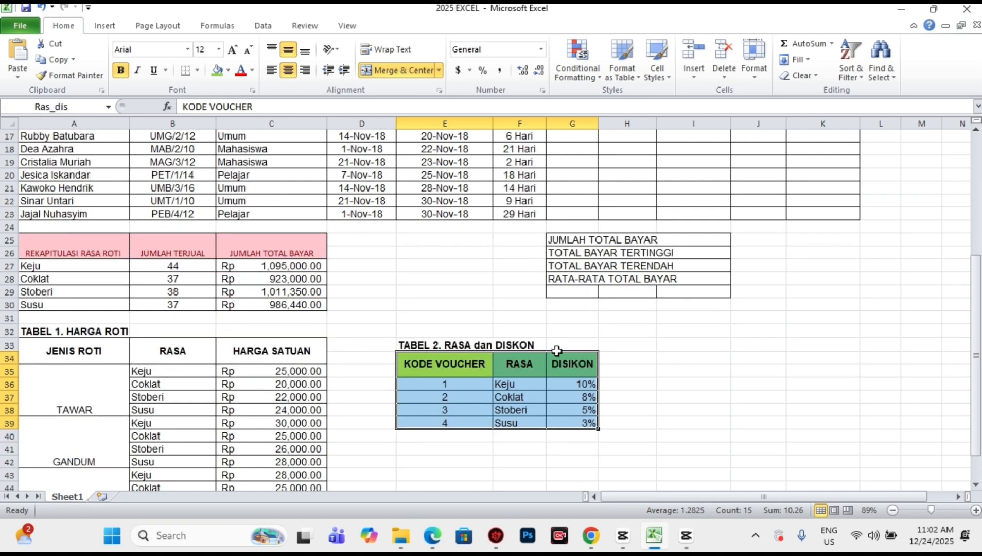
drag(978, 360, 979, 348)
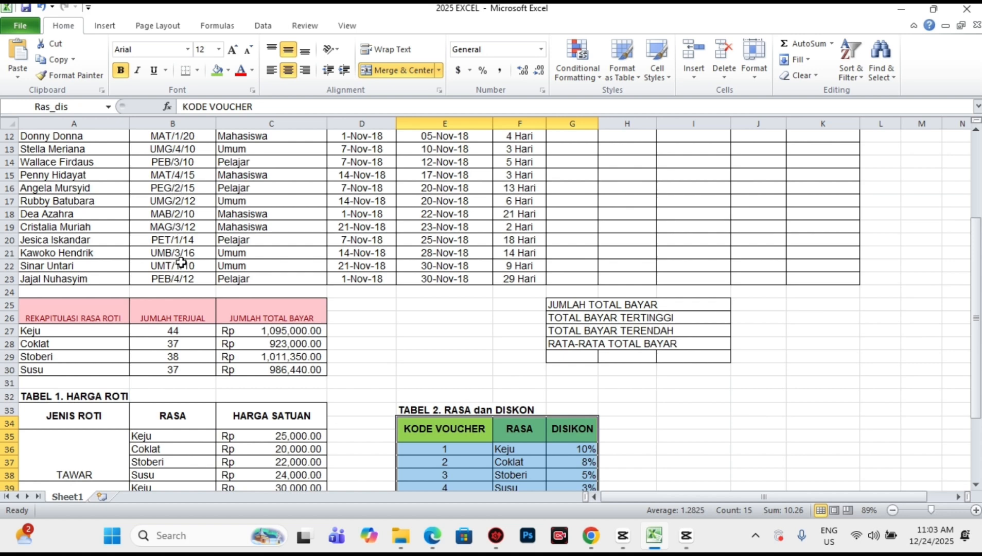
drag(976, 292, 976, 278)
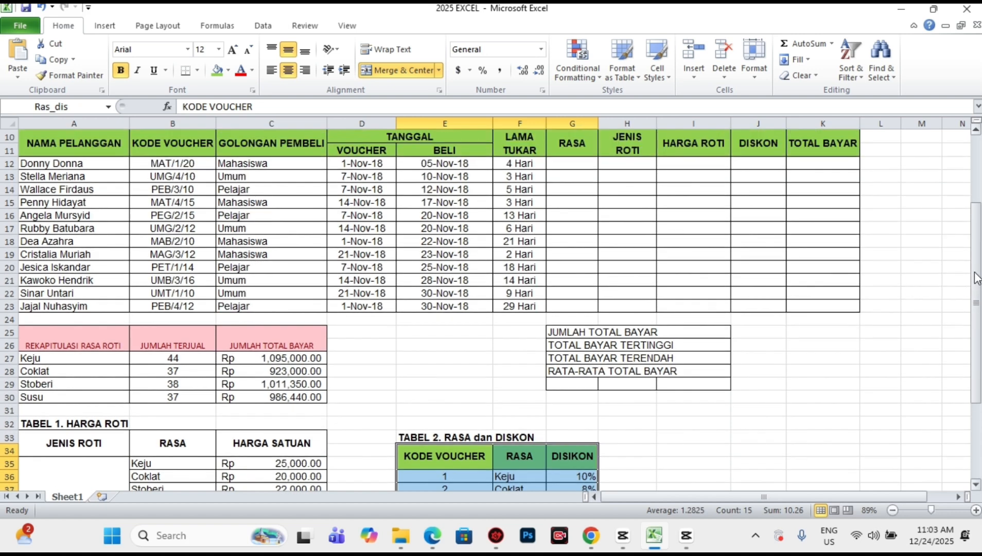
click(566, 163)
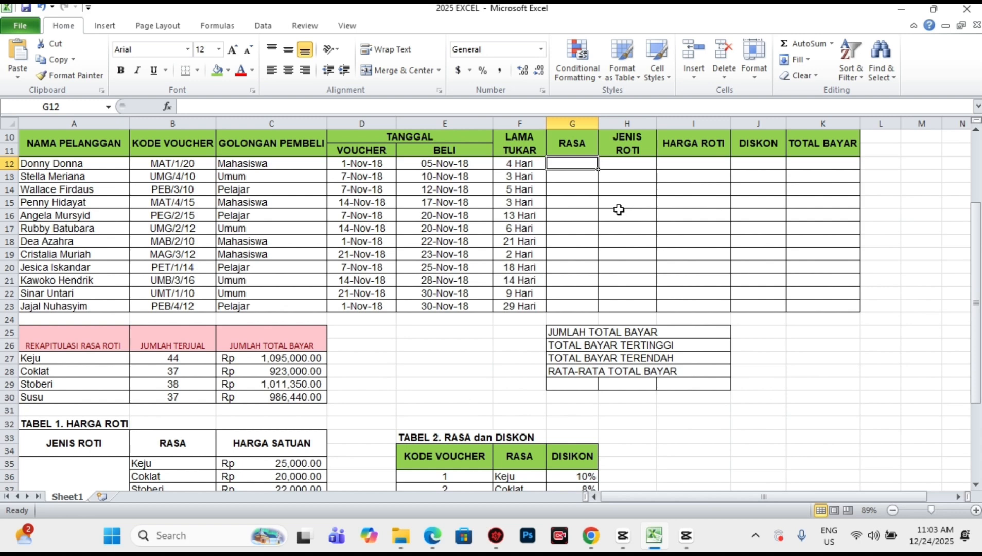
text(=)
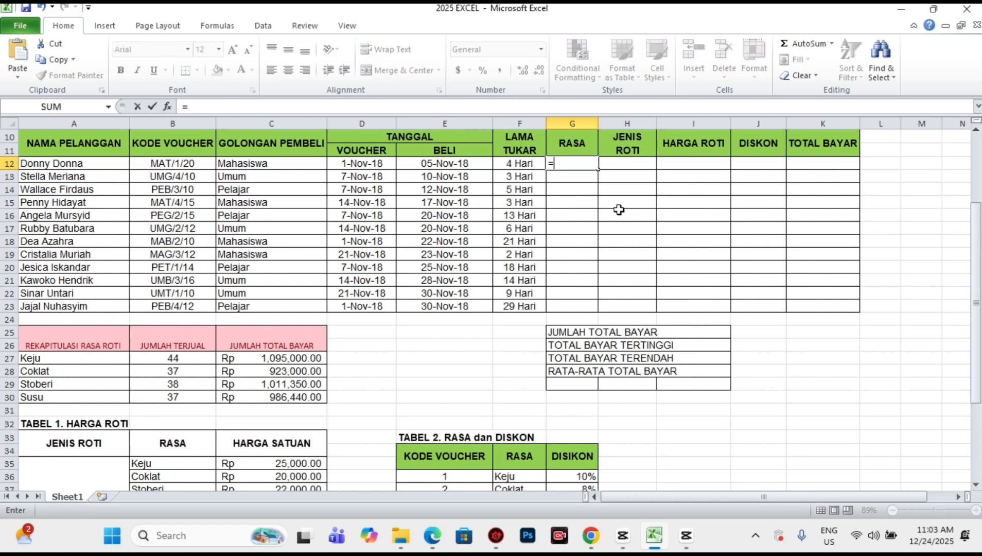
text(vl)
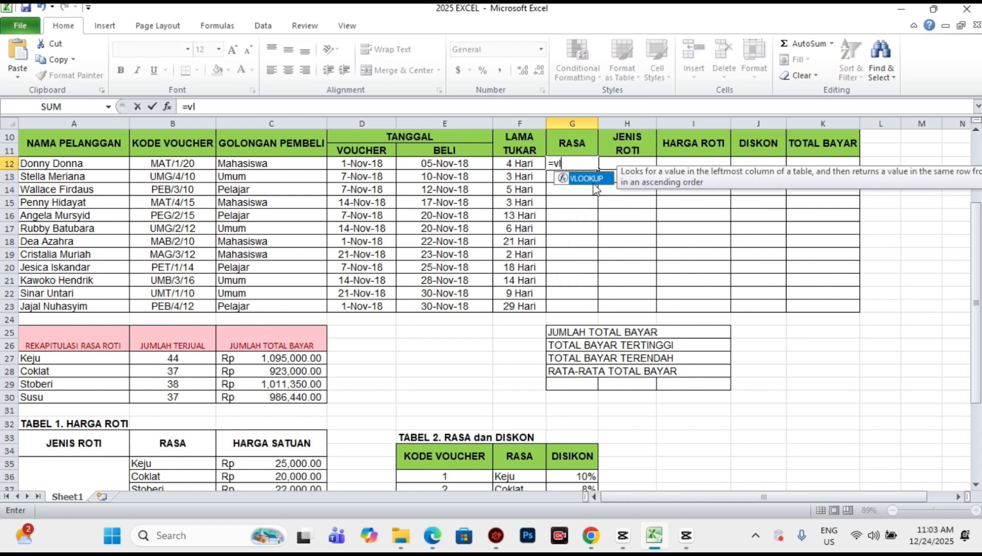
double_click(592, 180)
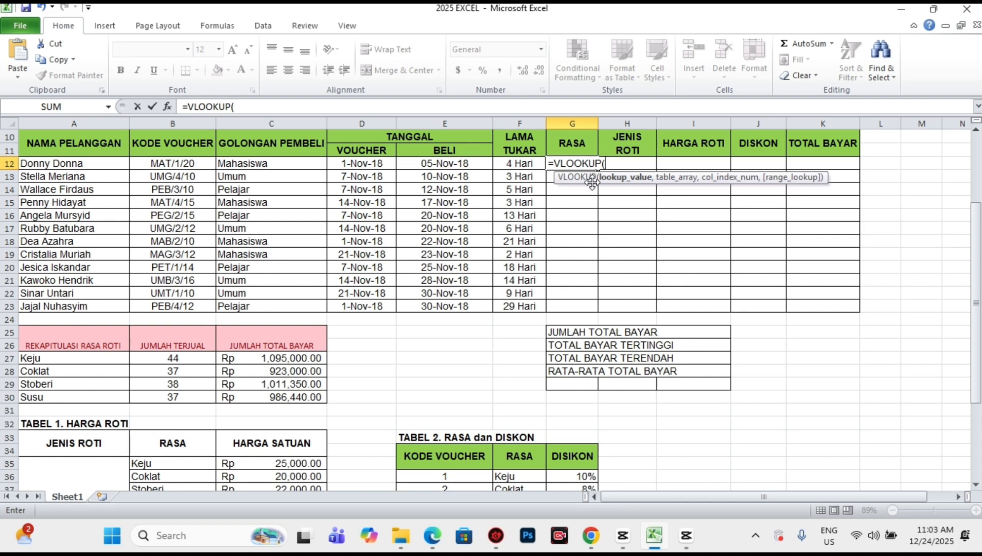
text(v)
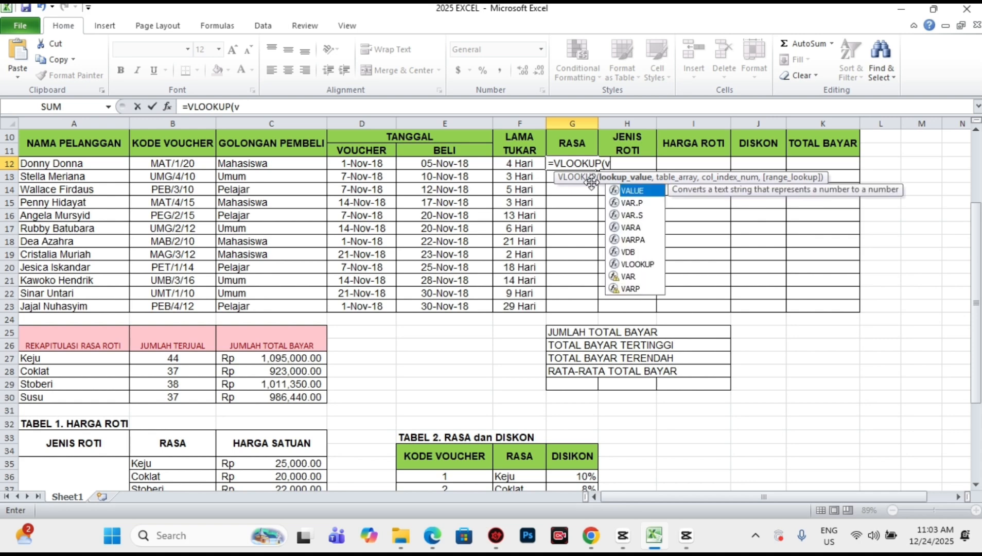
double_click(647, 191)
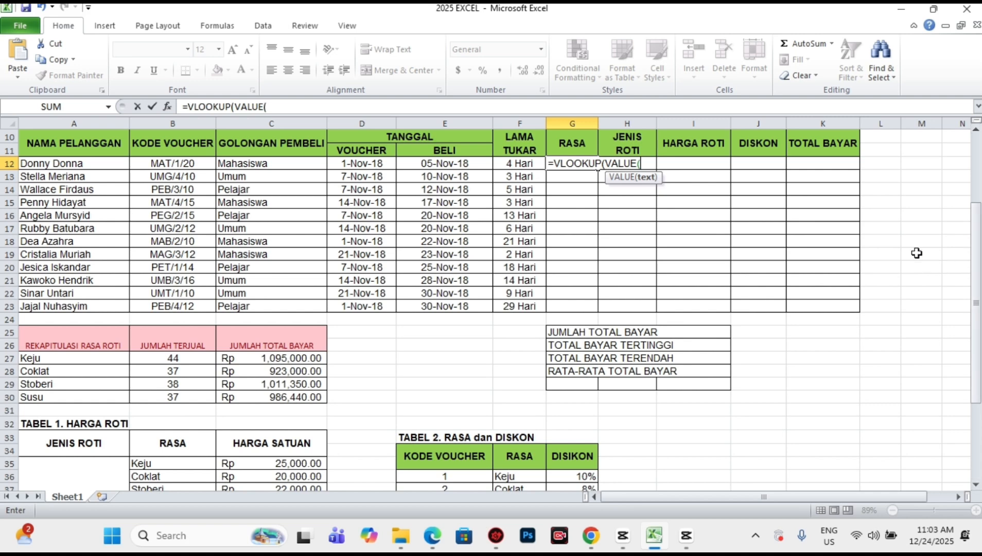
- Complete the G12 lookup value with MID(B12,5,1) inside VALUE and close both functions
text(m)
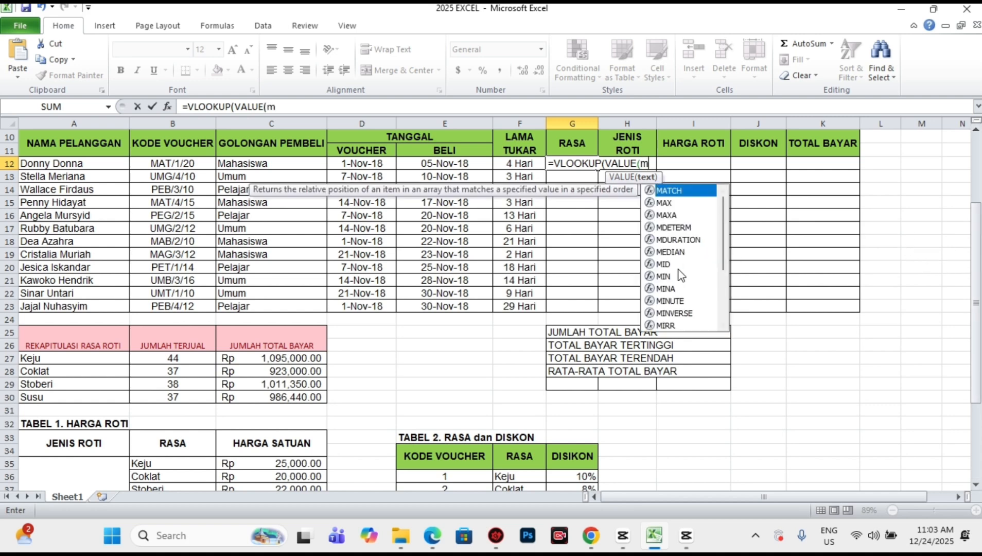
click(664, 265)
double_click(664, 266)
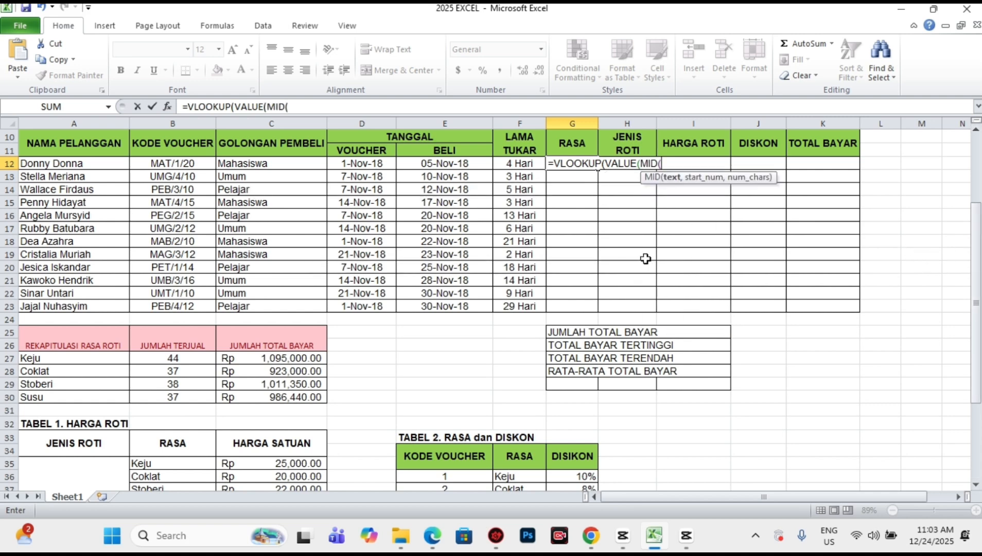
click(169, 164)
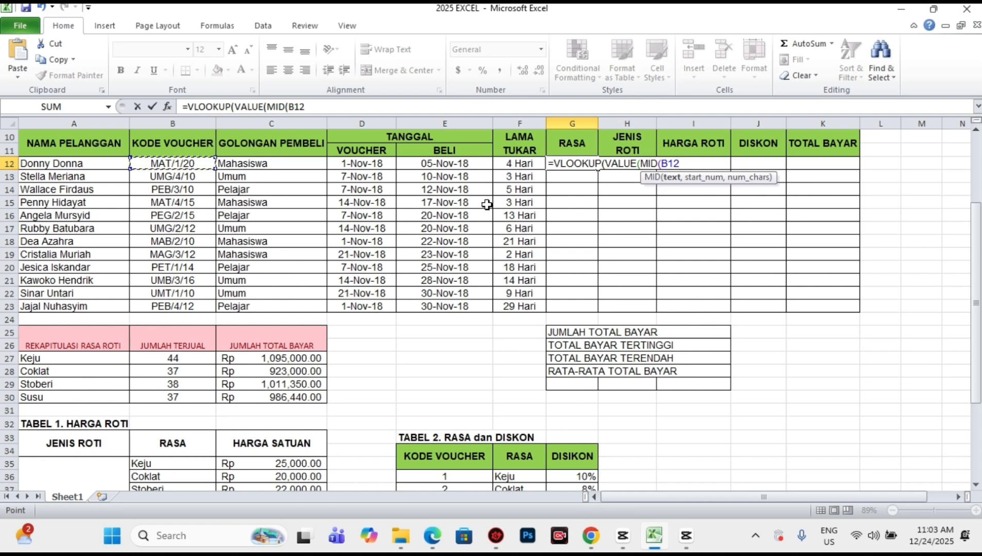
text(,5)
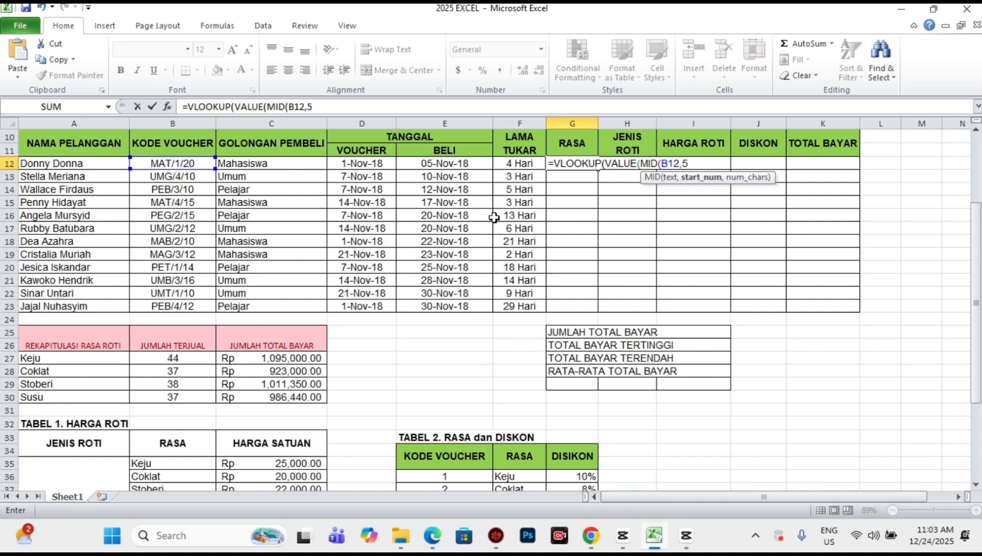
text(,1)
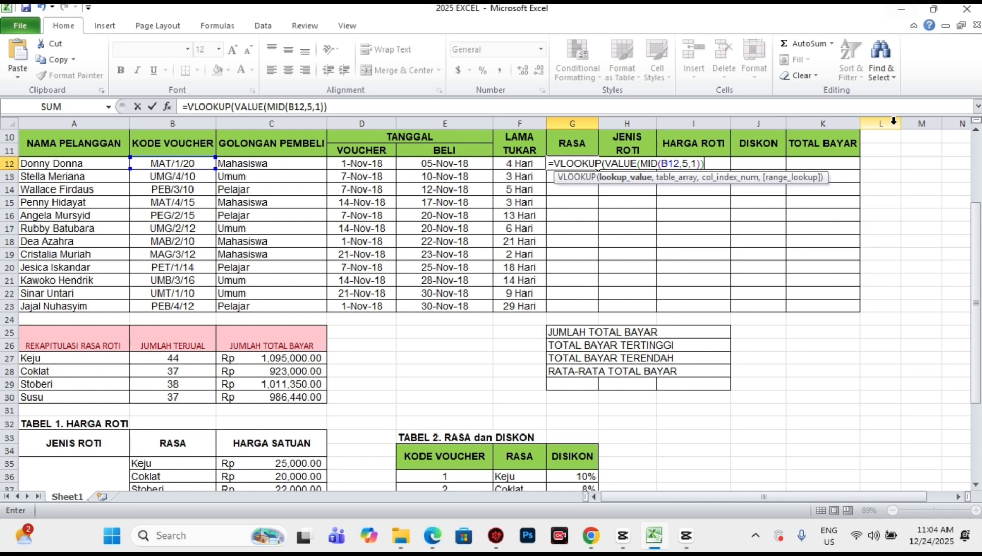
- Add the named range Ras_dis as the table array of the VLOOKUP in G12
text(,)
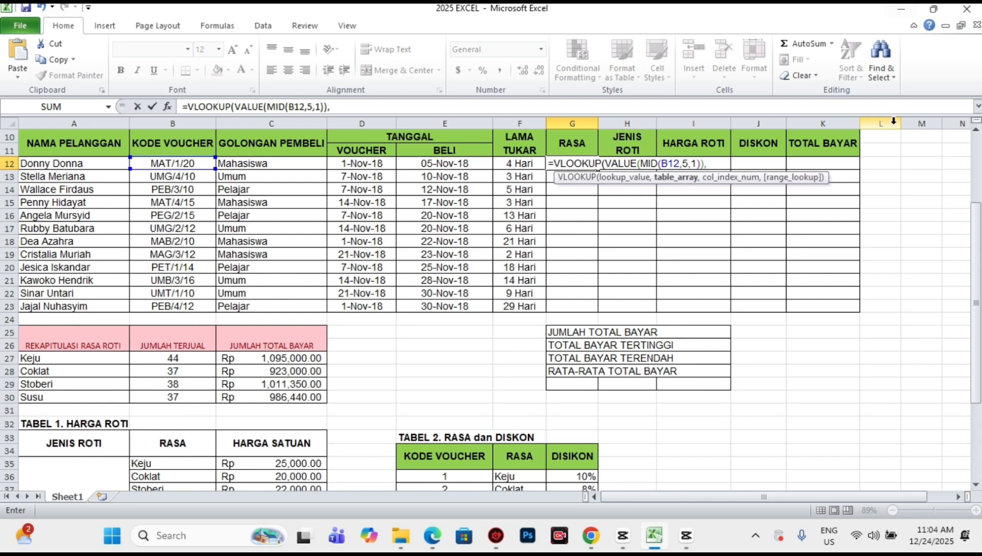
text(r)
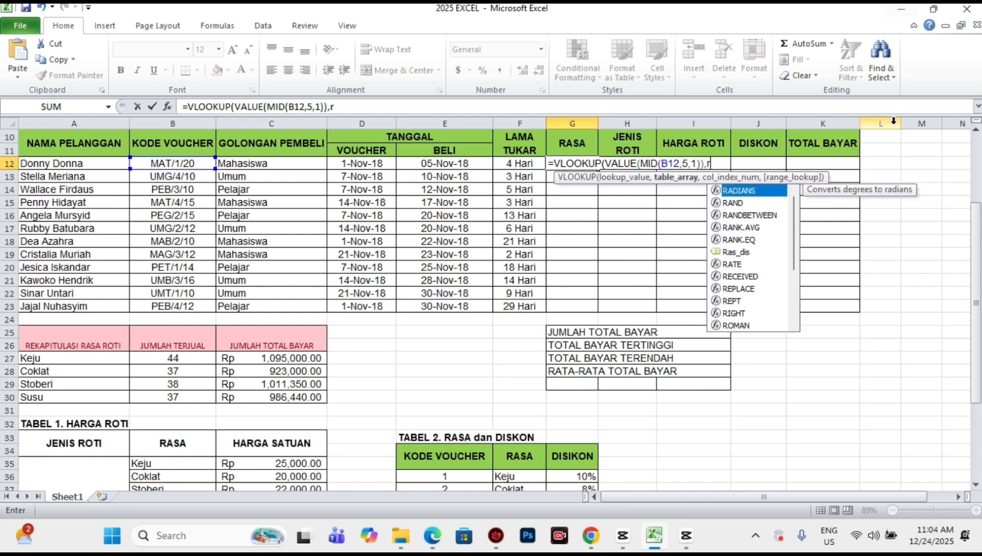
double_click(736, 252)
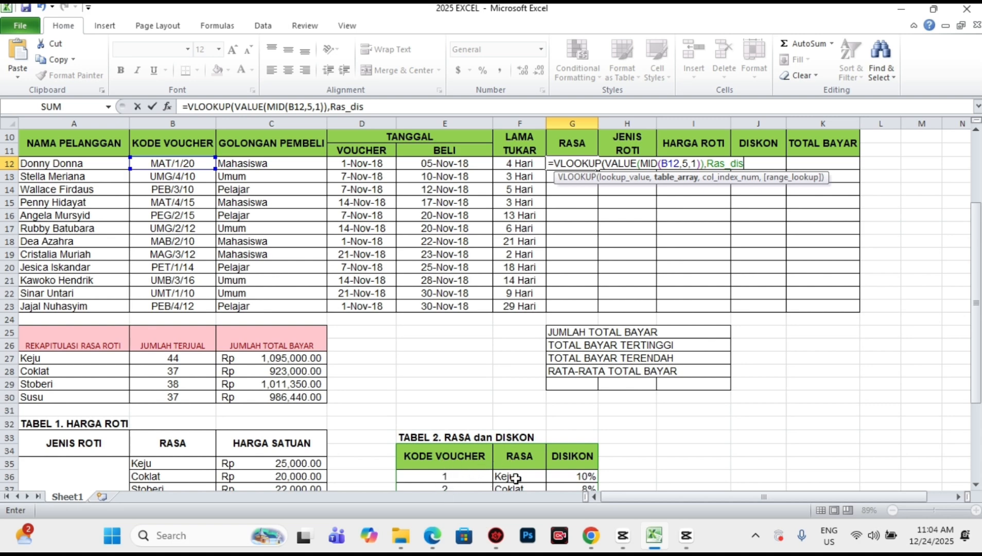
- Finish the G12 VLOOKUP with column index 2 and FALSE for exact match, and copy it down to G23
text(,)
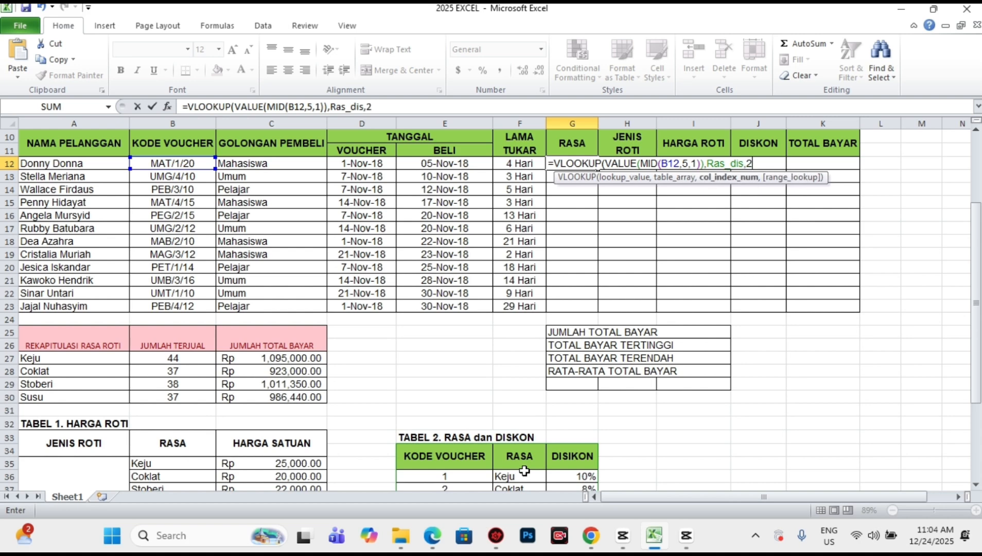
text(2,)
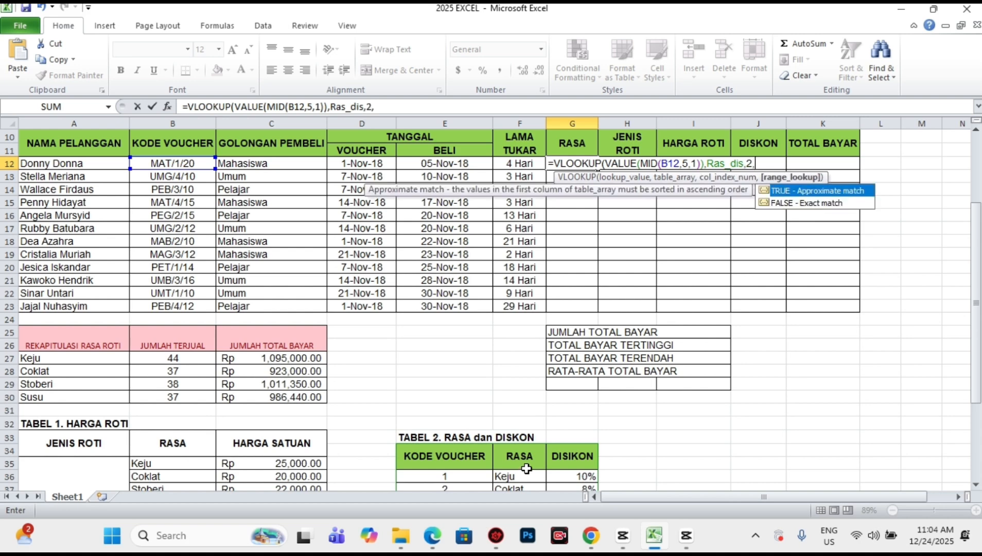
double_click(772, 203)
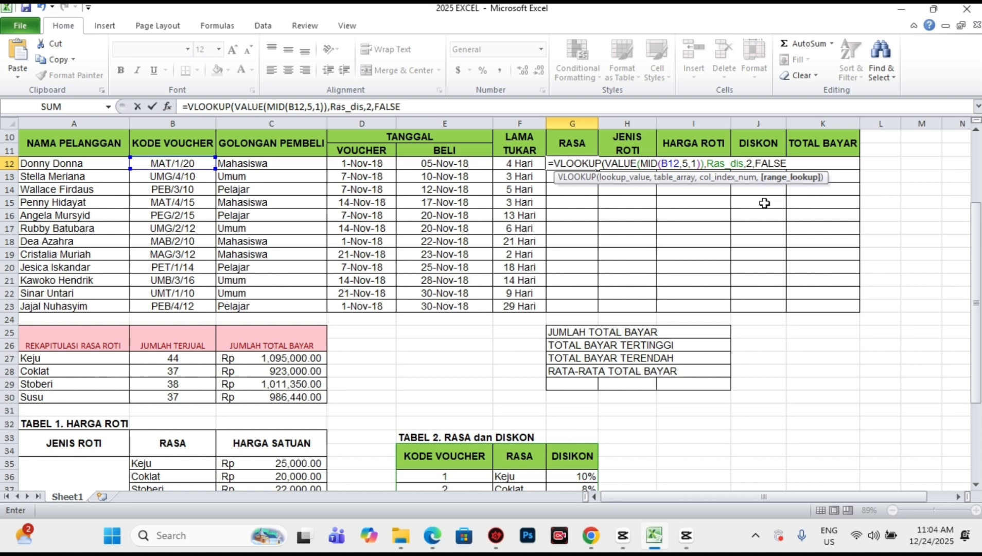
key(Return)
key(Return)
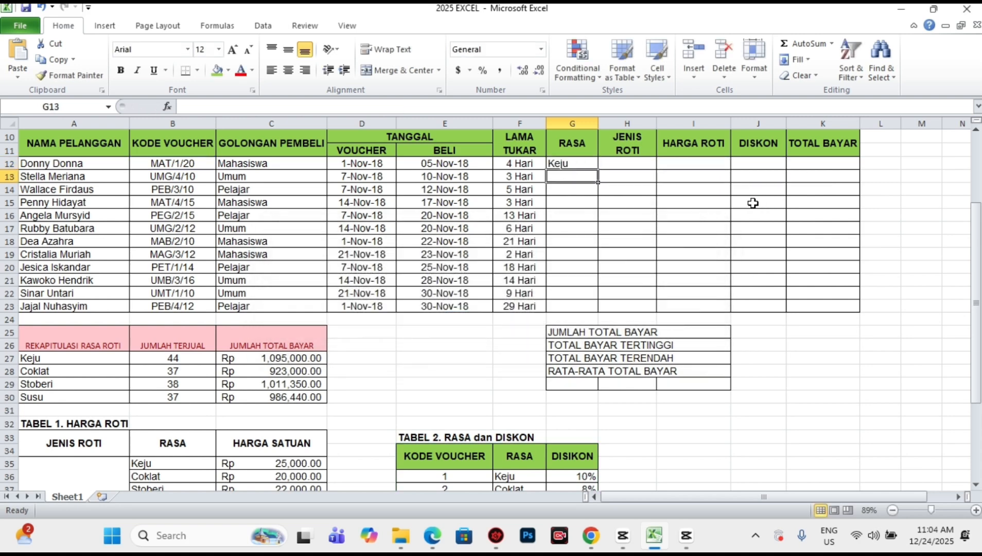
click(579, 163)
drag(598, 170, 591, 309)
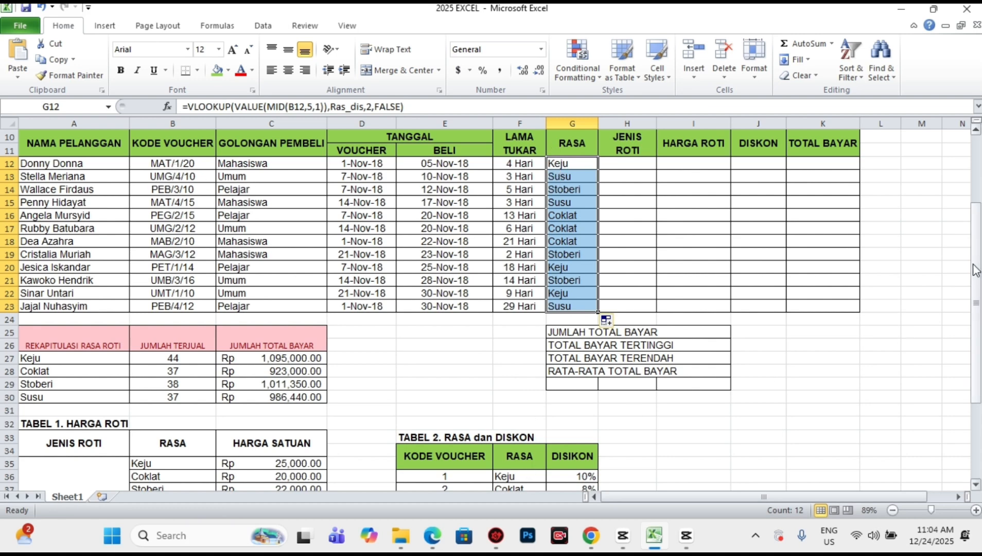
- Check the filled RASA values against the voucher code digits and the flavours in TABEL 2
drag(975, 270, 974, 300)
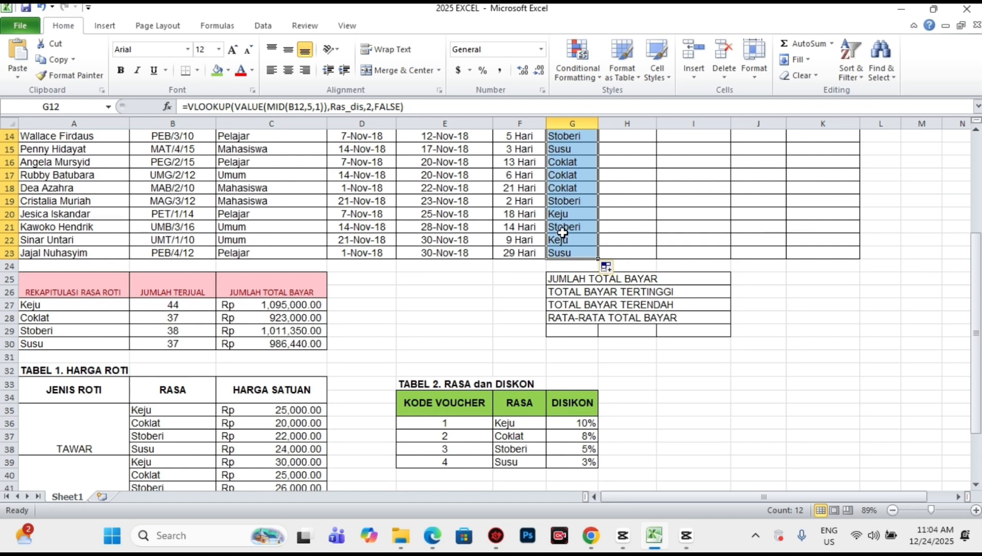
drag(509, 448, 507, 428)
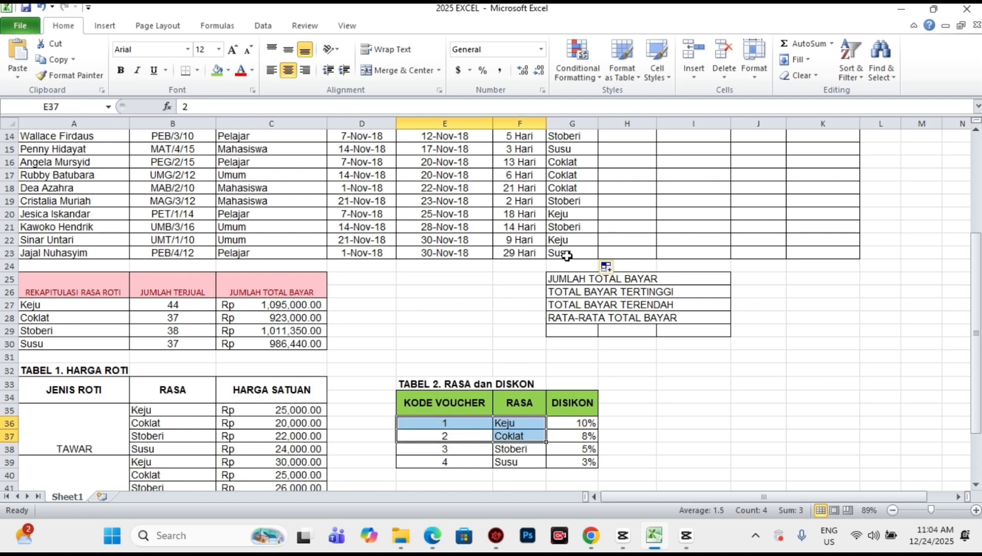
drag(562, 188, 181, 178)
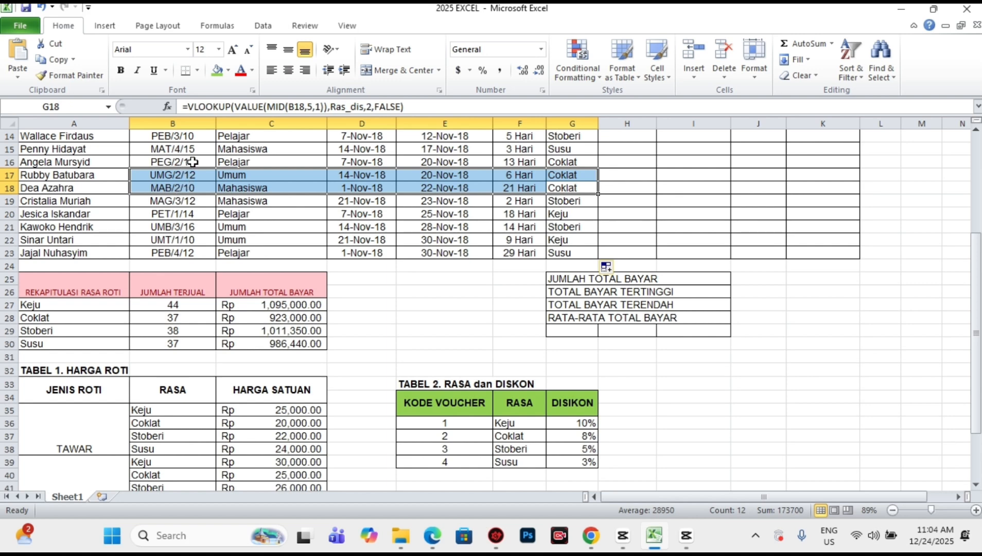
drag(192, 162, 561, 188)
drag(978, 419, 976, 427)
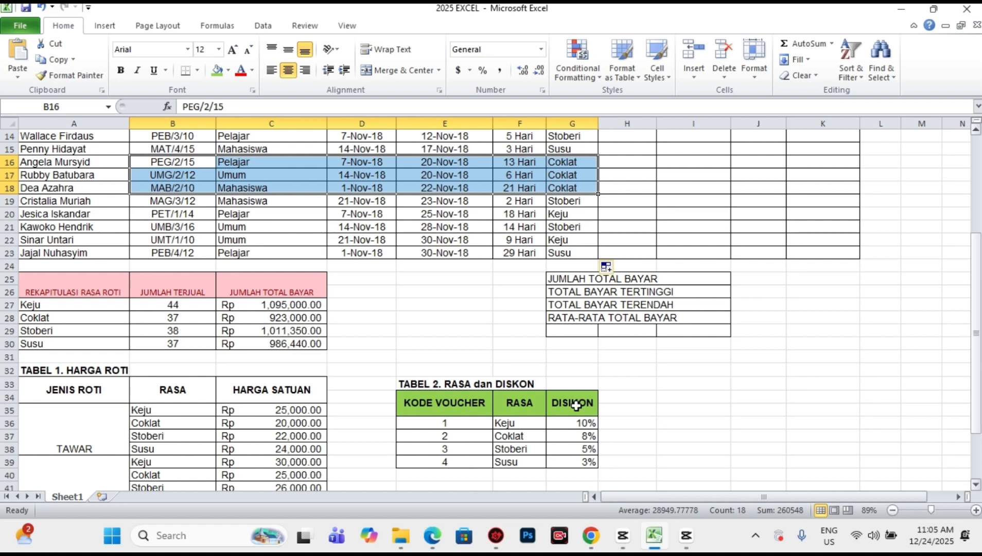
- Middle-align the REKAPITULASI RASA ROTI header cells A25:C26 vertically and clear the contents of B27:C30
drag(78, 284, 264, 287)
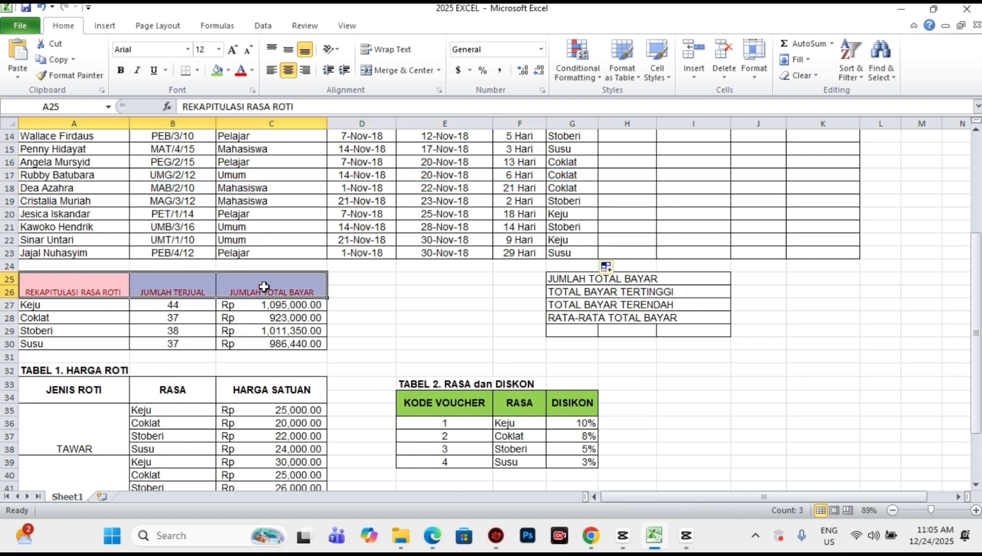
click(288, 50)
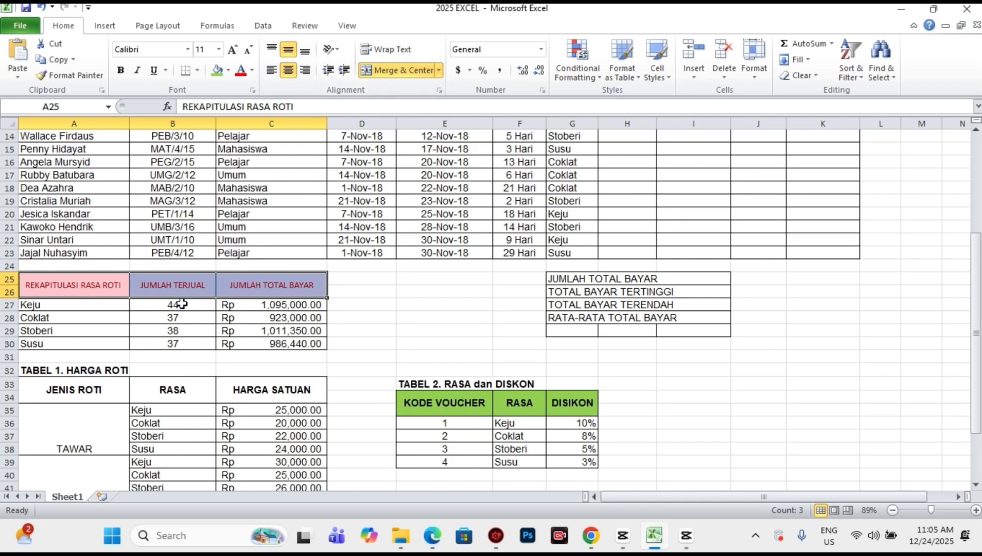
drag(163, 304, 291, 345)
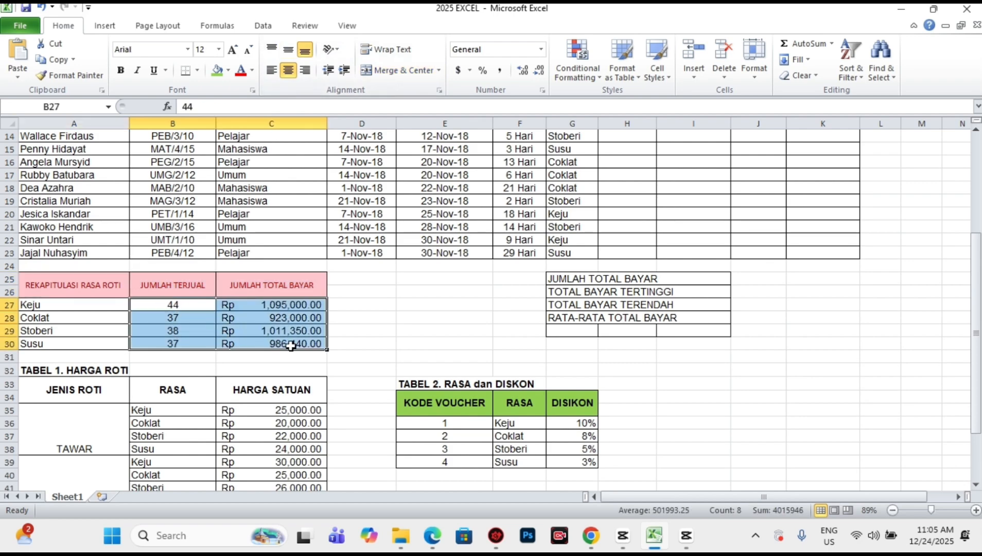
key(Delete)
- Review the bread types in the JENIS ROTI column of TABEL 1 and the voucher codes in the sales table
mouse_move(977, 426)
mouse_down()
mouse_move(978, 342)
mouse_move(977, 412)
mouse_up()
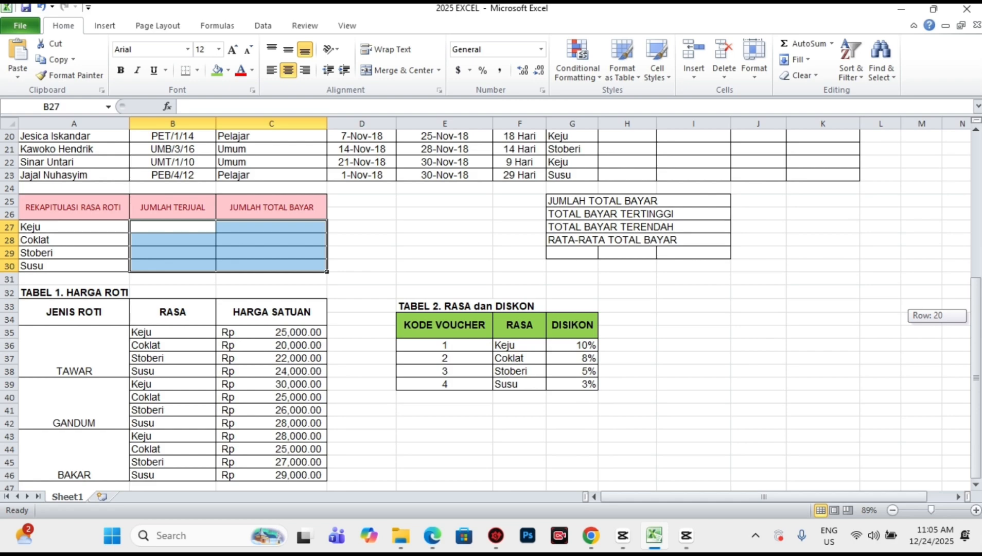
drag(978, 412, 978, 368)
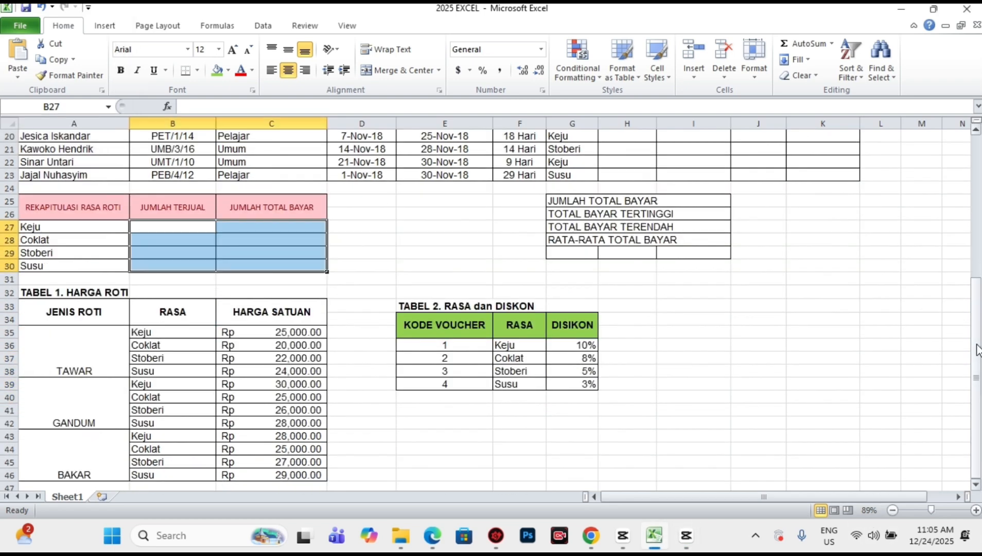
scroll(914, 339, up, 6)
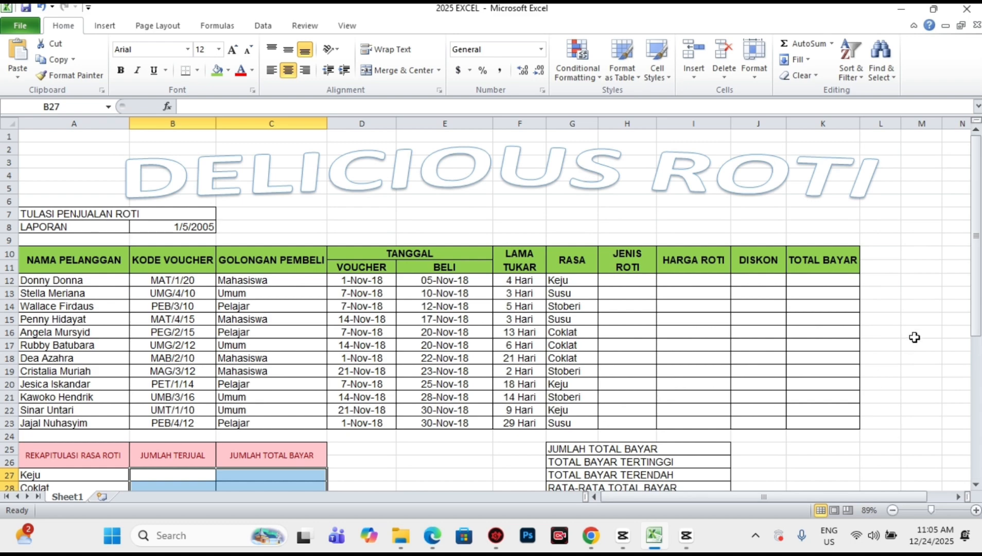
drag(977, 282, 977, 442)
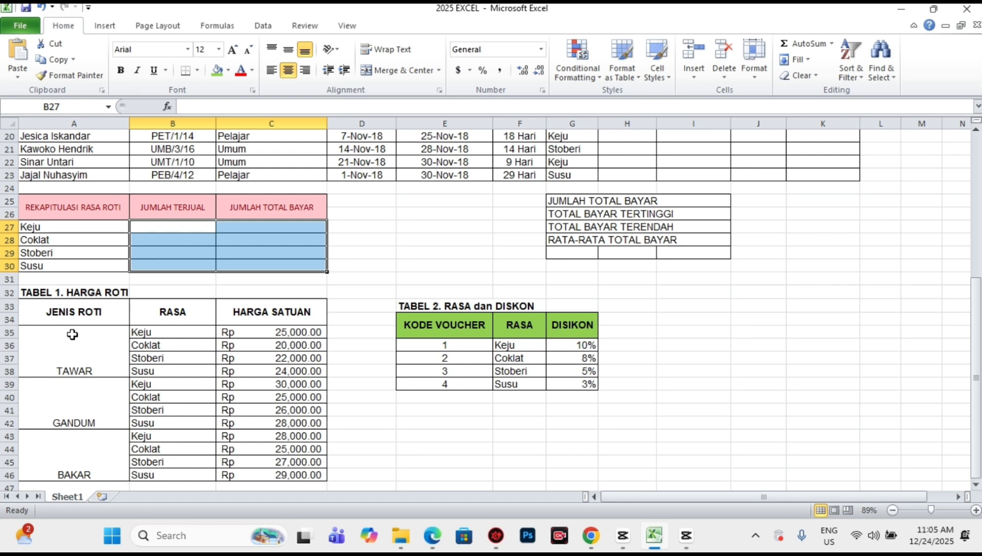
click(35, 363)
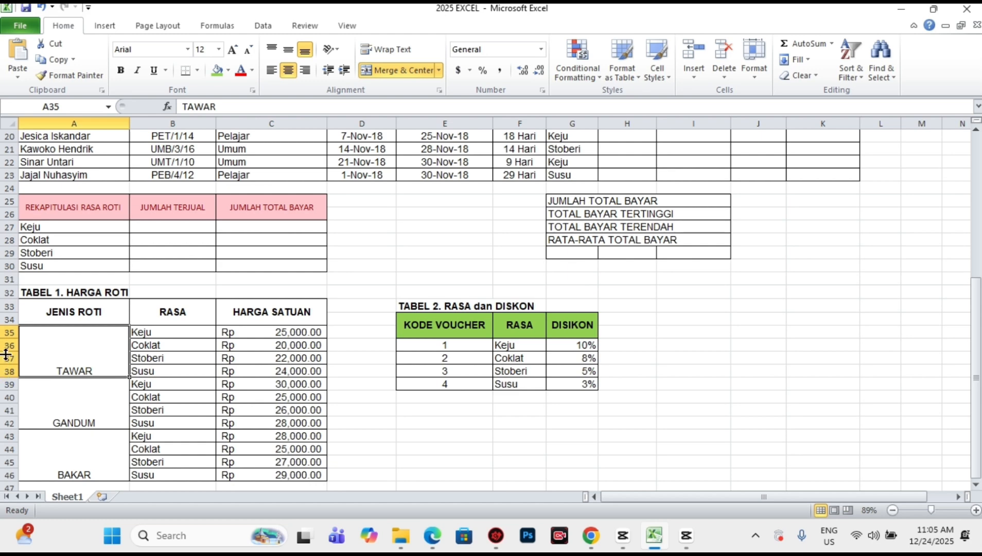
click(36, 417)
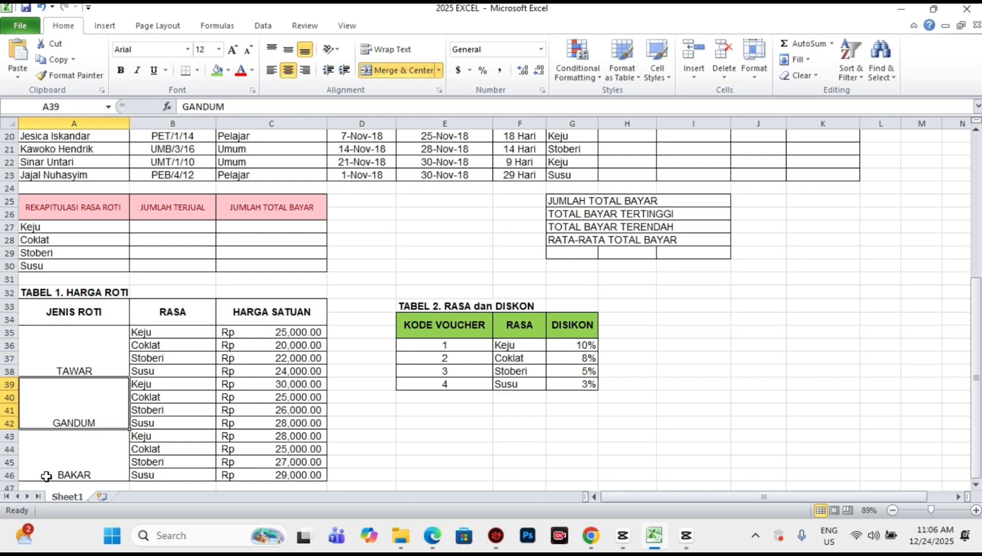
click(42, 472)
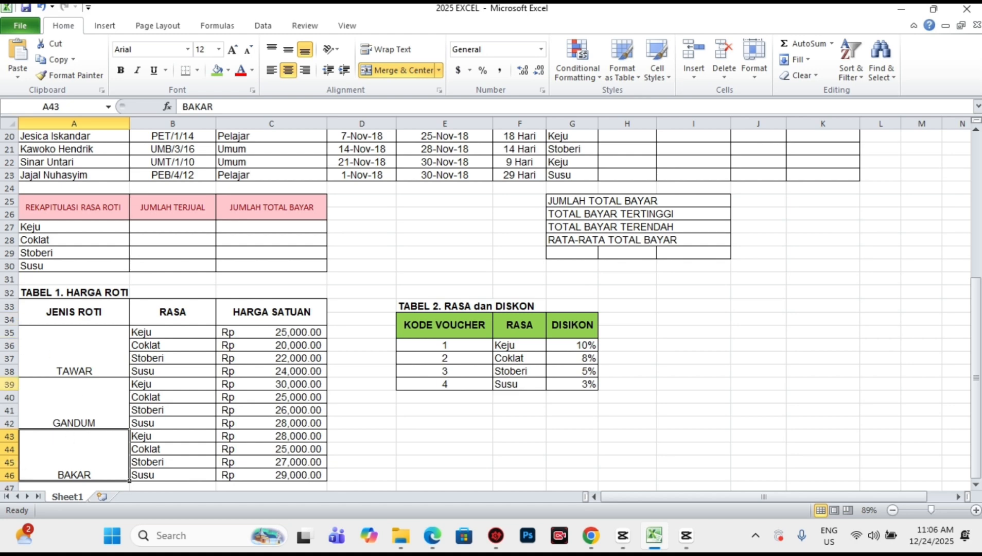
drag(976, 414, 979, 267)
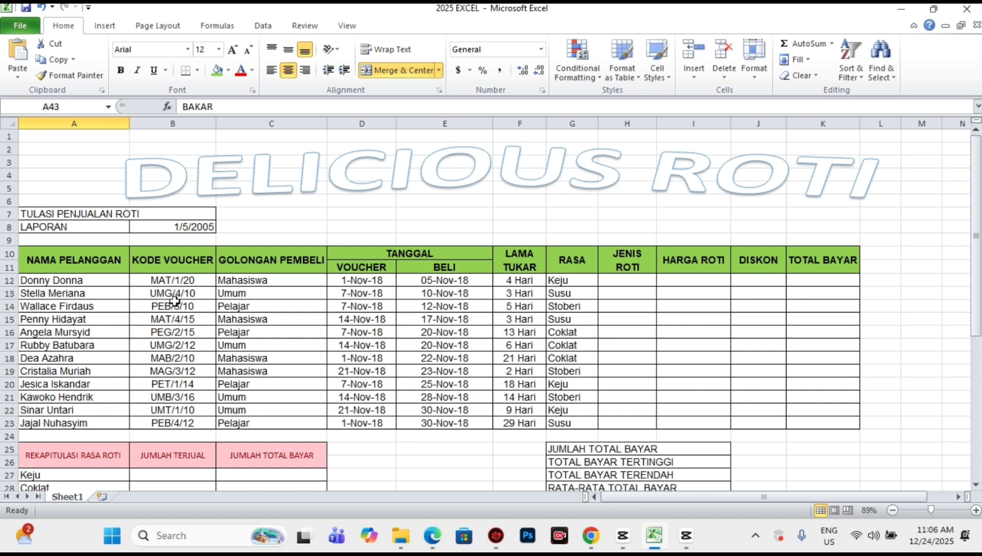
- Start an IF formula in H12 under JENIS ROTI, with a MID function opening its logical test
click(612, 286)
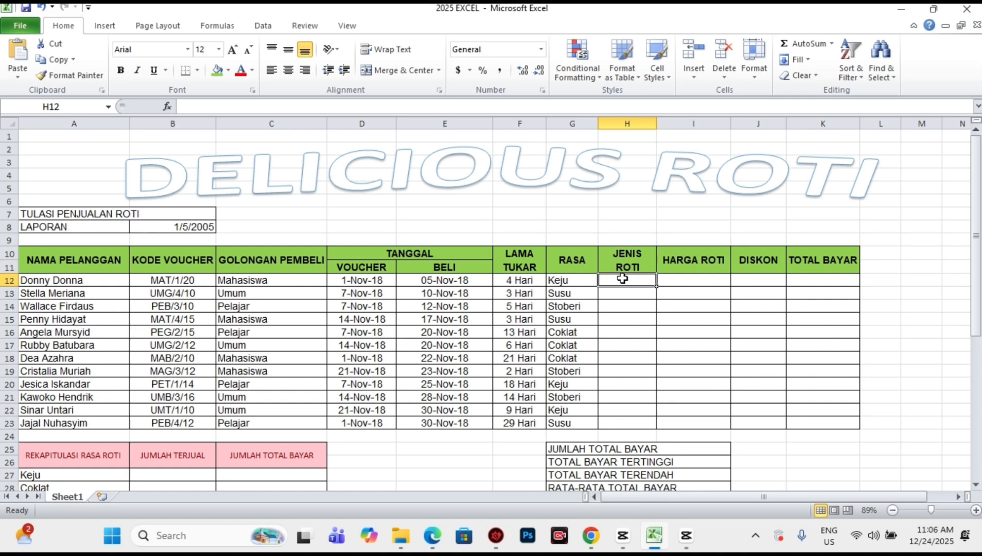
text(=)
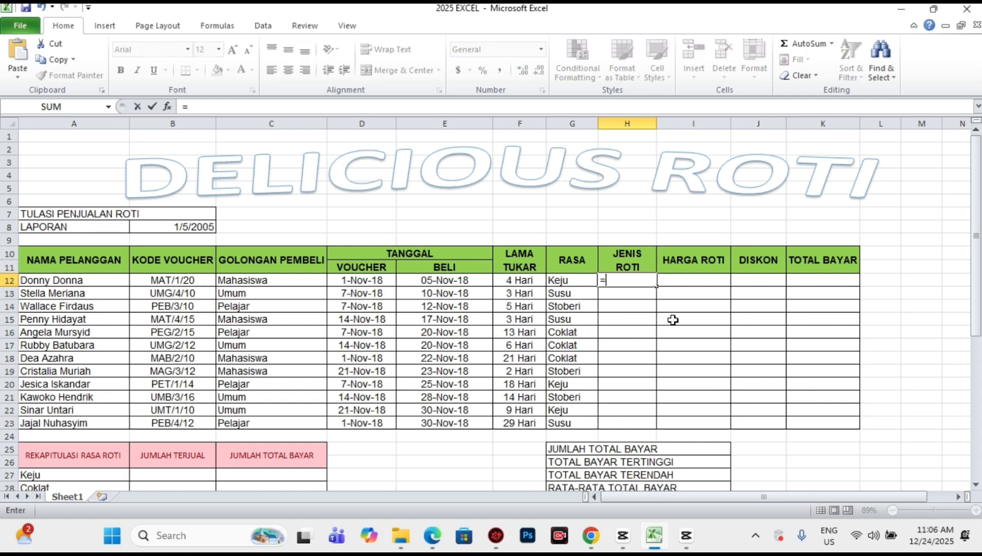
text(if)
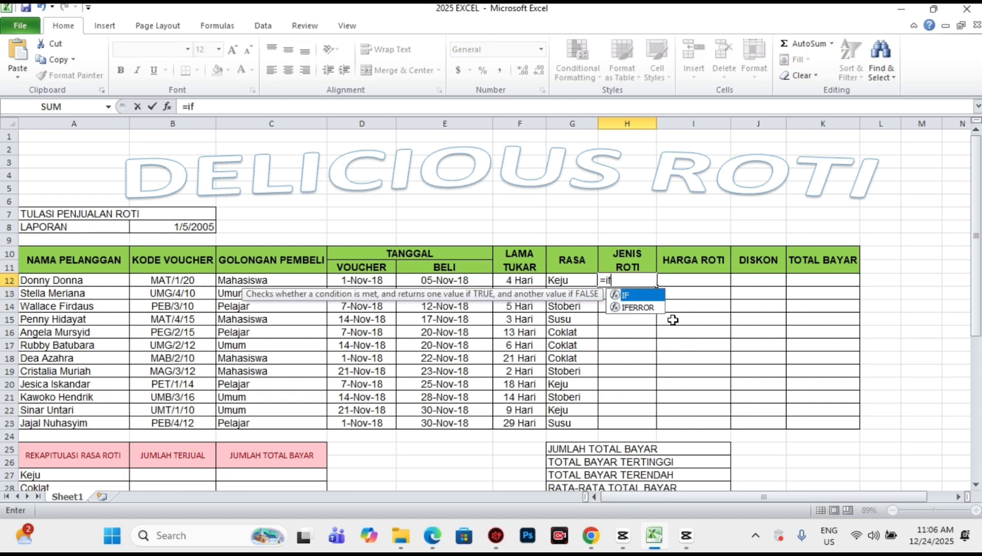
key(Tab)
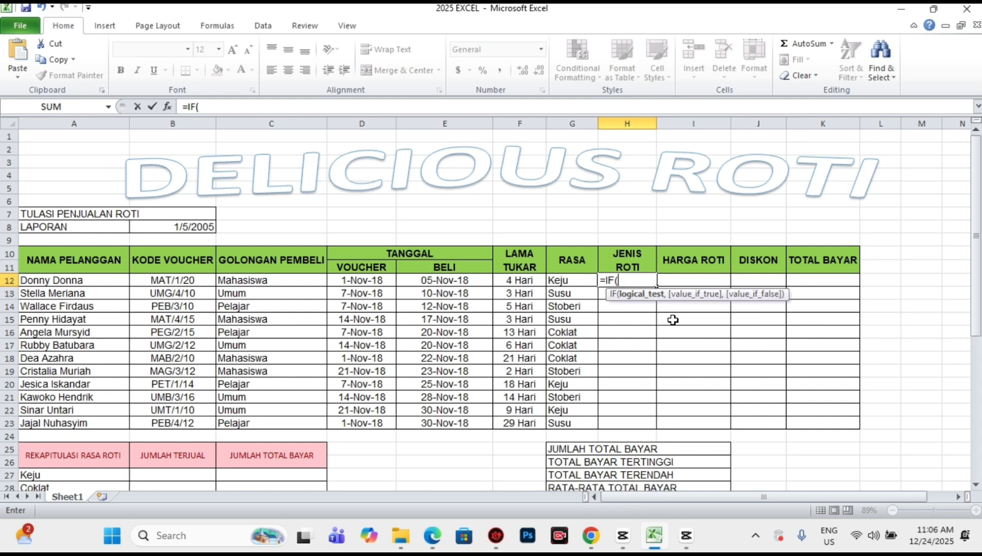
text(mi)
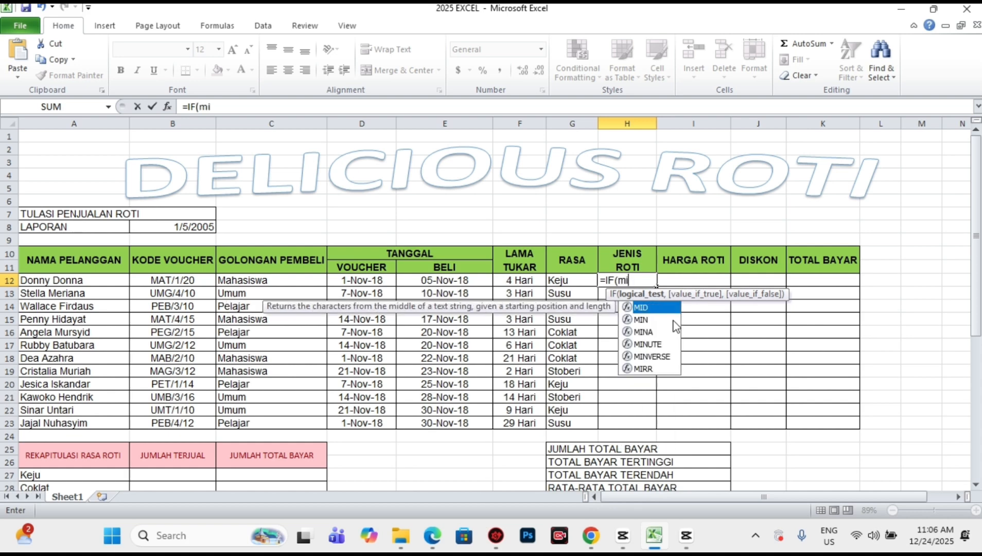
key(Tab)
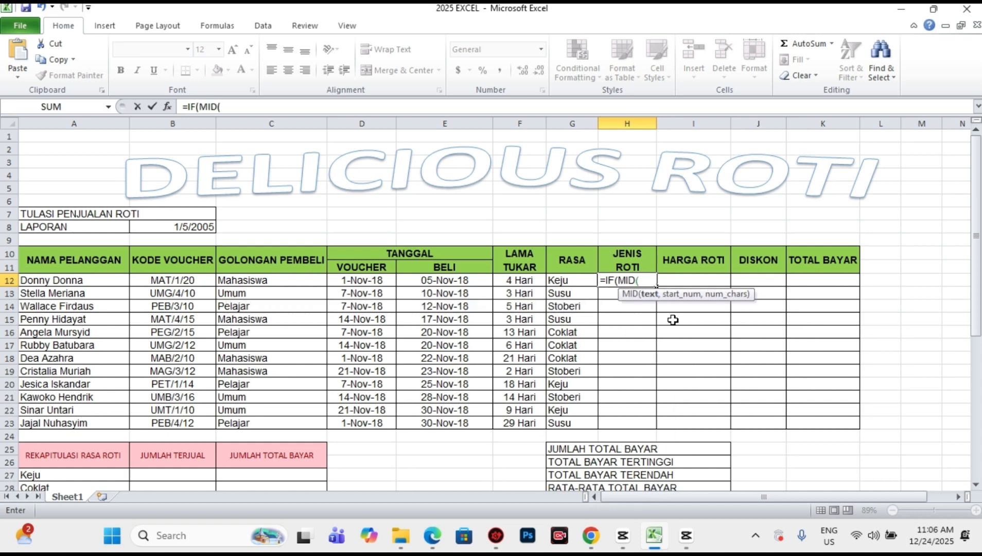
- Complete the MID function in H12 as MID(B12,3,1) and follow it with an equals comparison
click(171, 284)
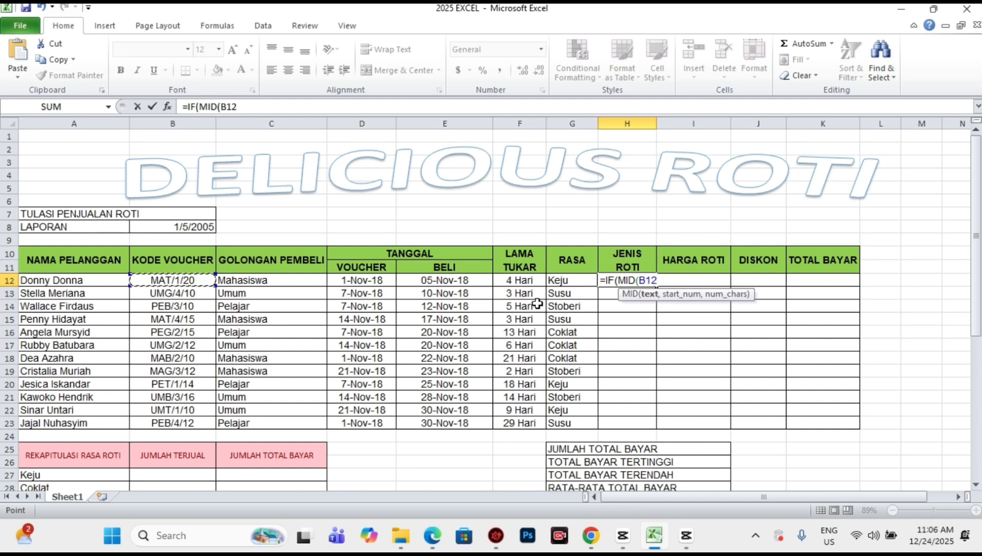
text(3)
key(BackSpace)
text(,3)
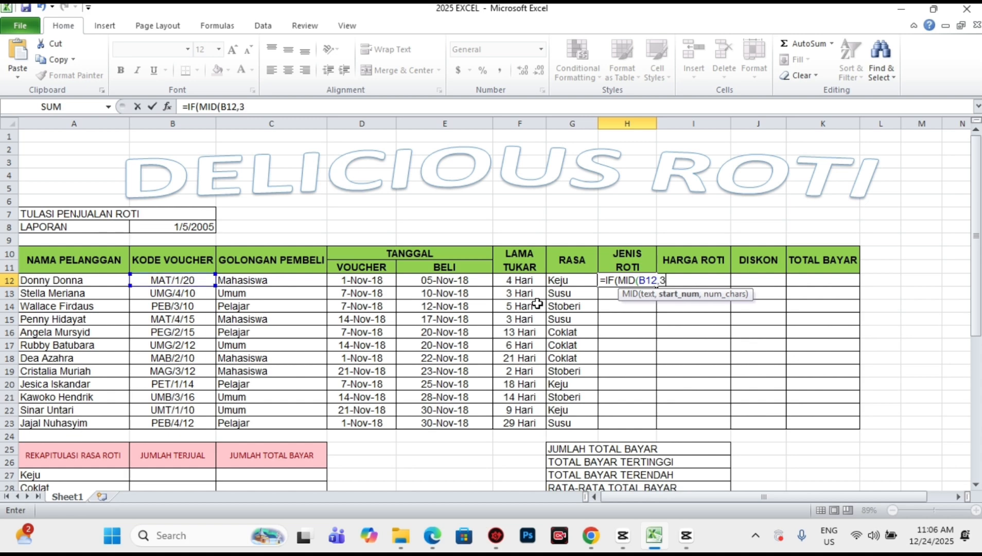
text(,)
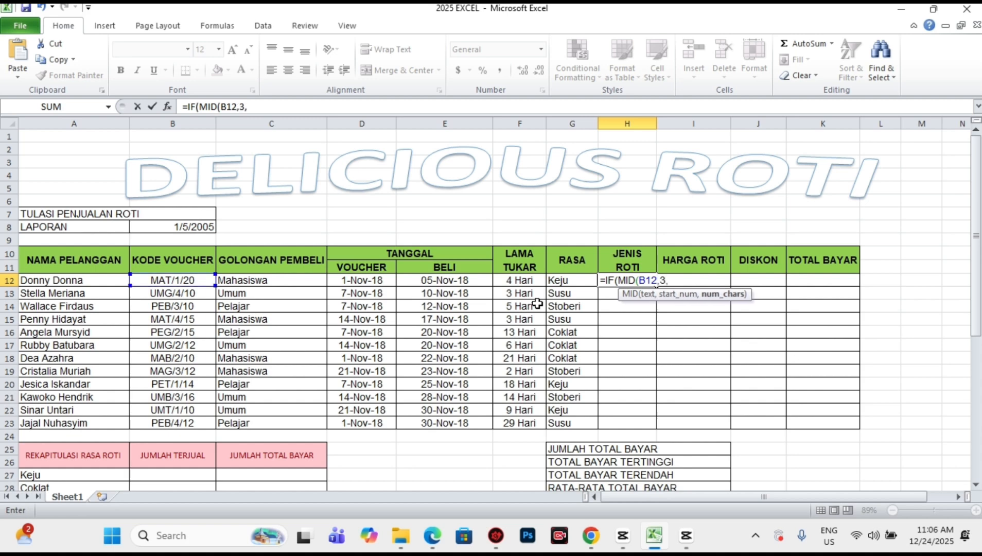
text(1)
text()=)
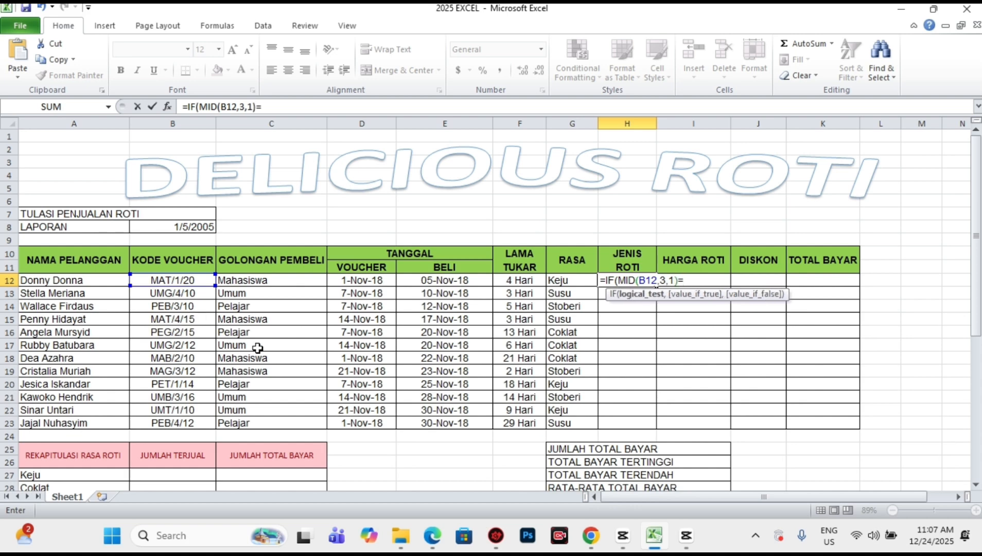
- Compare the extracted character with "t", return "Tawar" when true, and open a nested IF as the false value in H12
text(:t)
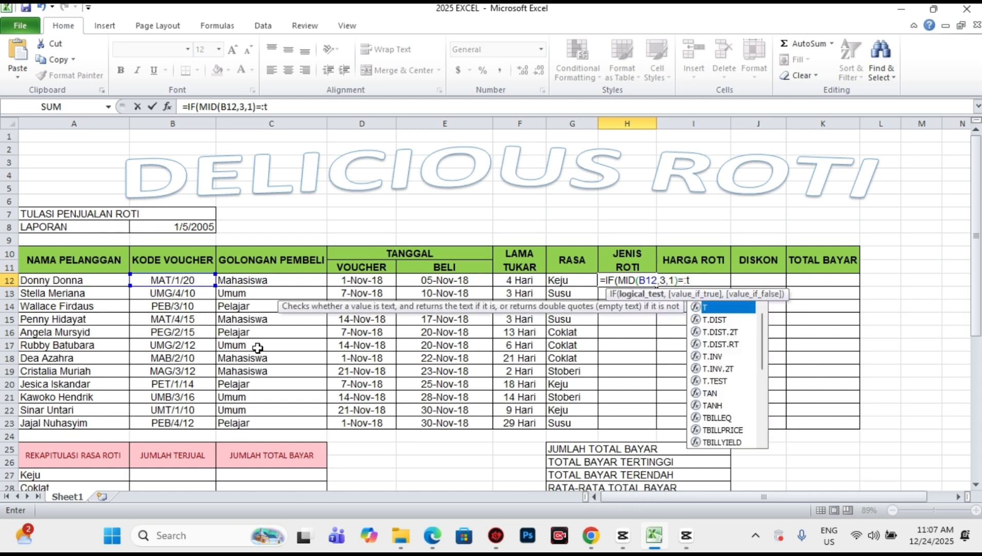
key(BackSpace)
key(BackSpace)
text(")
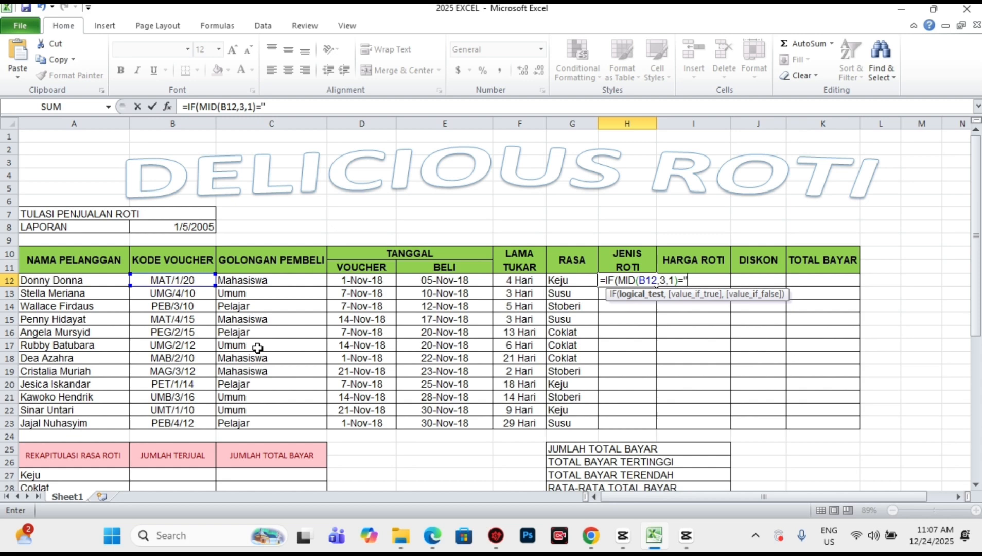
text(t",)
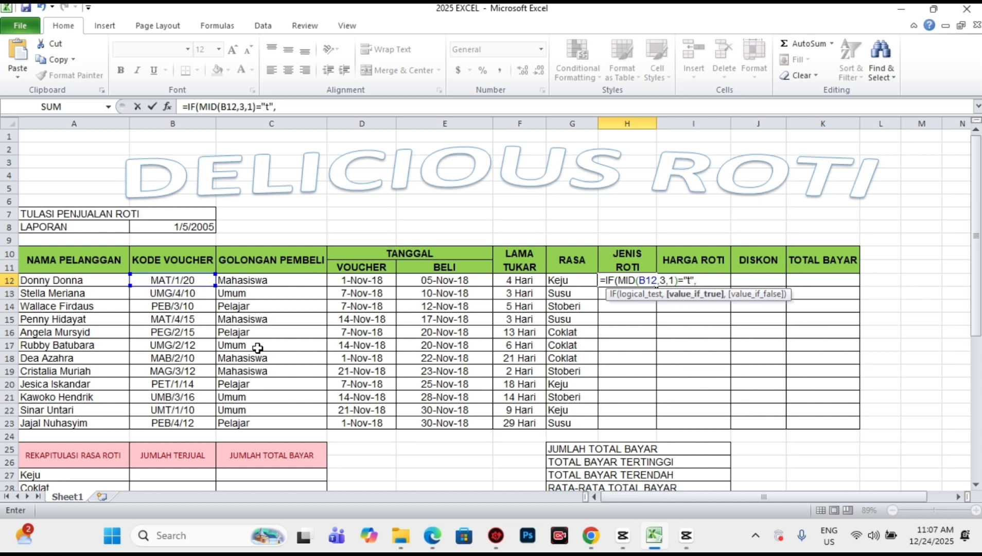
text("Tawar",)
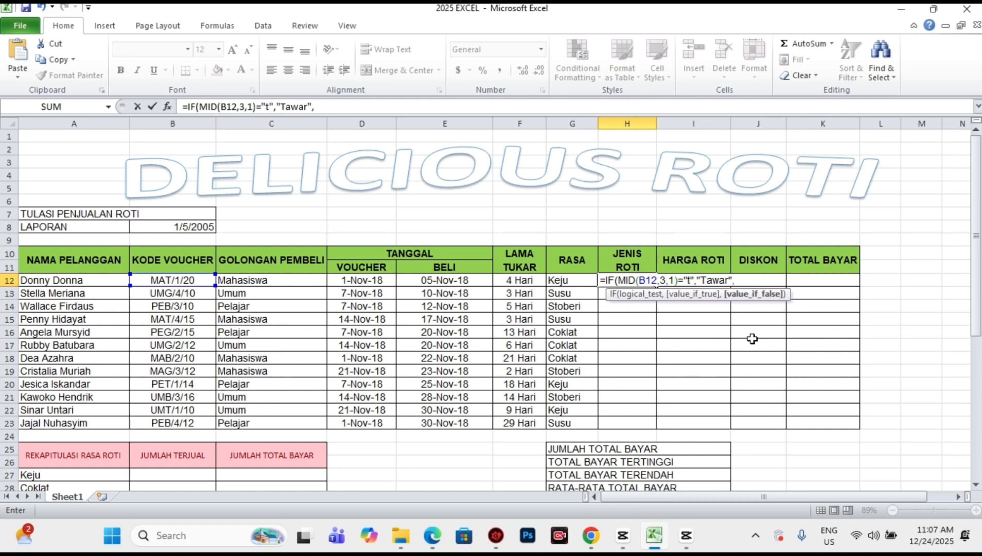
text(IF()
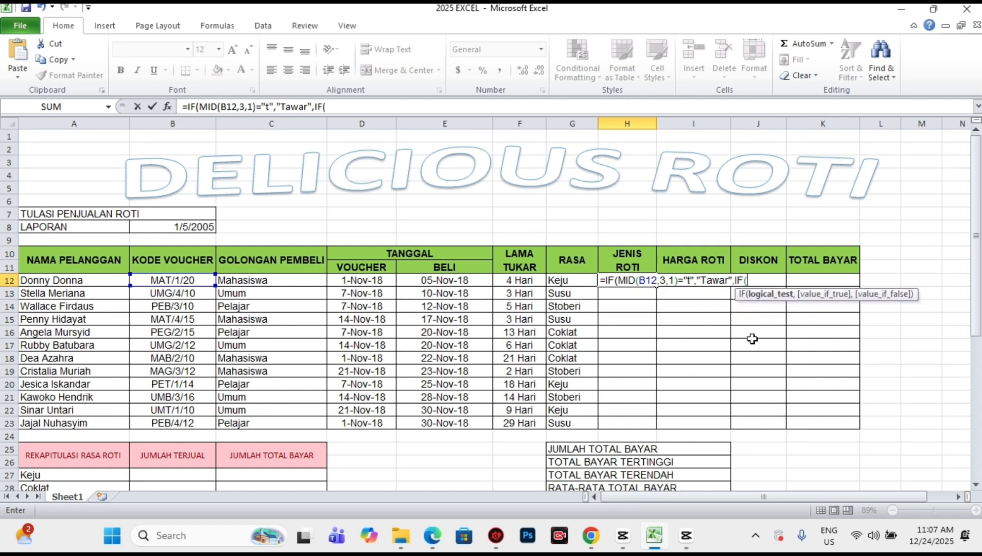
- Enter MID(B12,3,1) as the nested IF's logical test in H12, followed by an equals comparison
text(mid)
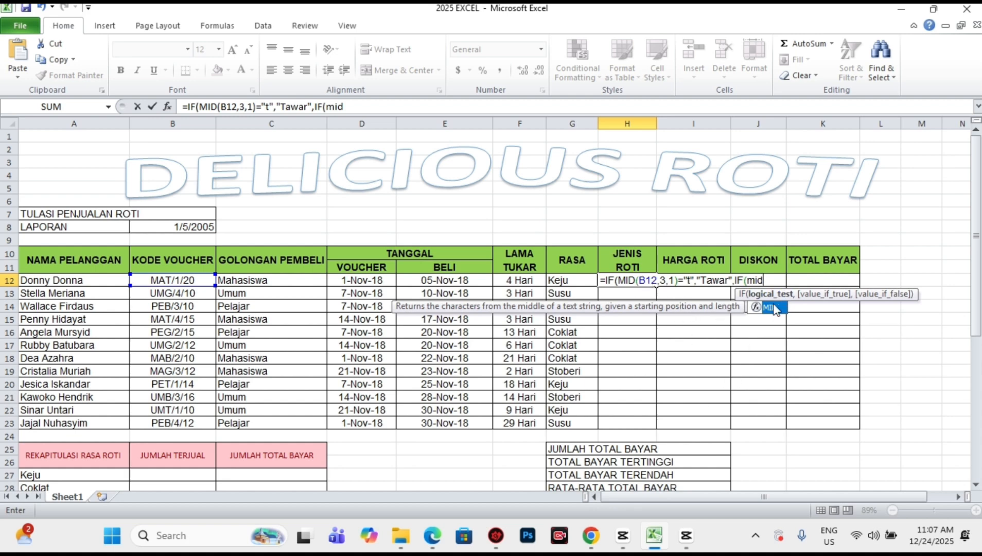
double_click(774, 308)
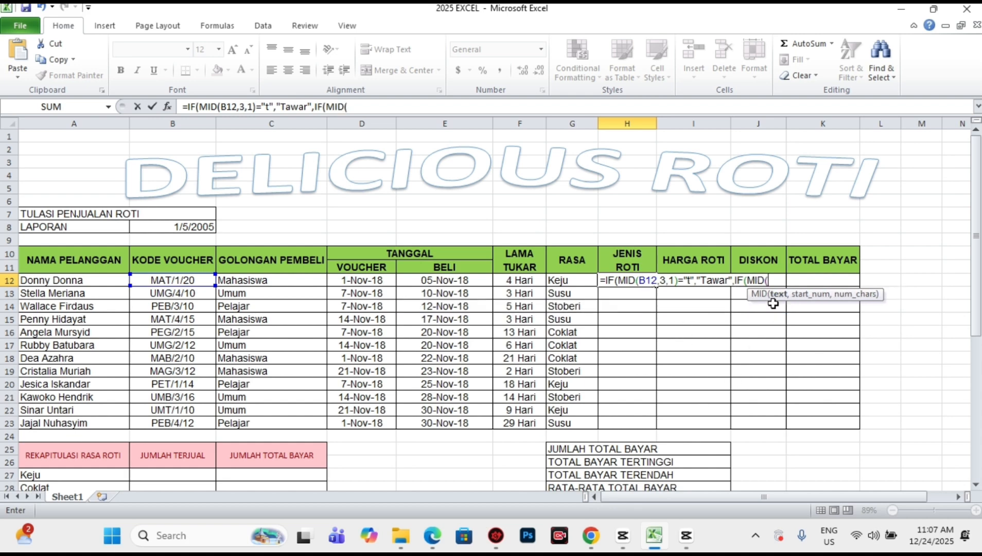
click(176, 280)
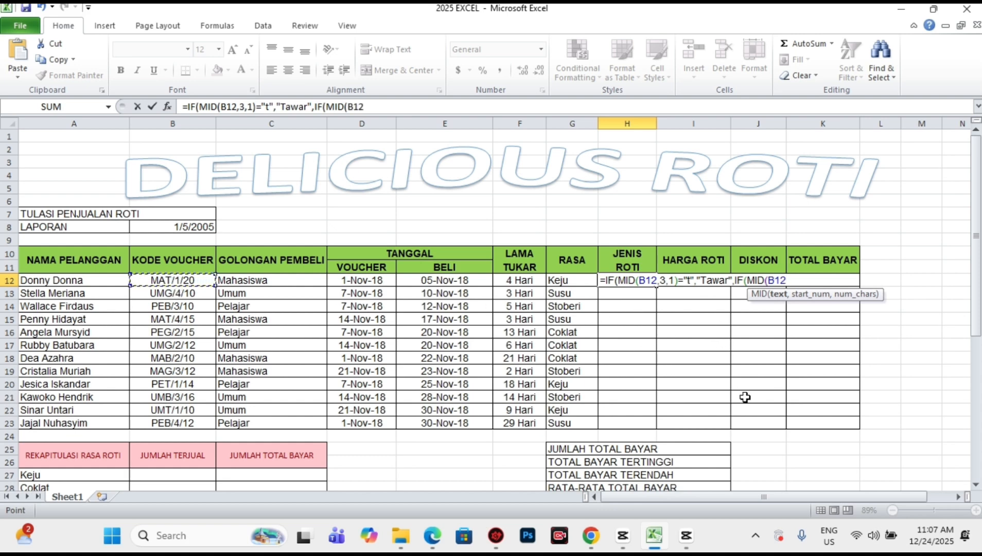
text(,)
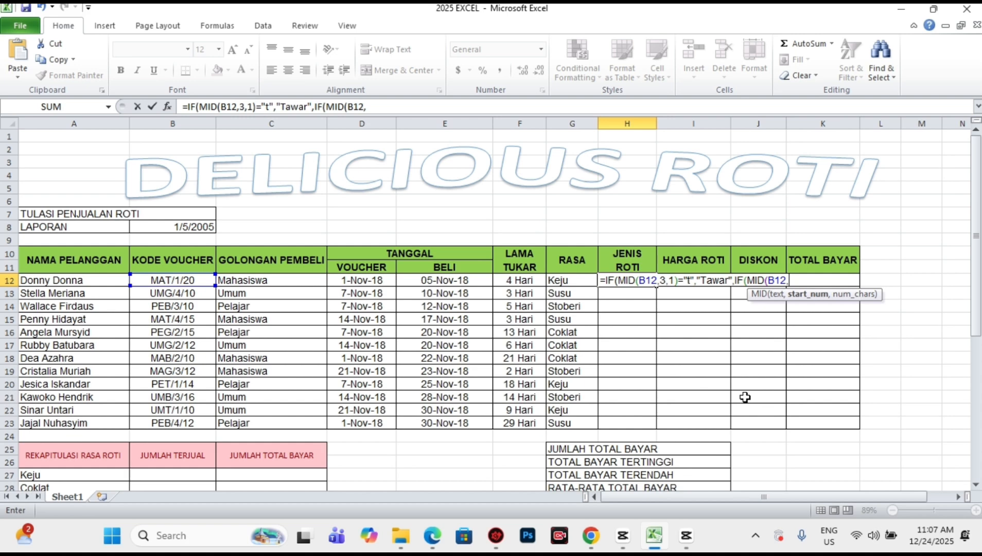
text(3,1)
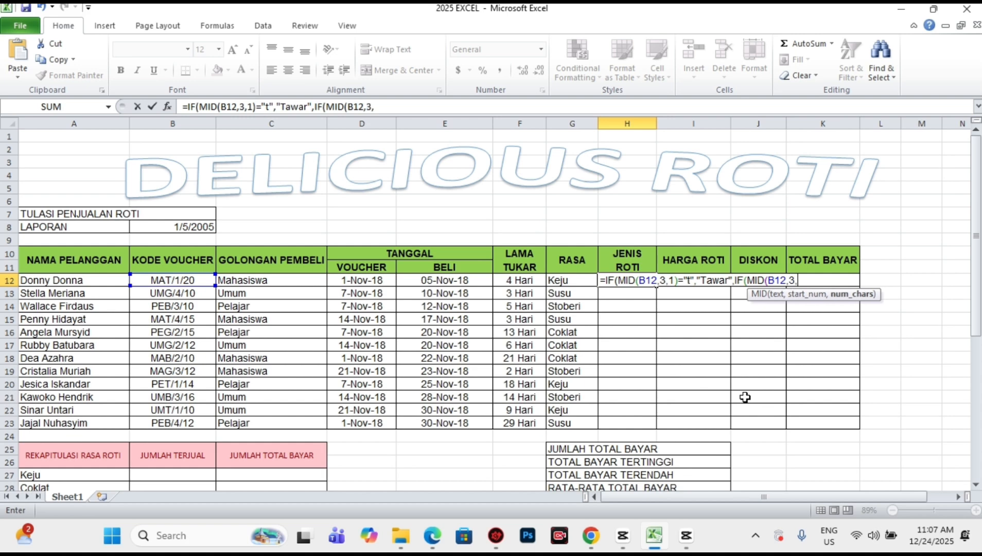
text()=)
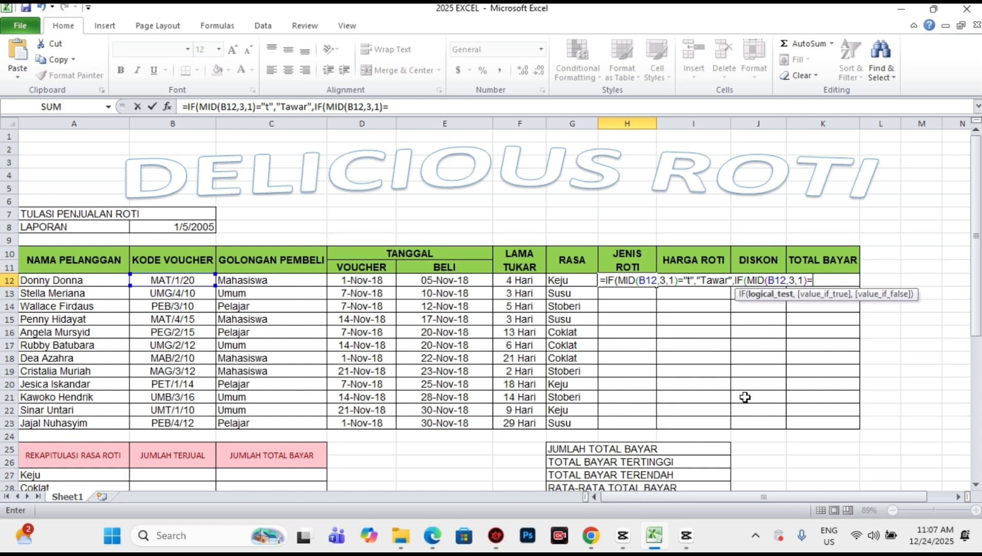
- Compare the nested IF's extracted character with "g" and return "gandum" when it is true in H12
text(")
text(g",)
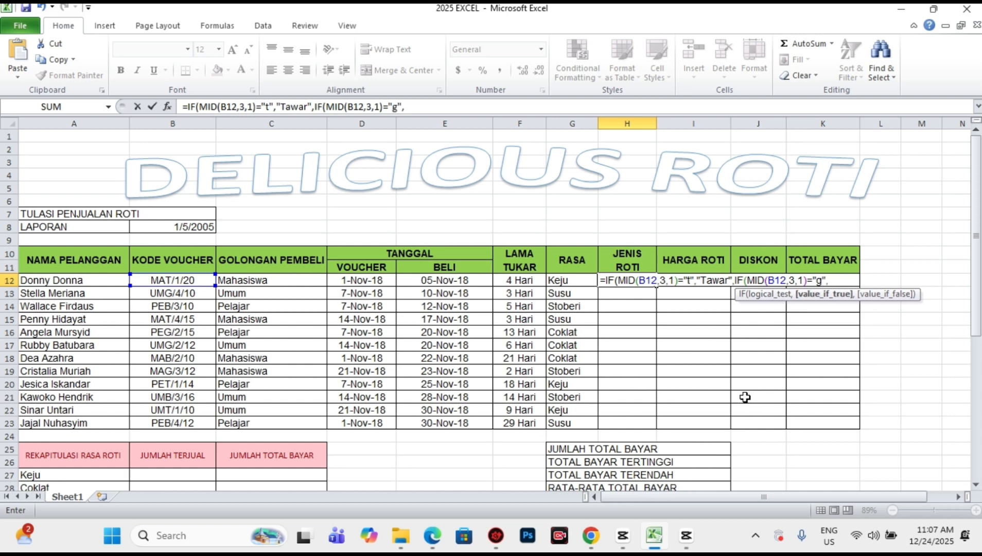
text("gandum)
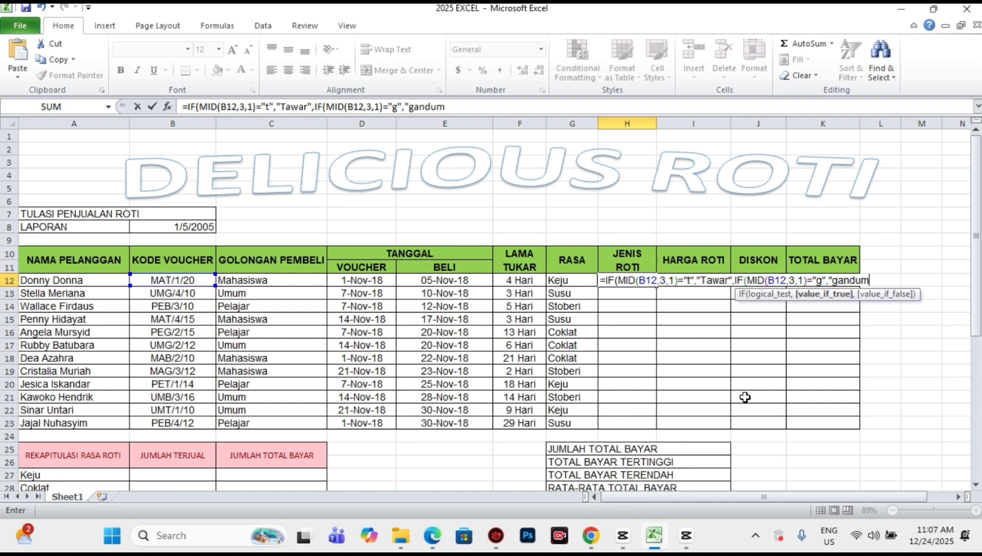
text(",)
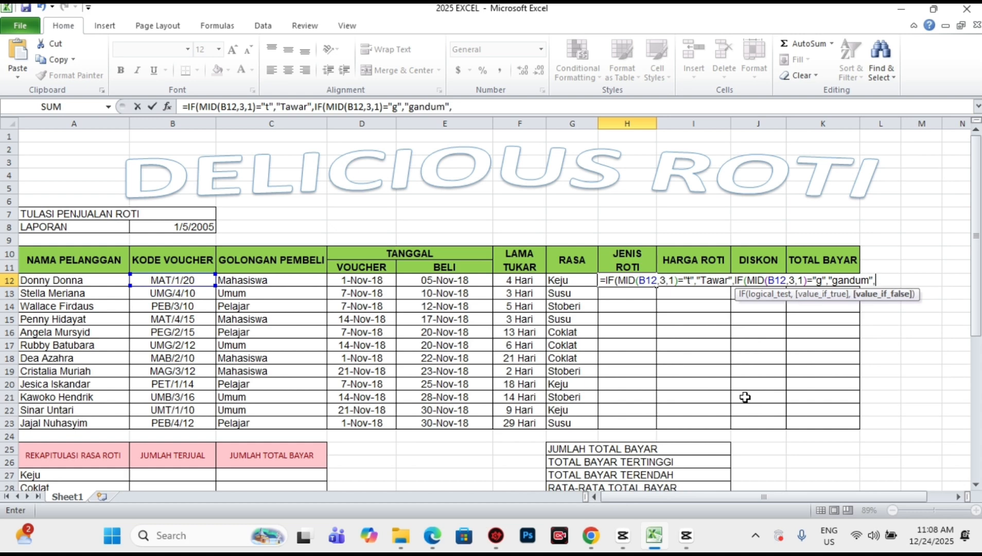
- Complete the H12 formula with "bakar" as the final false value and fill it down the JENIS ROTI column to H23
text("bakar")
key(Return)
key(Return)
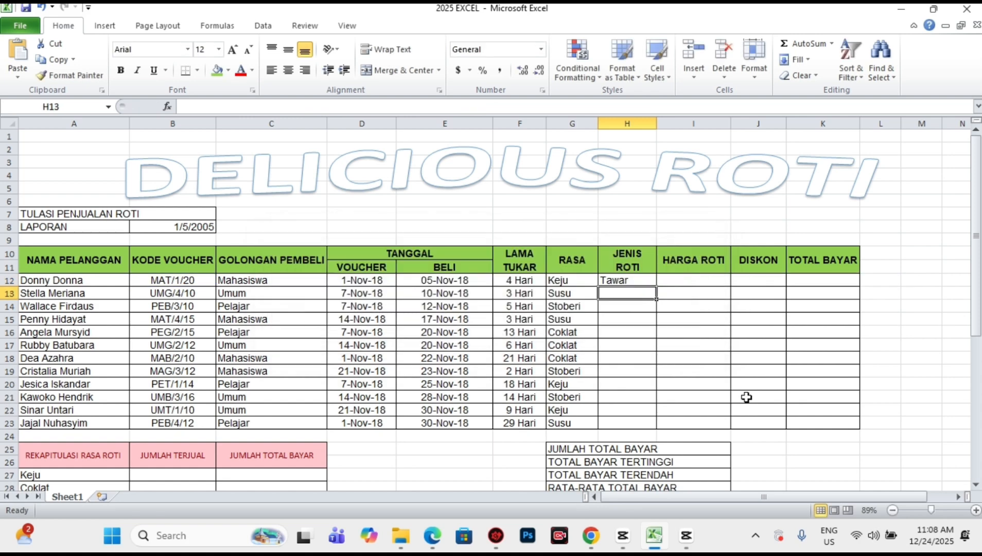
click(621, 280)
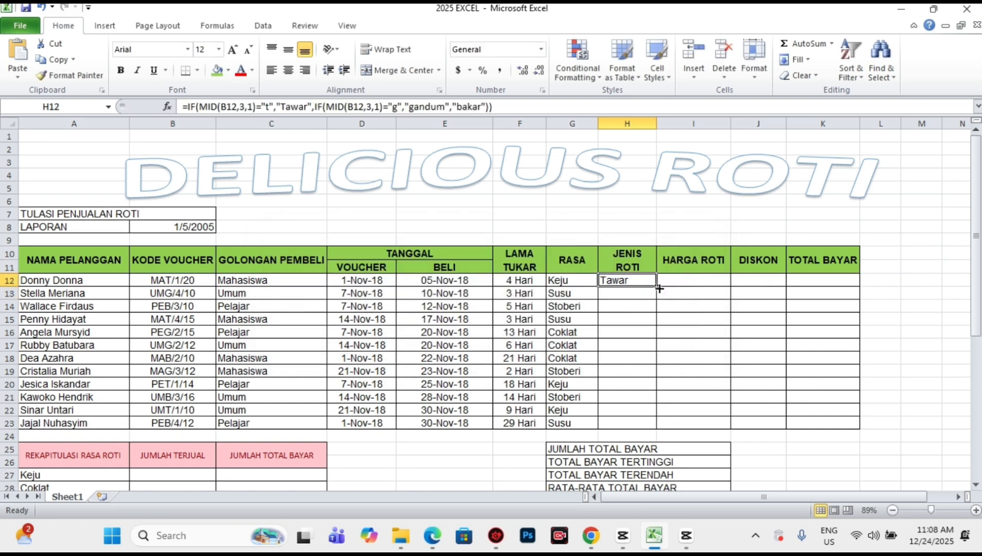
drag(656, 287, 662, 425)
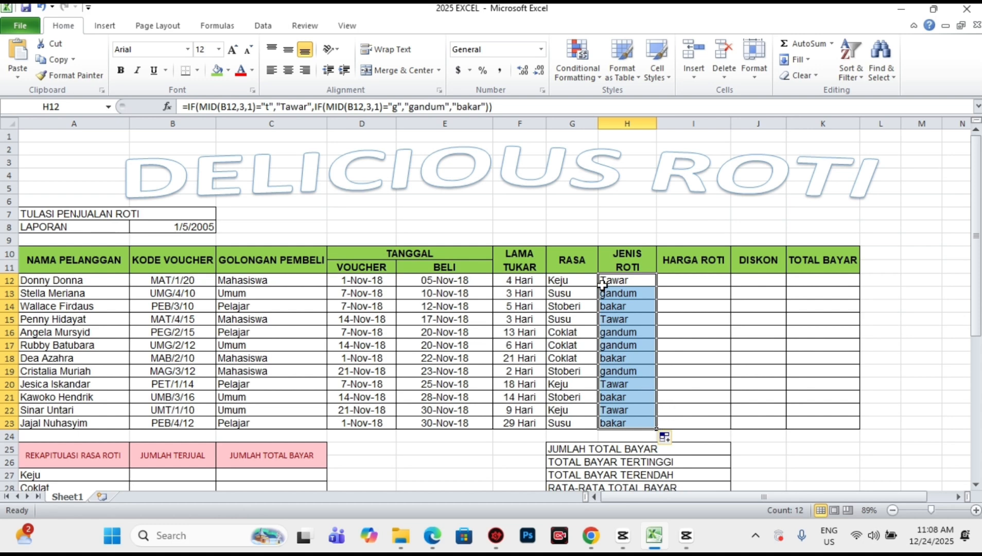
- Capitalize the bread types in the H12 formula as "Gandum" and "Bakar"
click(414, 106)
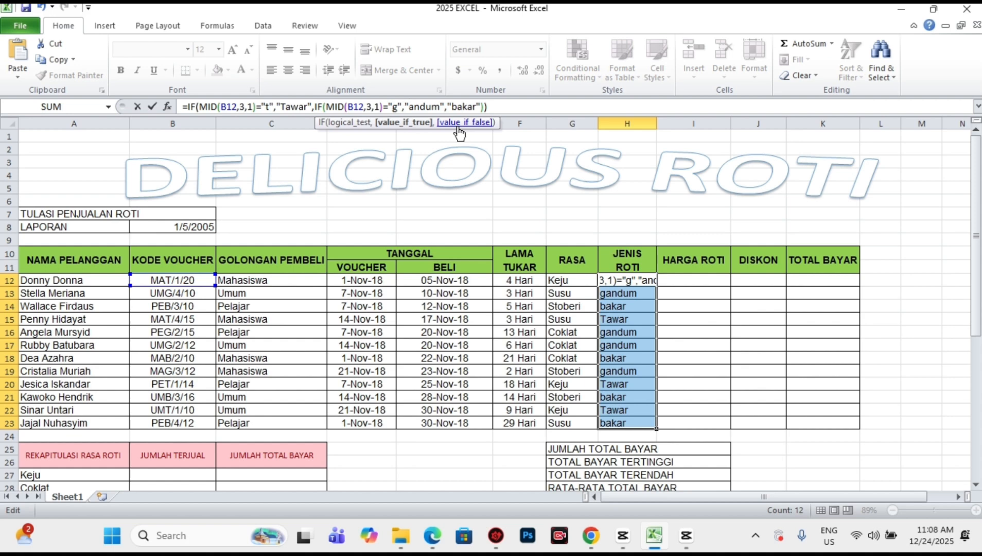
text(G)
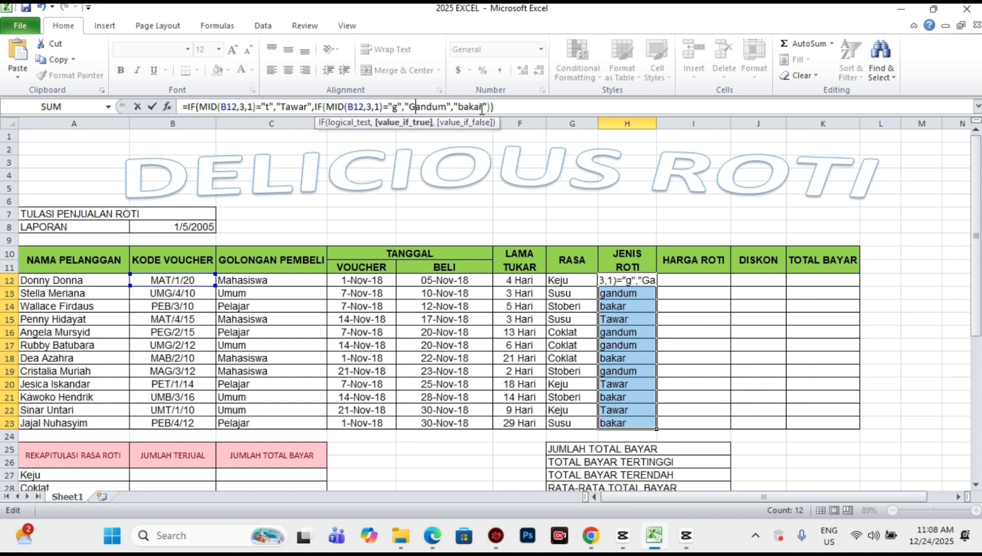
click(464, 107)
key(BackSpace)
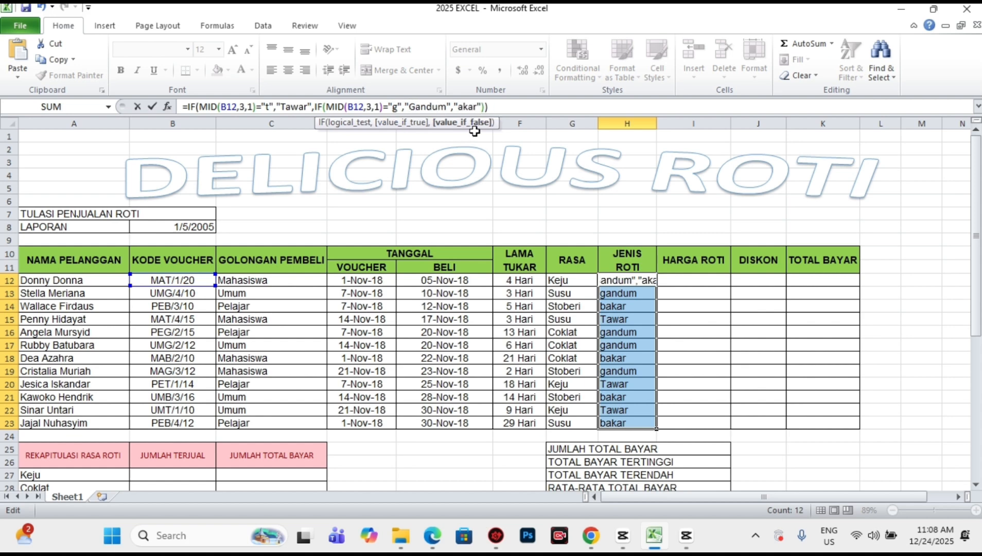
text(B)
key(Return)
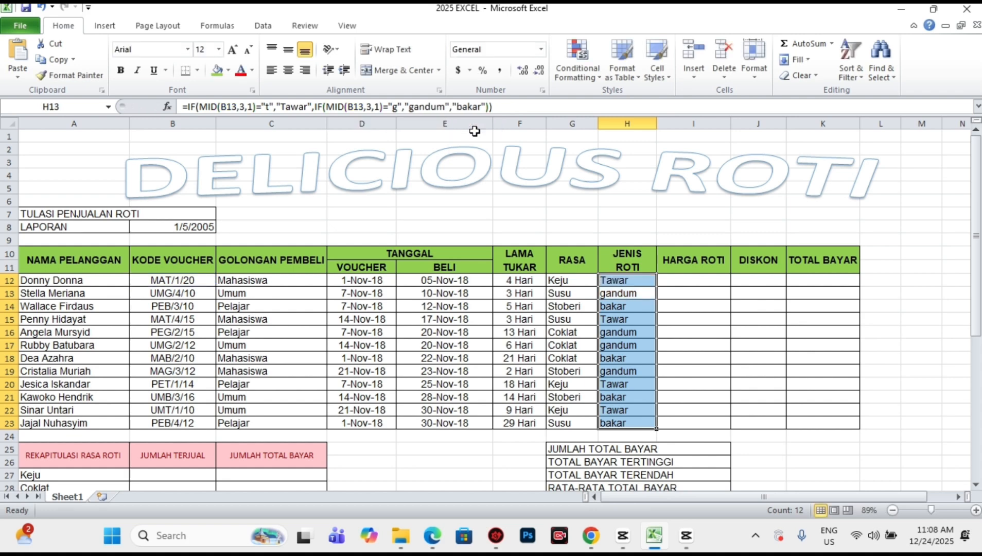
- Fill the corrected JENIS ROTI formula from H12 down to H23
click(652, 284)
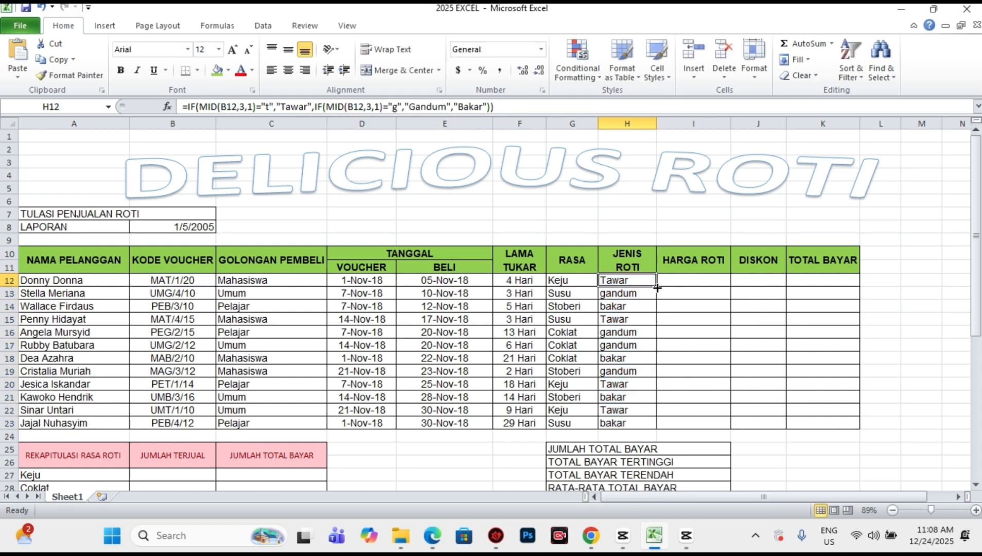
drag(656, 287, 658, 429)
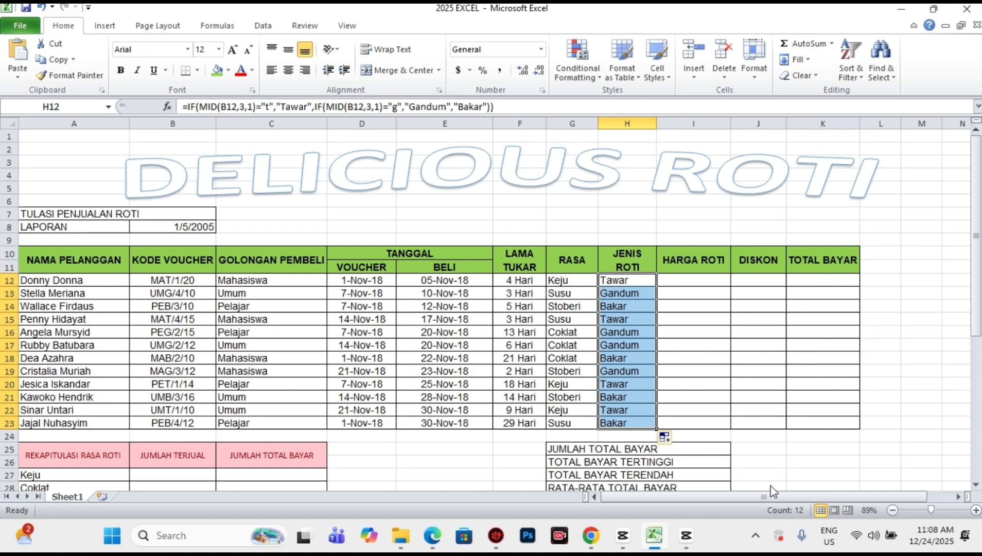
click(679, 388)
- Examine the bread types, flavours and unit prices in TABEL 1 that apply to the HARGA ROTI column
click(693, 263)
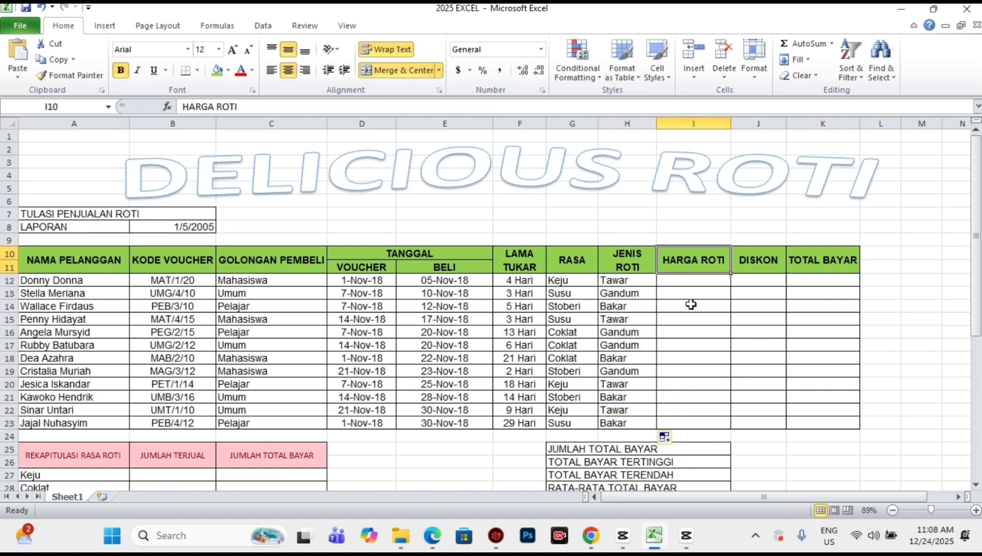
drag(977, 293, 977, 435)
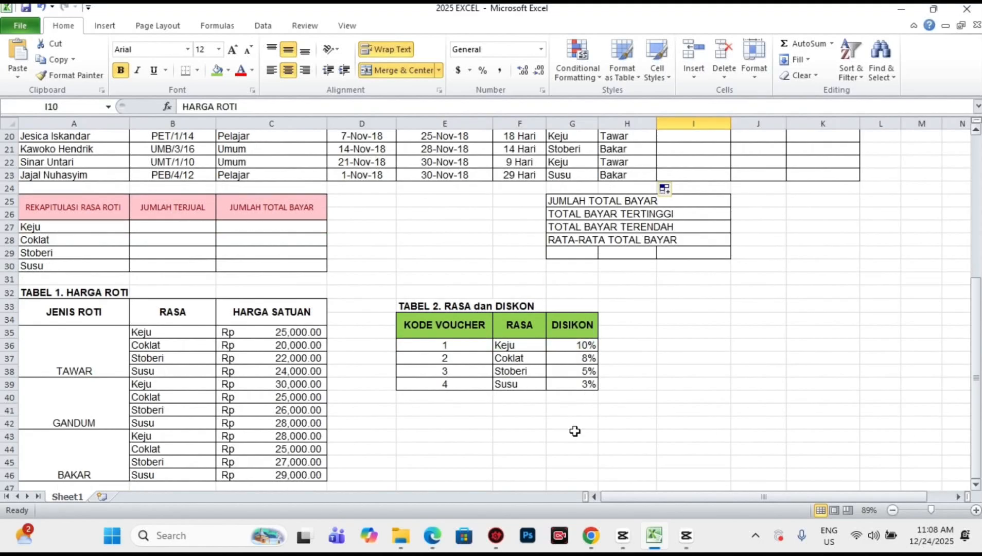
click(102, 366)
click(157, 359)
click(178, 411)
click(160, 362)
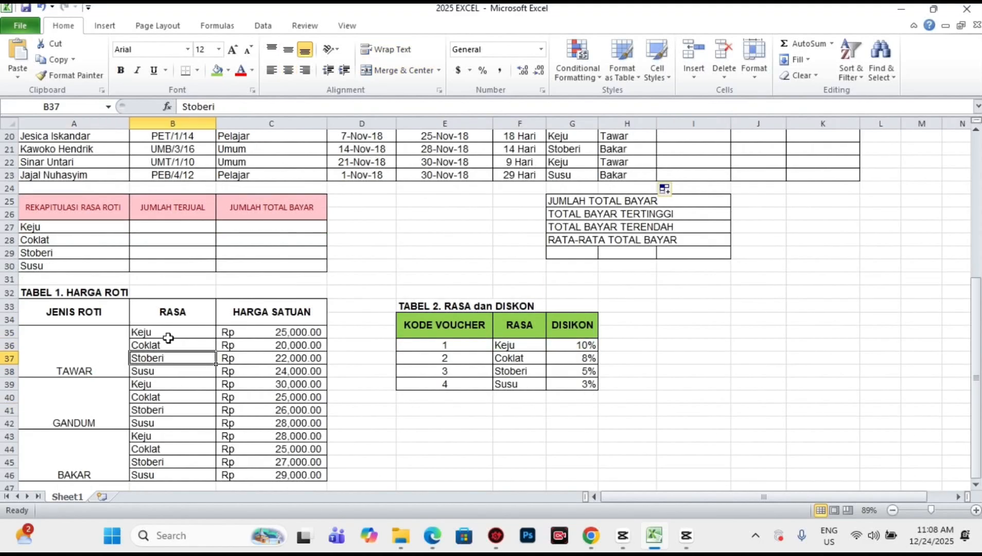
click(167, 334)
click(180, 397)
click(248, 384)
click(254, 359)
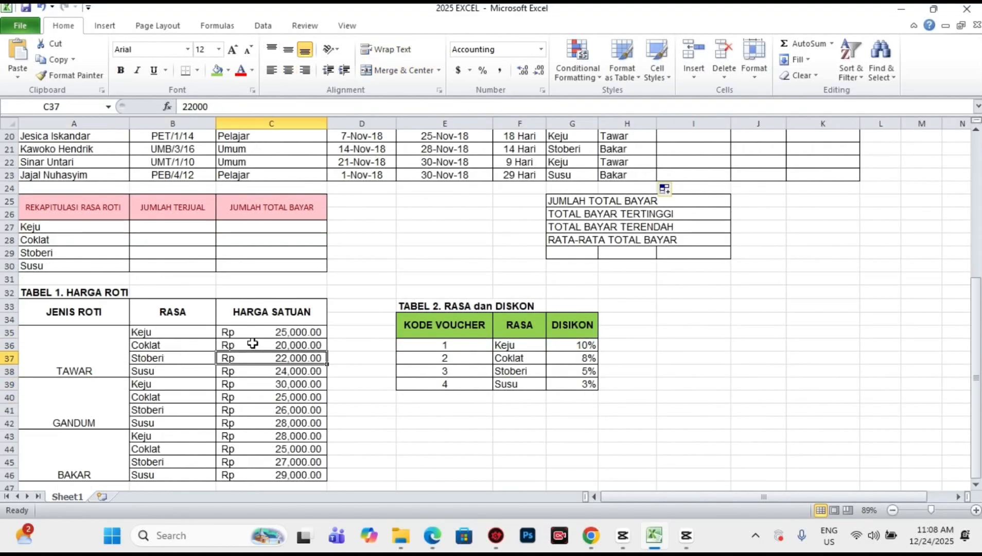
click(252, 344)
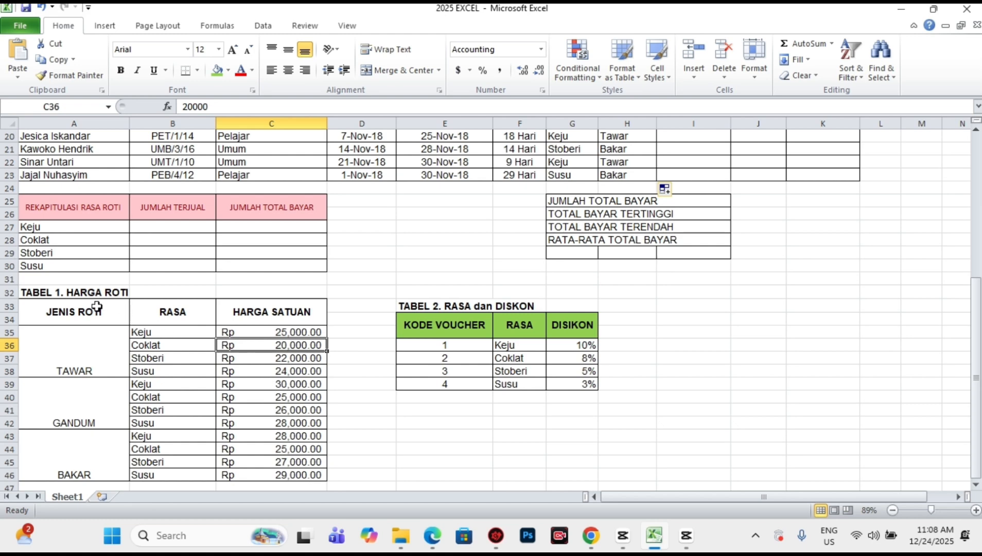
- Apply a green fill to the TABEL 1 header cells JENIS ROTI, RASA and HARGA SATUAN
drag(96, 309, 242, 335)
click(170, 315)
drag(126, 317, 288, 314)
click(216, 70)
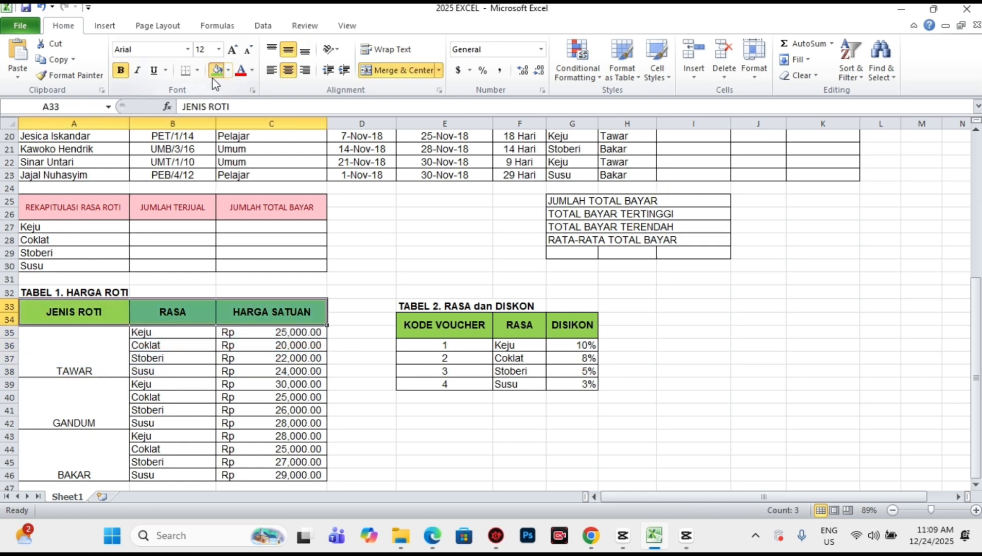
click(241, 369)
- Name the TAWAR flavour and price range B35:C38 as tblt
drag(159, 331, 274, 368)
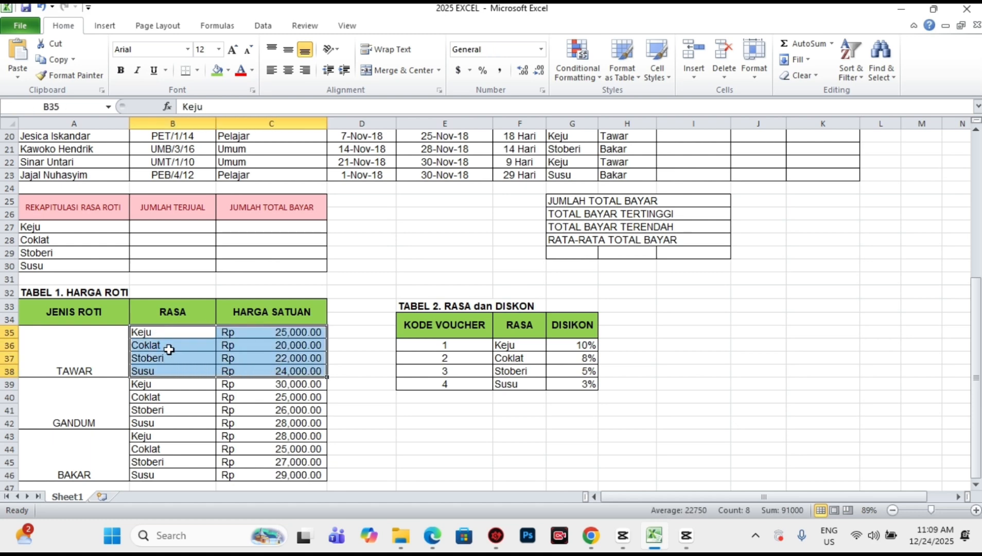
click(68, 108)
text(tblt)
key(Return)
- Select the GANDUM flavour and price range B39:C42 and enter tblg in its first cell, B39
drag(171, 383, 292, 423)
text(t)
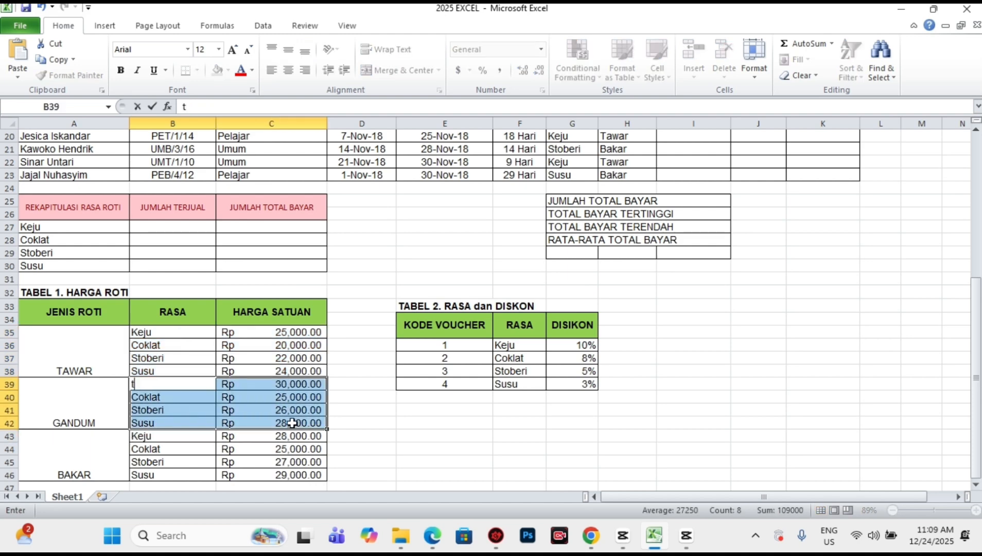
text(blg)
key(Return)
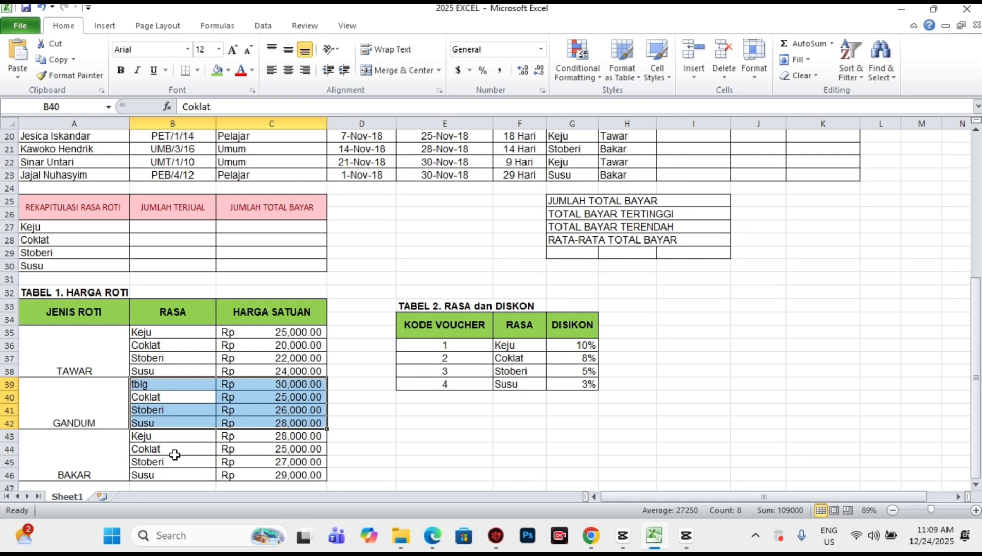
- Name the BAKAR flavour and price range B43:C46 as tbb
drag(163, 437, 254, 472)
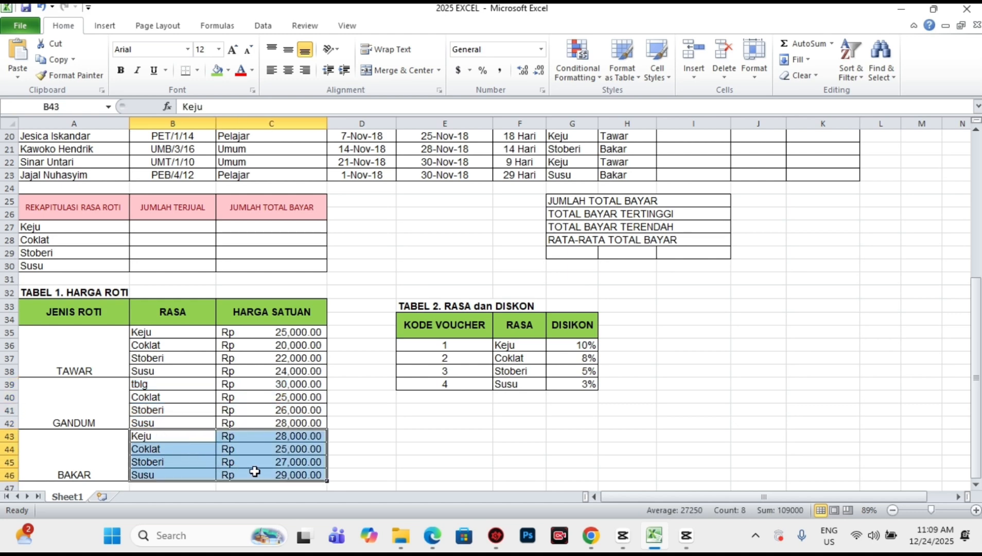
text(tbb)
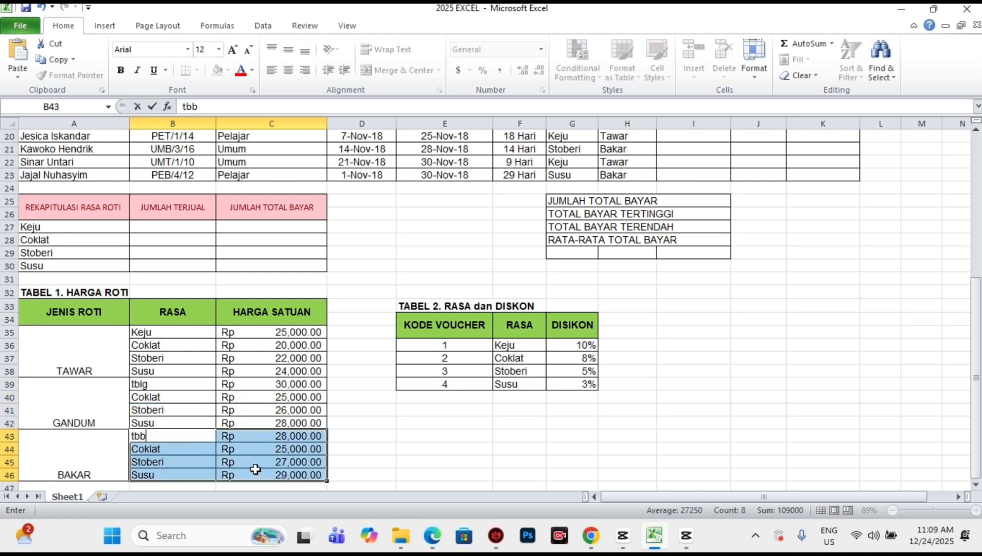
key(Escape)
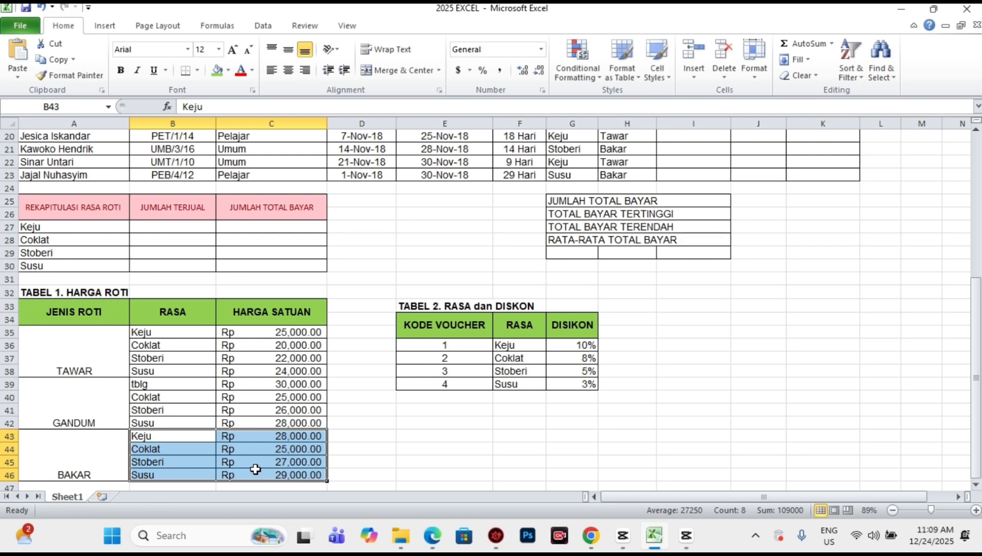
click(71, 110)
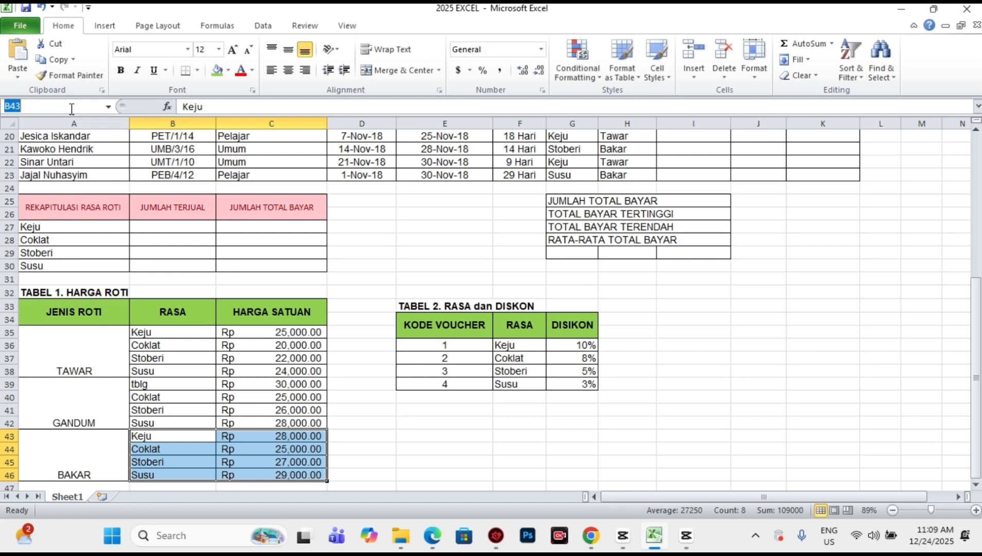
text(tbb)
click(185, 473)
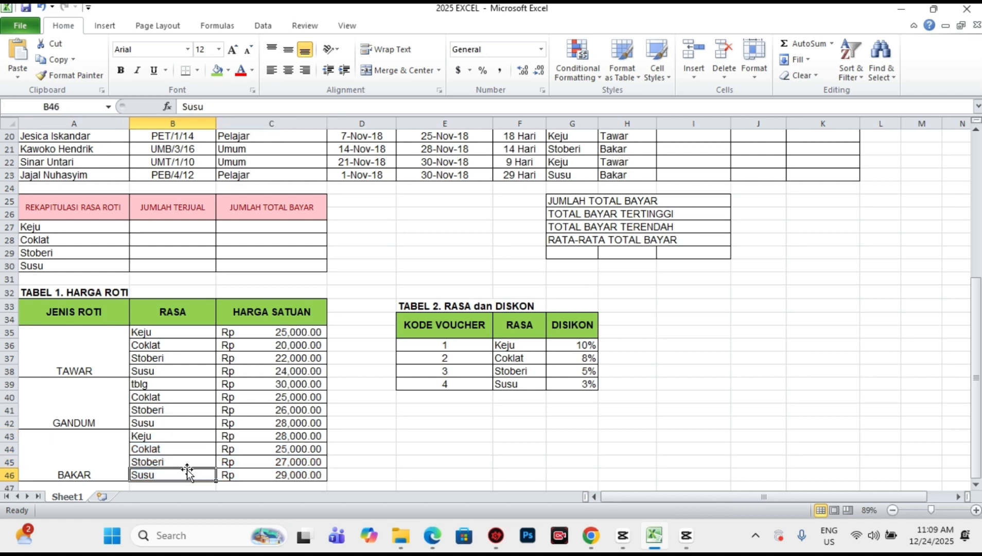
- Check the range name of B35:C38 and the first RASA cells of the GANDUM and BAKAR blocks
drag(156, 327, 268, 371)
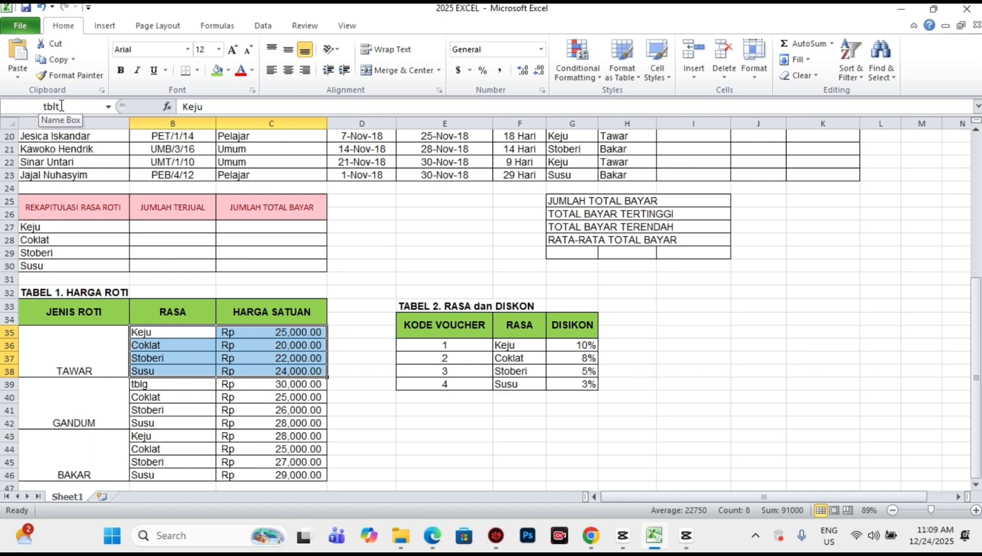
click(157, 387)
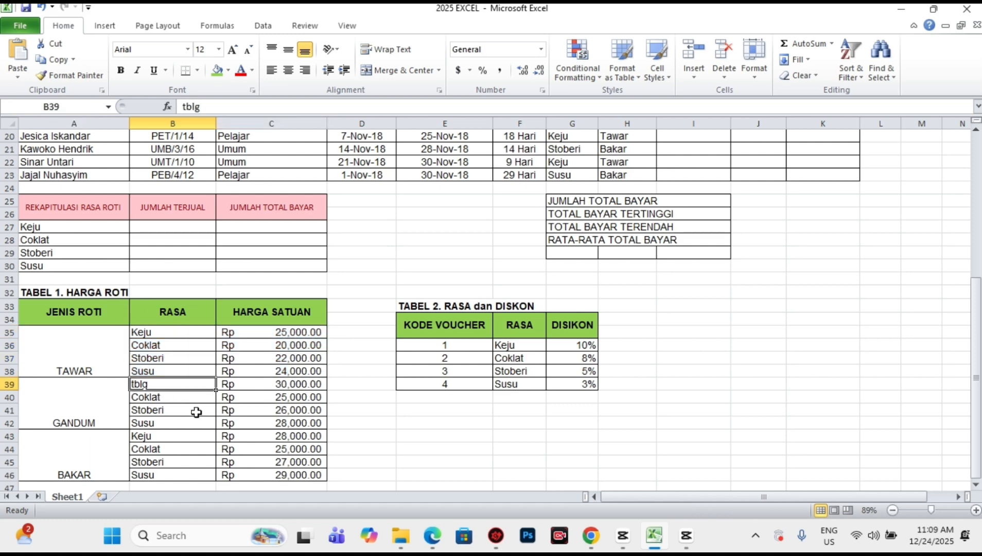
click(167, 436)
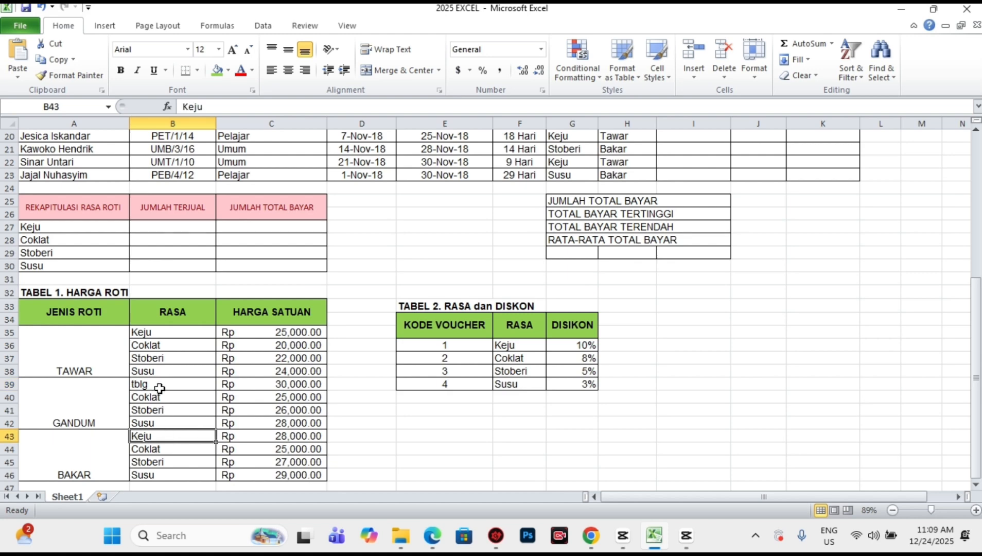
- Copy the flavour Keju from B43 into B39, the first RASA cell of the GANDUM block
click(65, 76)
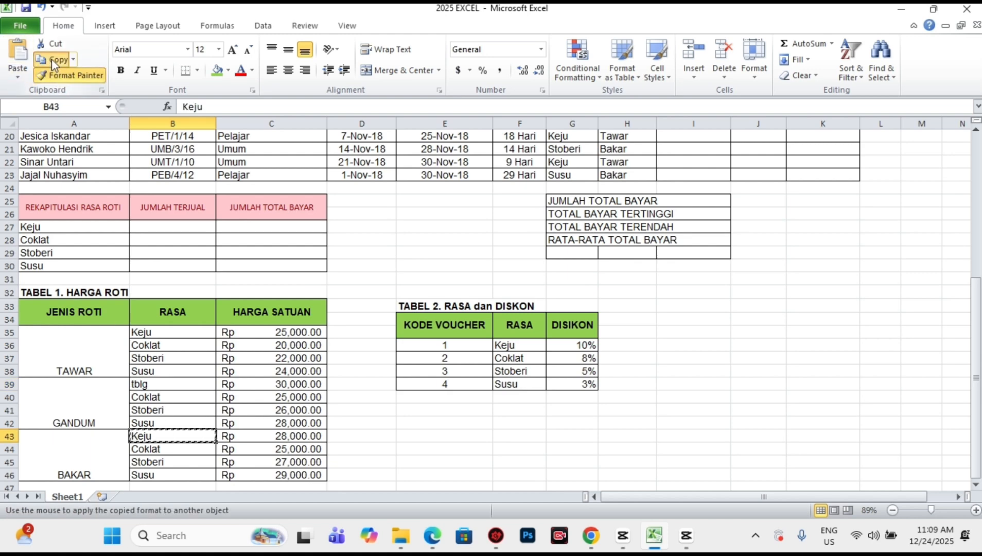
click(52, 60)
click(163, 385)
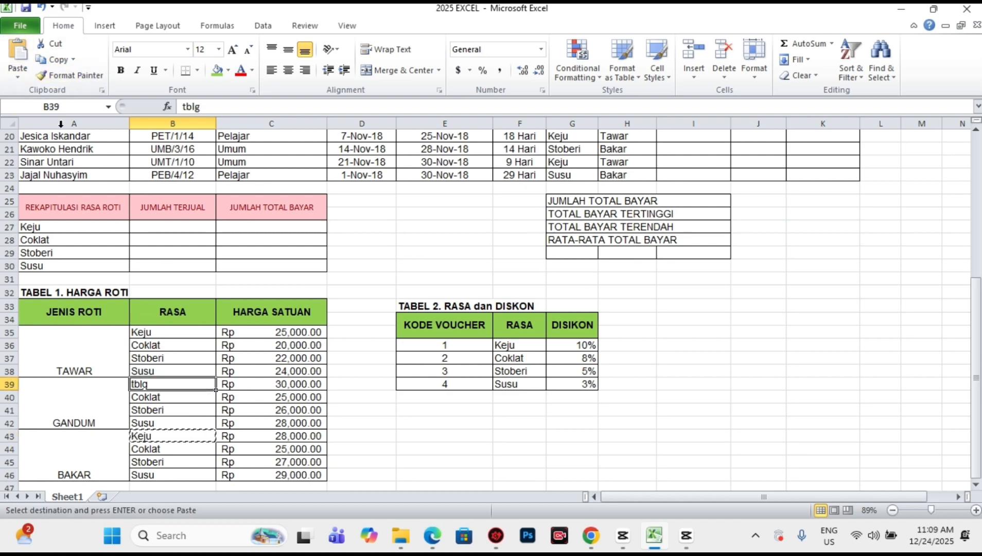
click(25, 61)
click(167, 435)
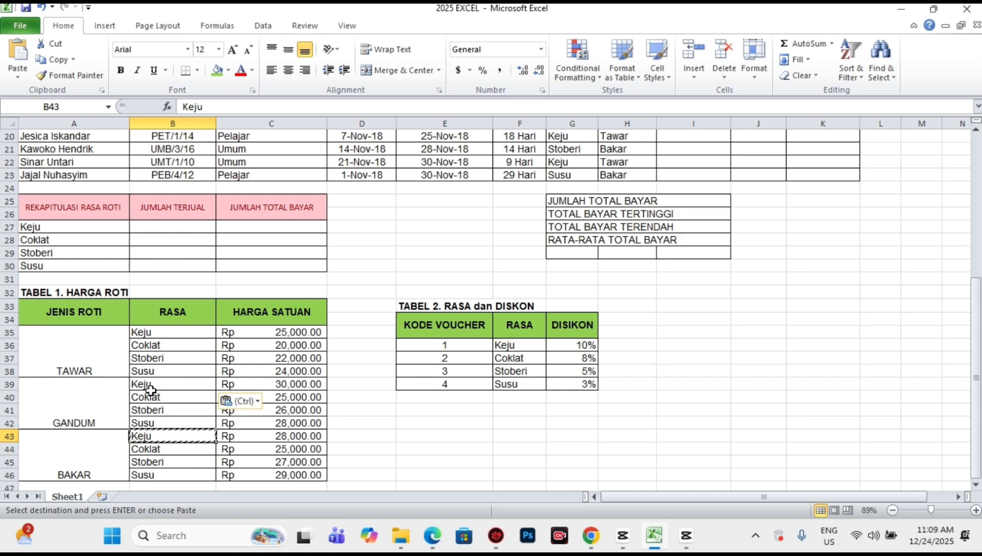
- Name the GANDUM flavour and price range B39:C42 as tbg
drag(150, 390, 285, 430)
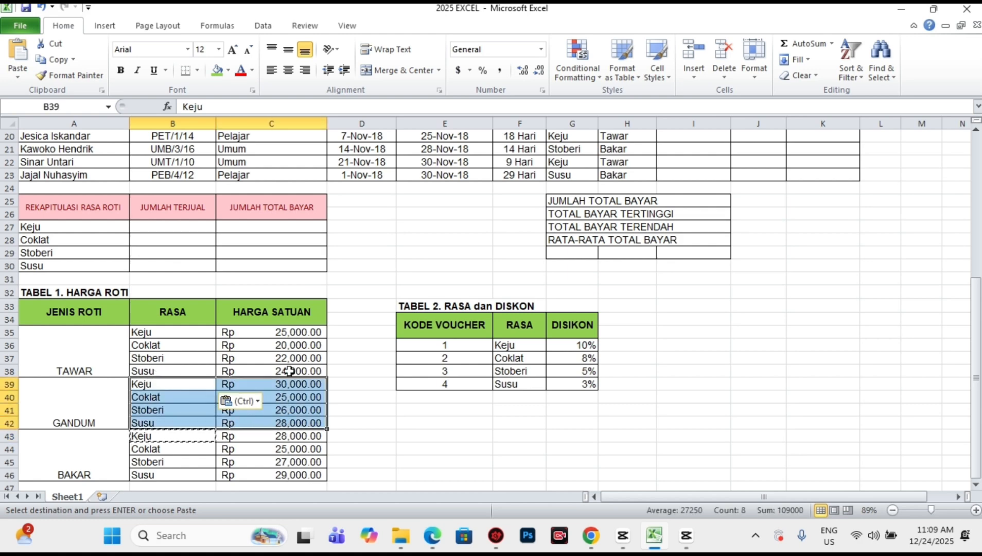
click(74, 105)
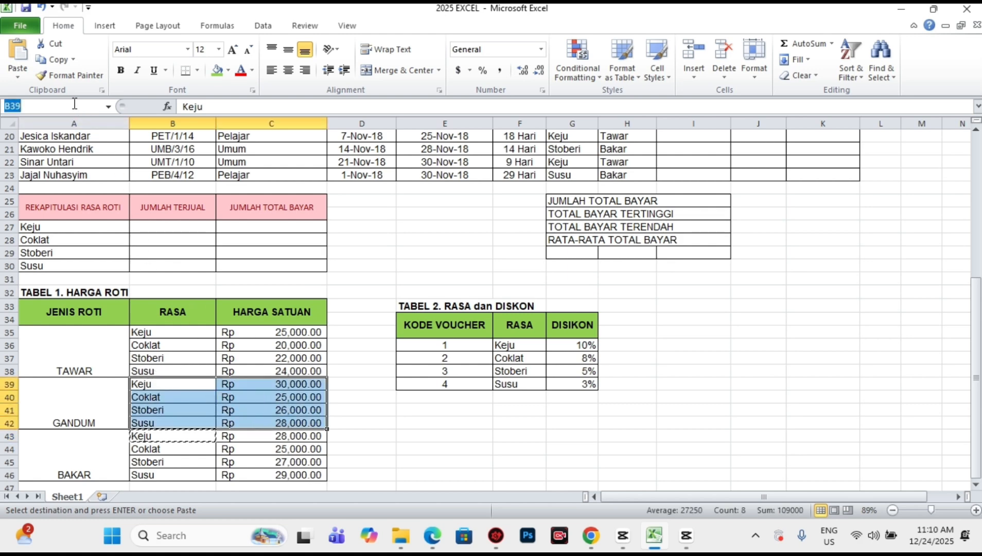
text(tbg)
key(Return)
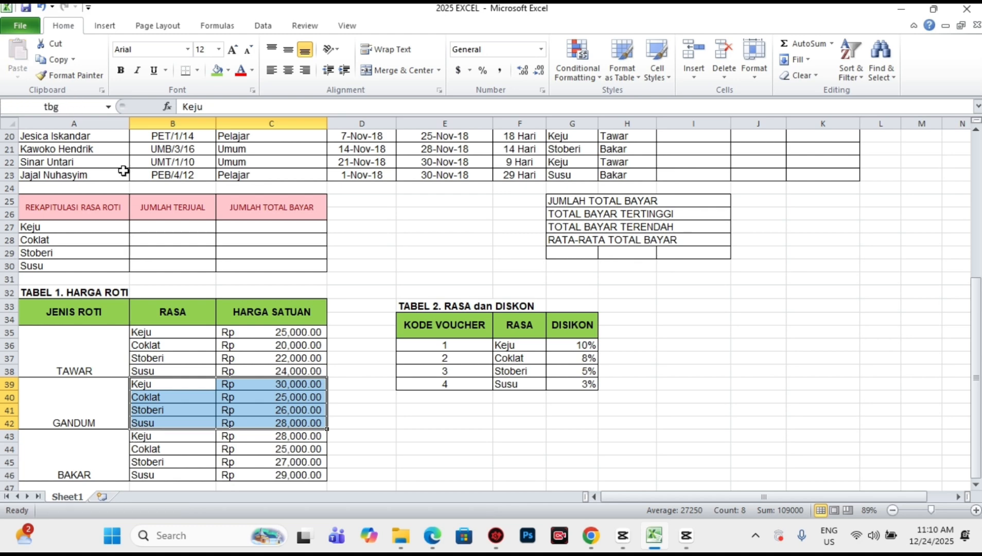
- Check the range names of the TAWAR, GANDUM and BAKAR flavour and price blocks in TABEL 1
drag(146, 334, 309, 374)
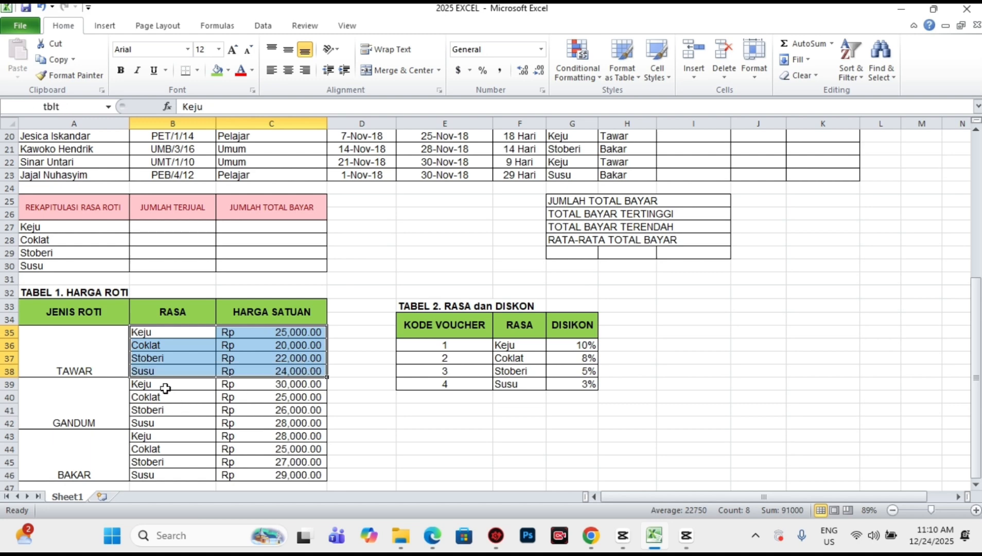
drag(162, 385, 279, 424)
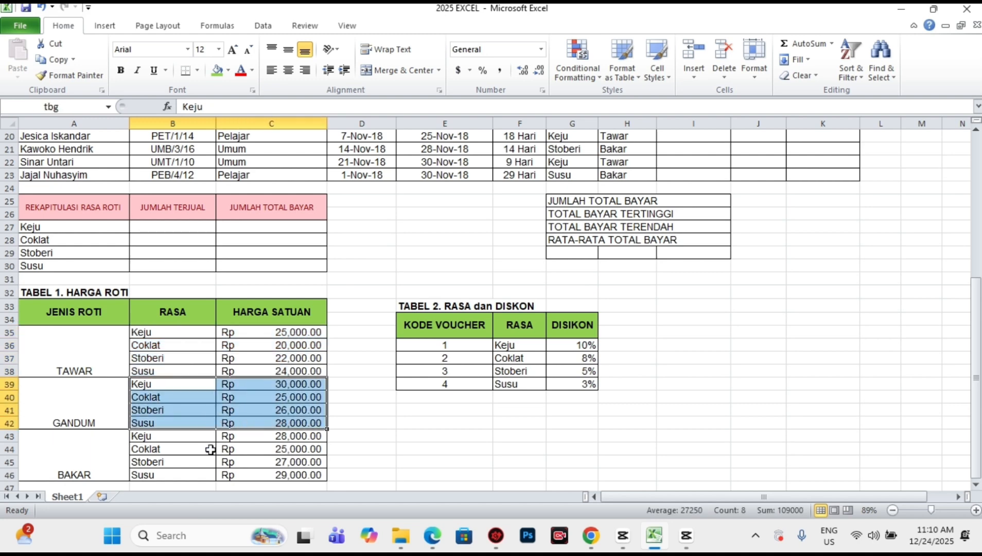
click(166, 436)
drag(166, 436, 256, 476)
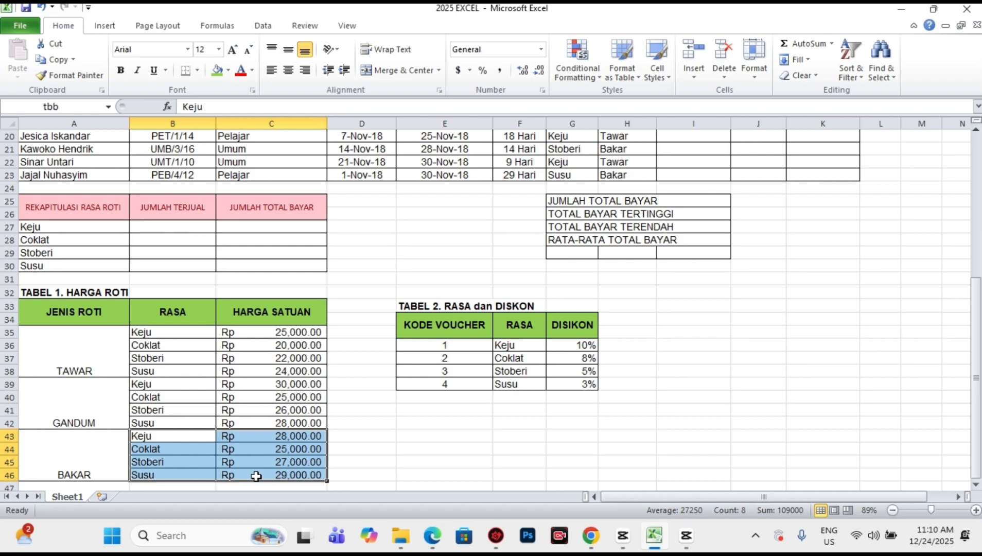
click(522, 457)
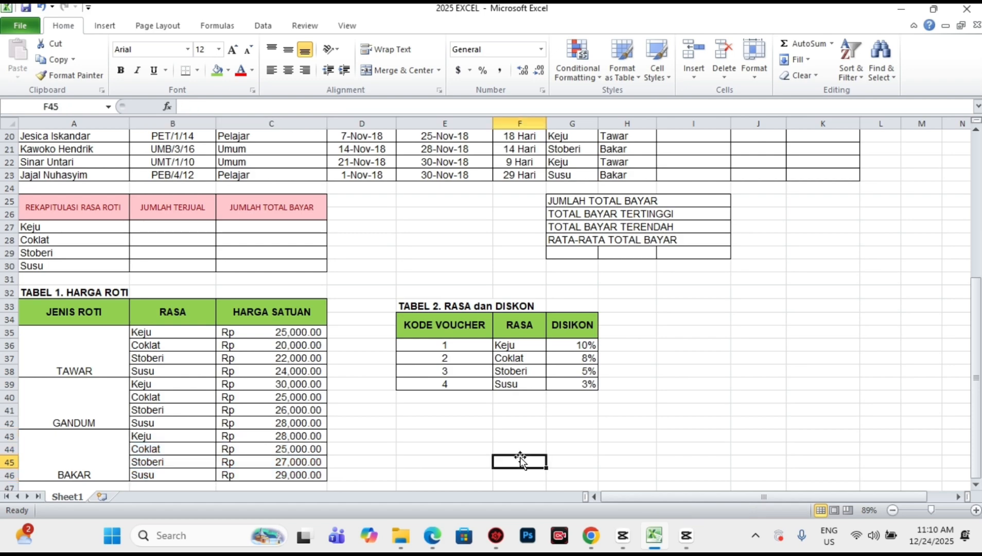
- Start a VLOOKUP formula in the first HARGA ROTI cell, I12, with the flavour in G12 as lookup value
scroll(520, 458, up, 2)
scroll(604, 395, down, 2)
mouse_move(976, 392)
mouse_down()
mouse_move(976, 250)
mouse_move(979, 399)
mouse_up()
click(724, 283)
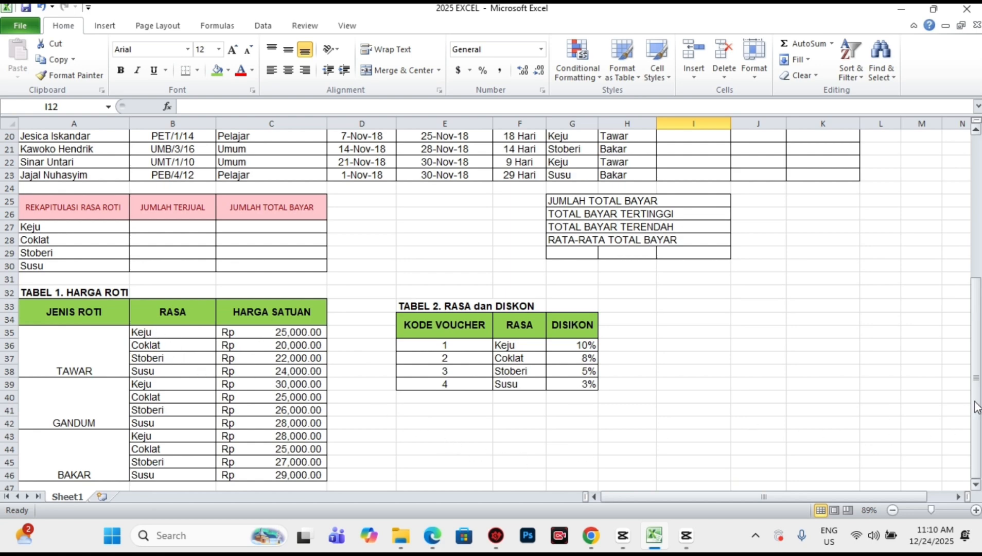
drag(977, 407, 977, 332)
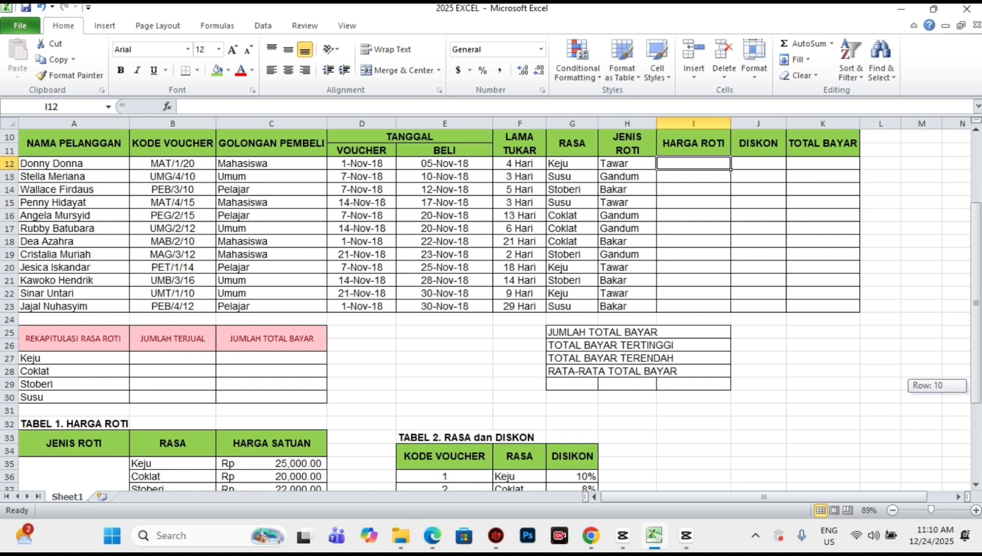
text(=vlo)
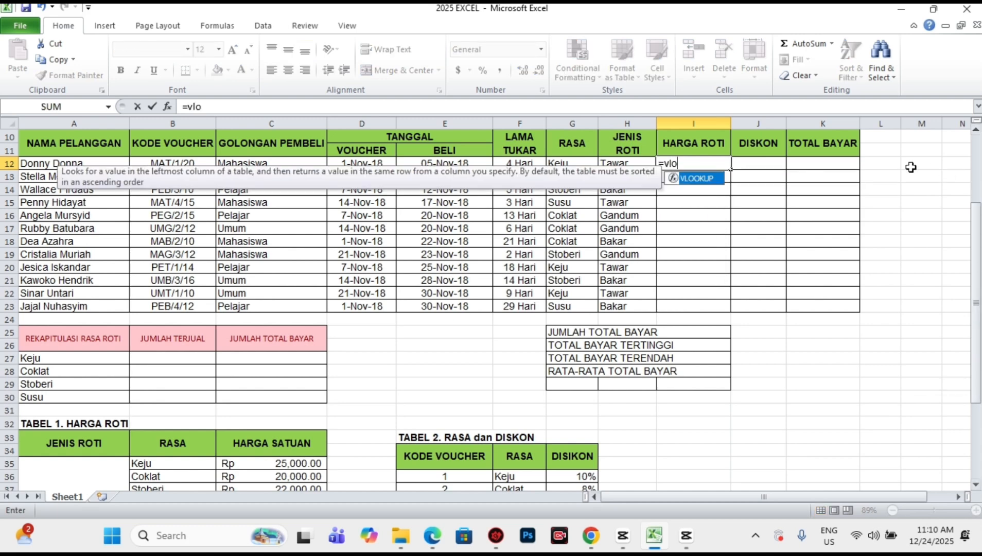
double_click(707, 181)
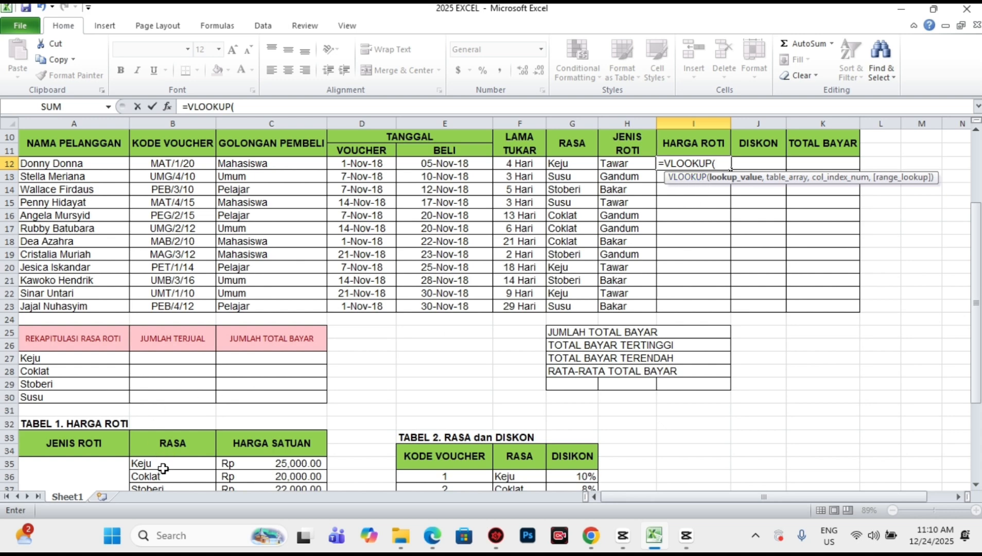
click(567, 163)
text(,)
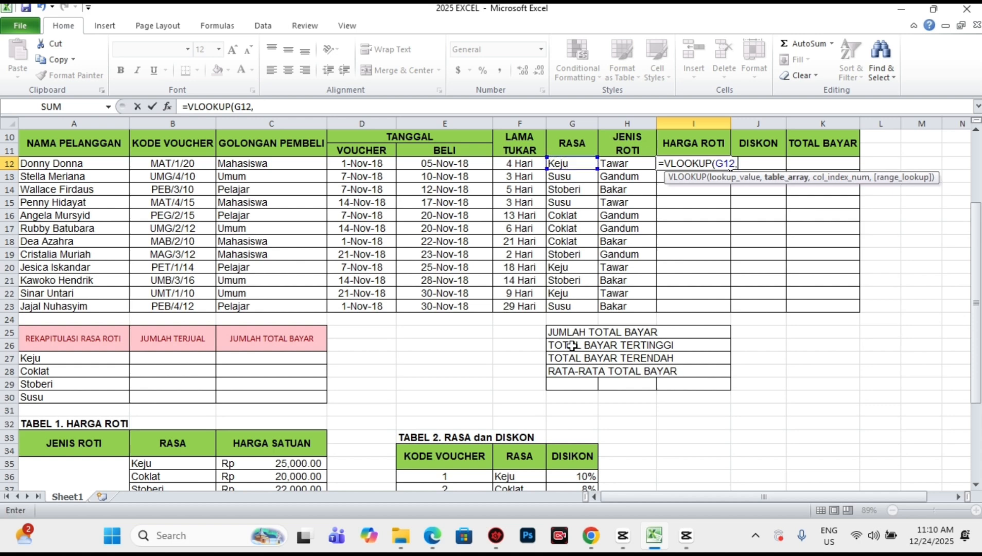
click(642, 166)
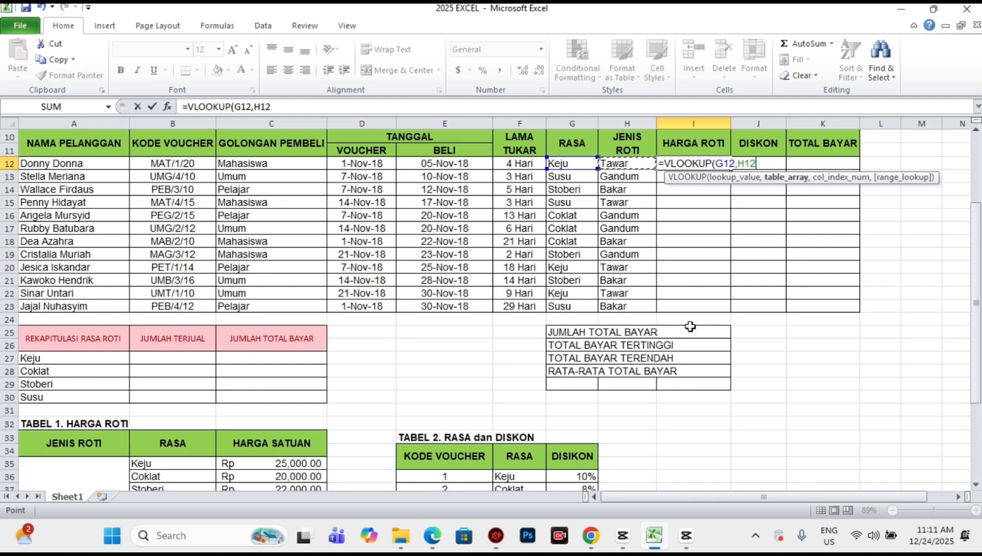
key(BackSpace)
key(BackSpace)
key(BackSpace)
- Add an IF as the table array that returns tblt when the bread type in H12 equals "Tawar"
text(if)
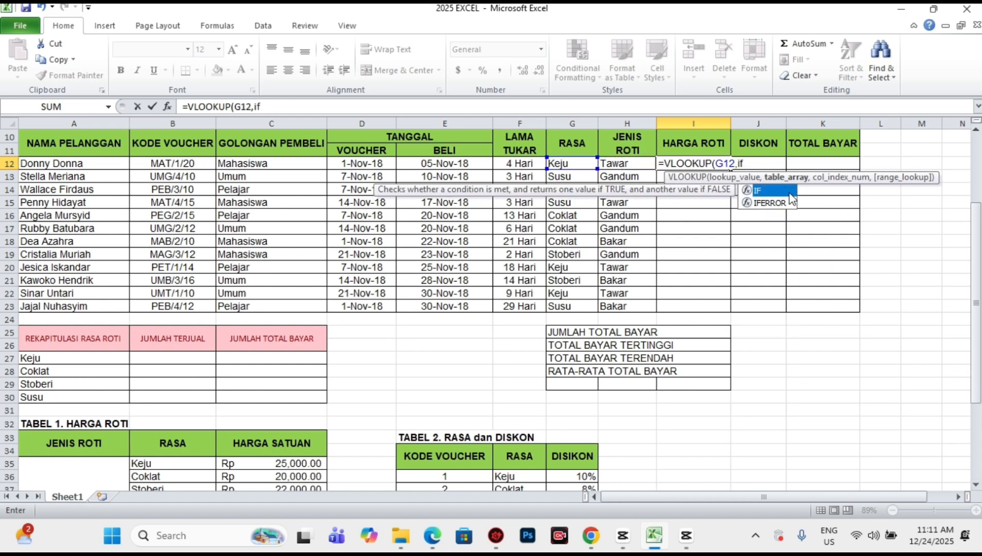
key(Tab)
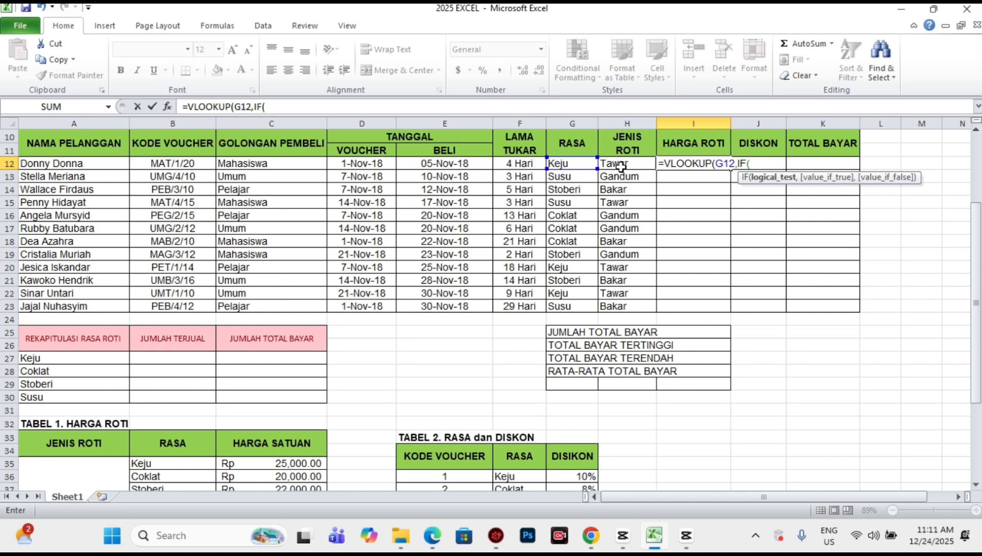
click(620, 163)
text(=)
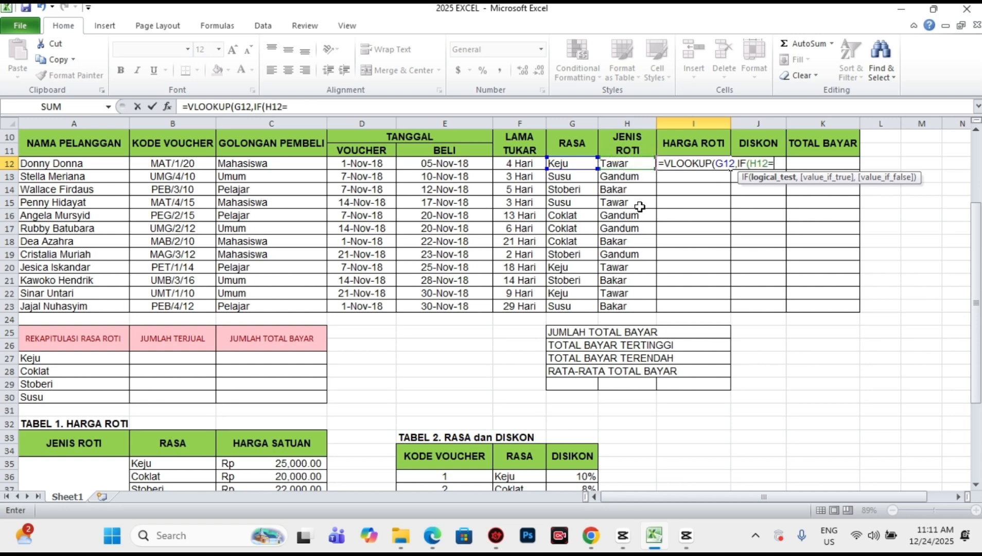
text("Tawar)
text(",)
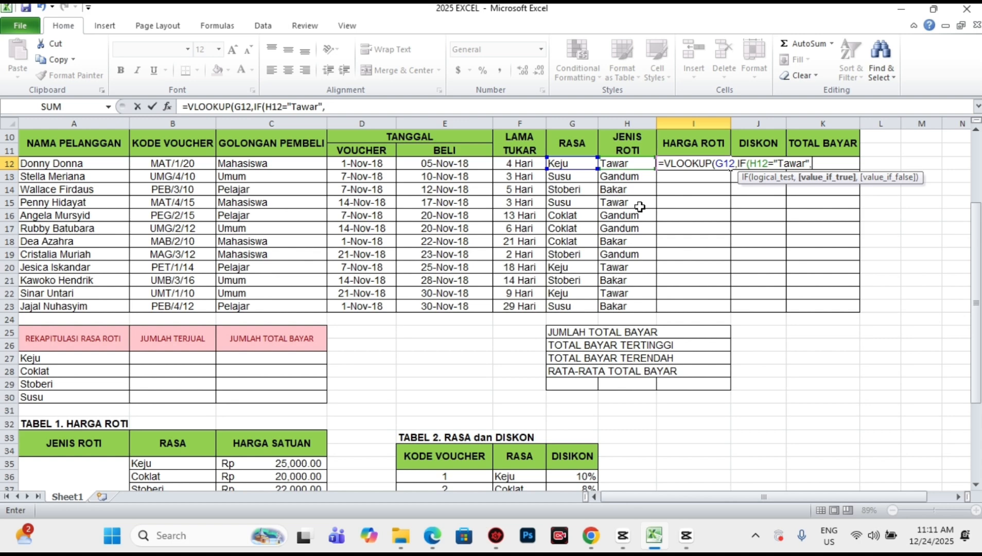
text(t)
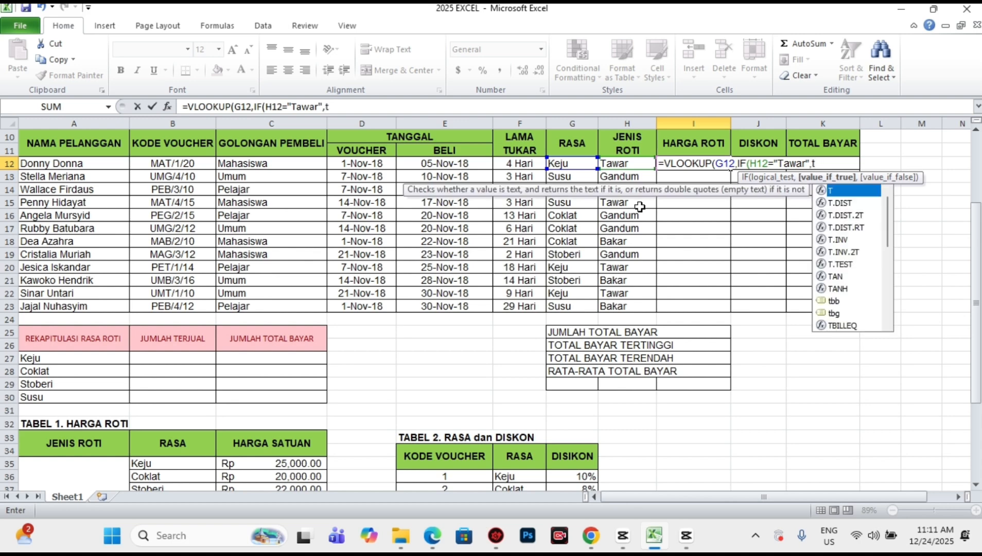
text(b)
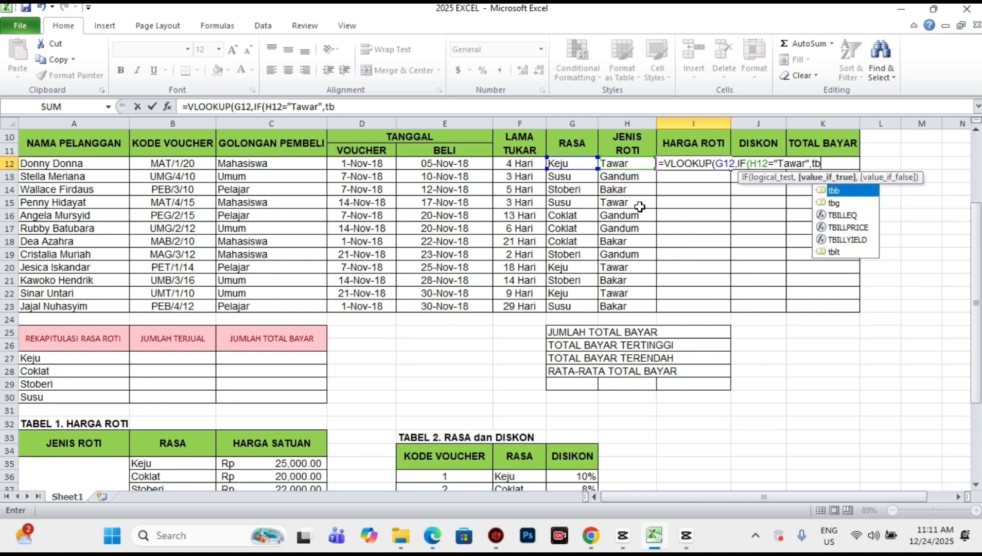
double_click(839, 252)
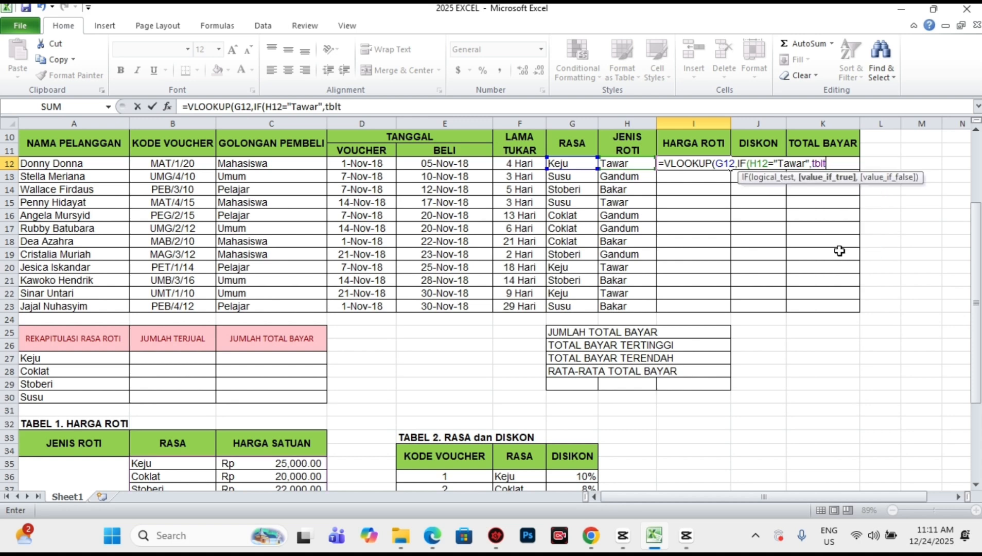
text(,)
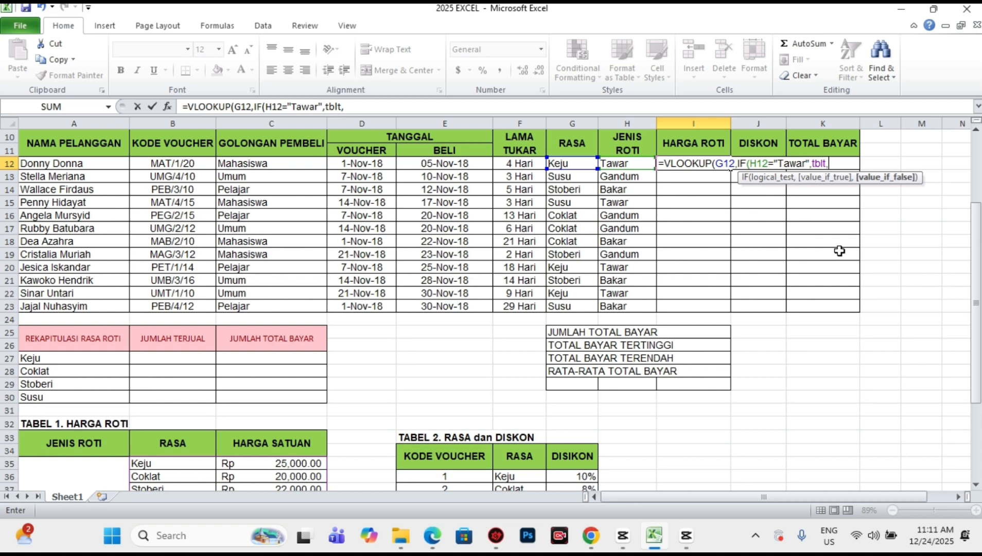
- Nest a second IF that returns tbg when H12 equals "Gandum" and tbb otherwise
text(if)
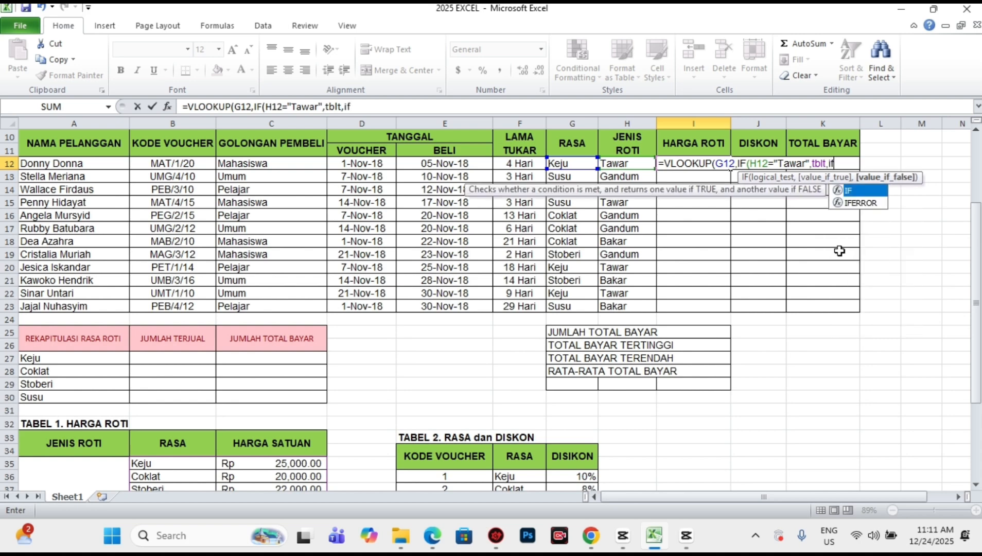
double_click(855, 191)
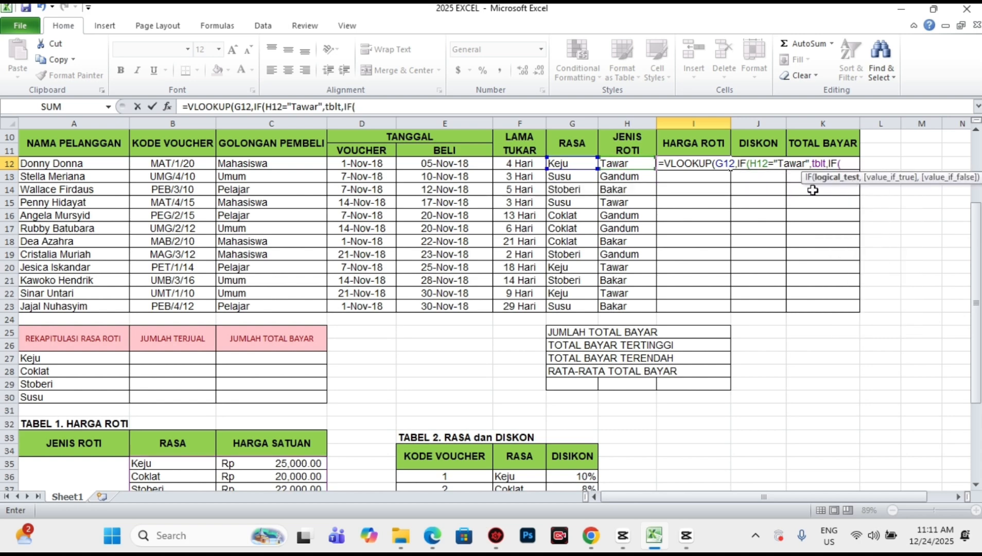
click(632, 166)
text(="Gandum)
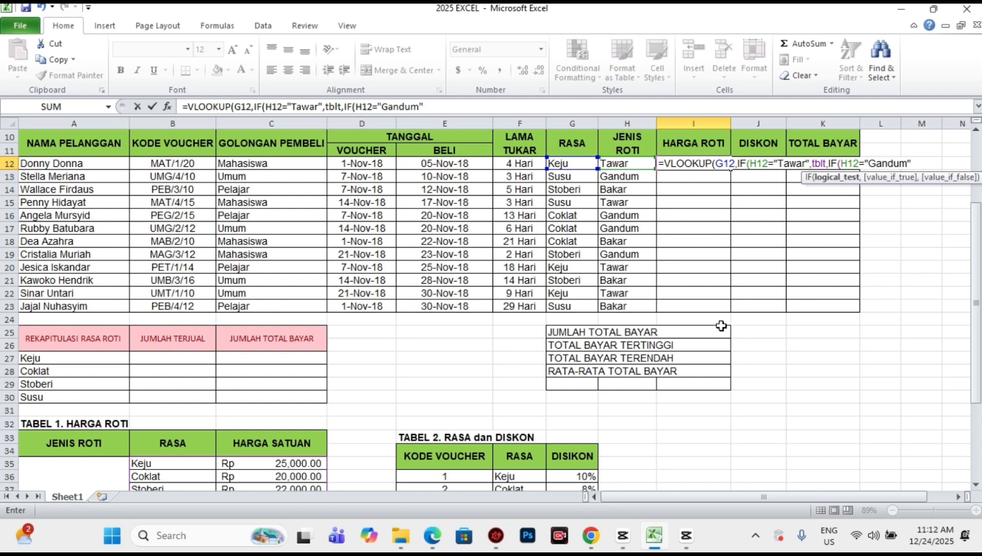
text(,tb)
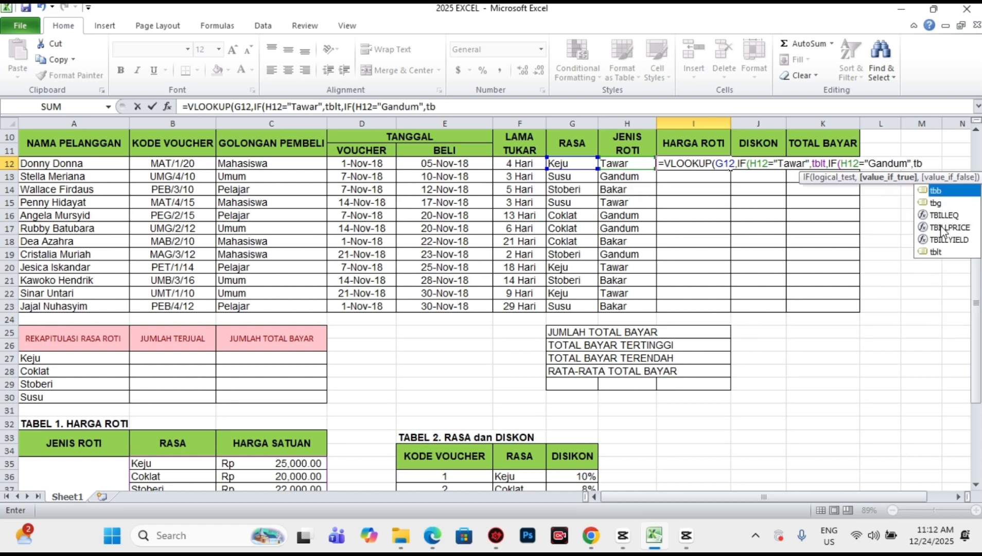
double_click(937, 203)
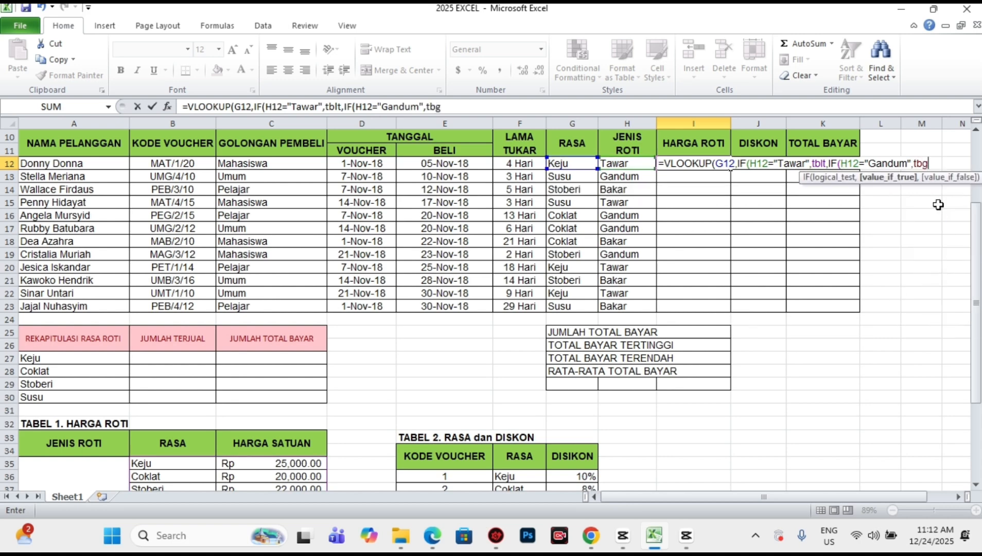
text(,)
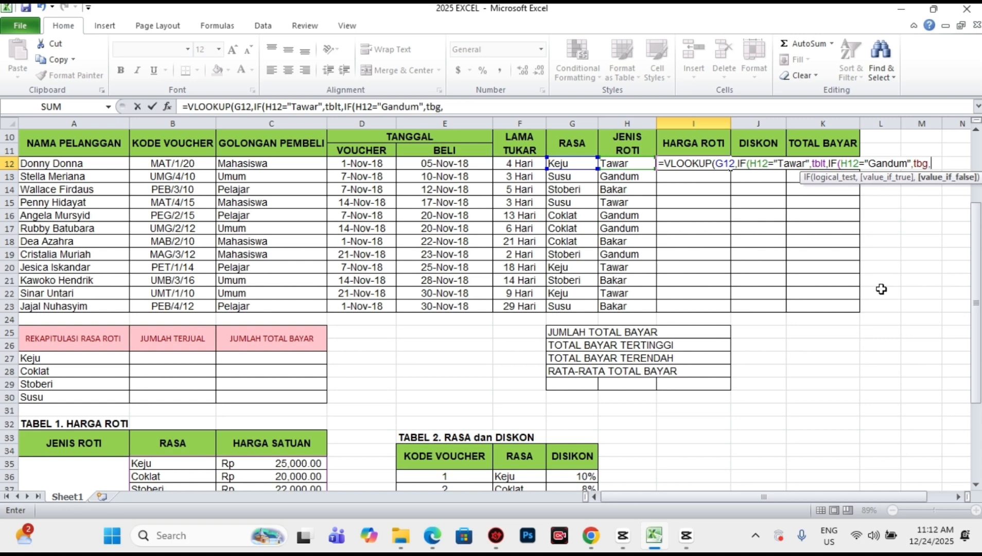
text(tb)
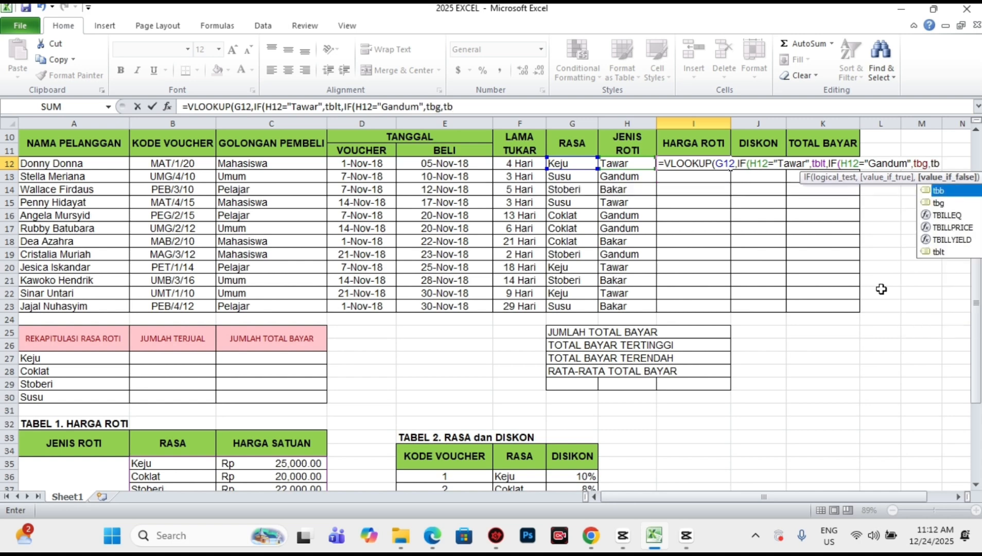
double_click(939, 191)
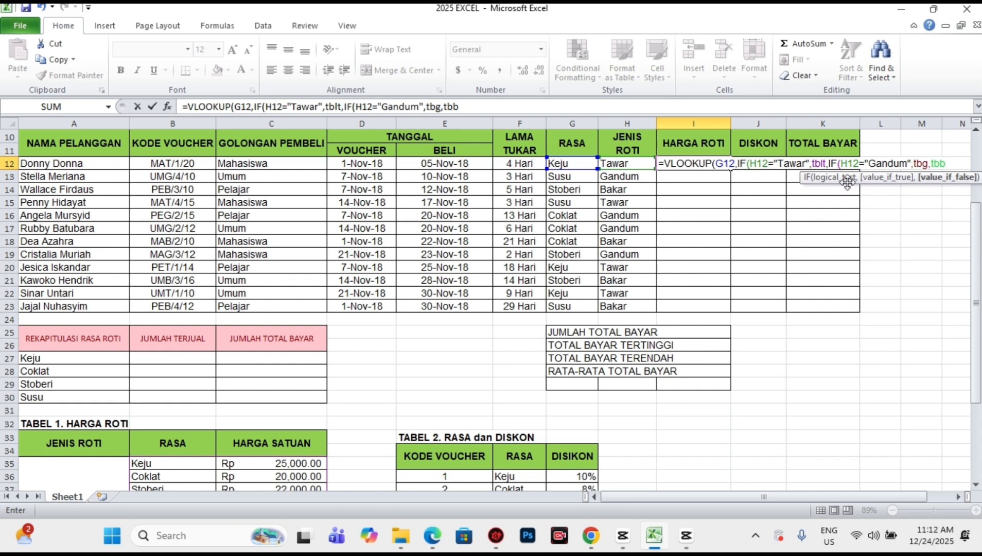
- Close both IFs and complete the I12 VLOOKUP with column index 2 and exact match (FALSE)
text())
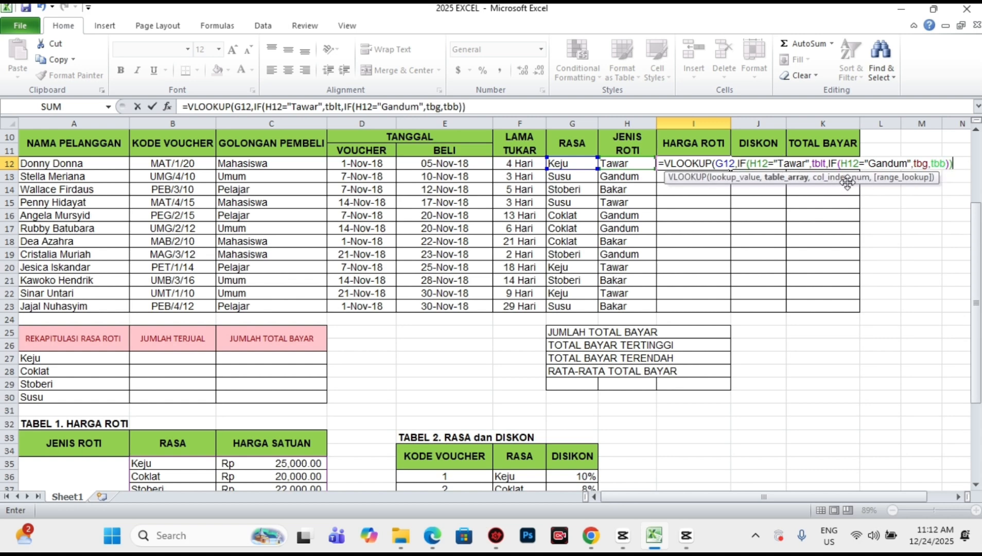
text(,)
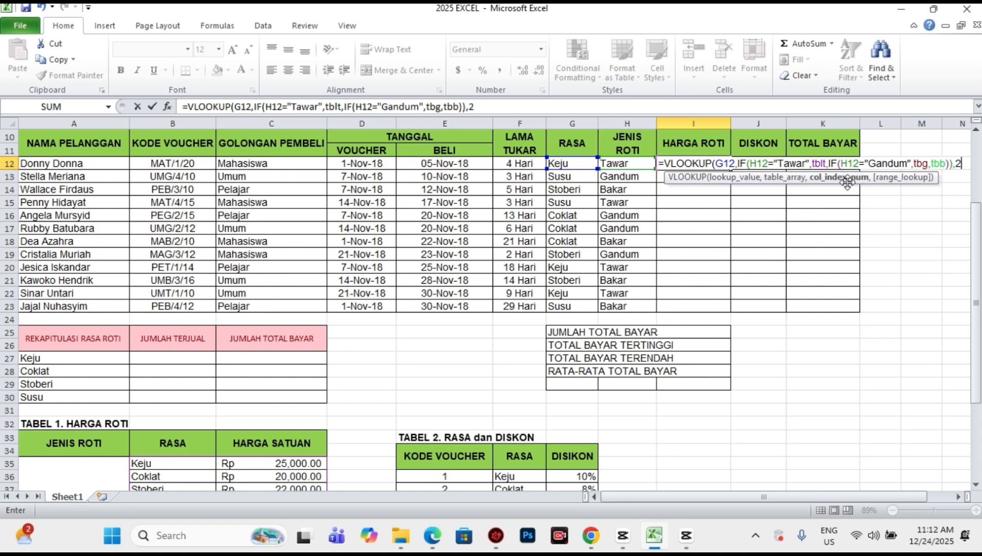
text(2,)
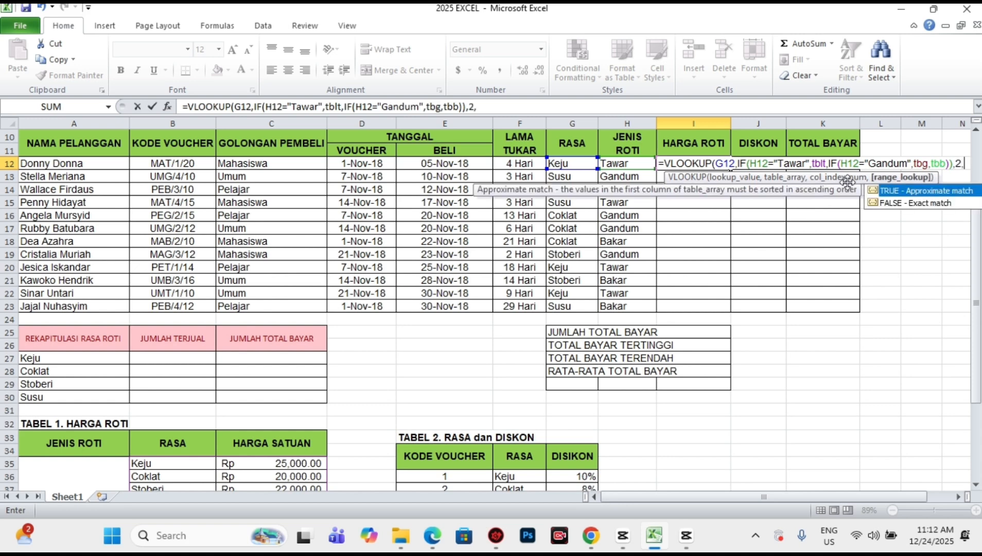
double_click(908, 203)
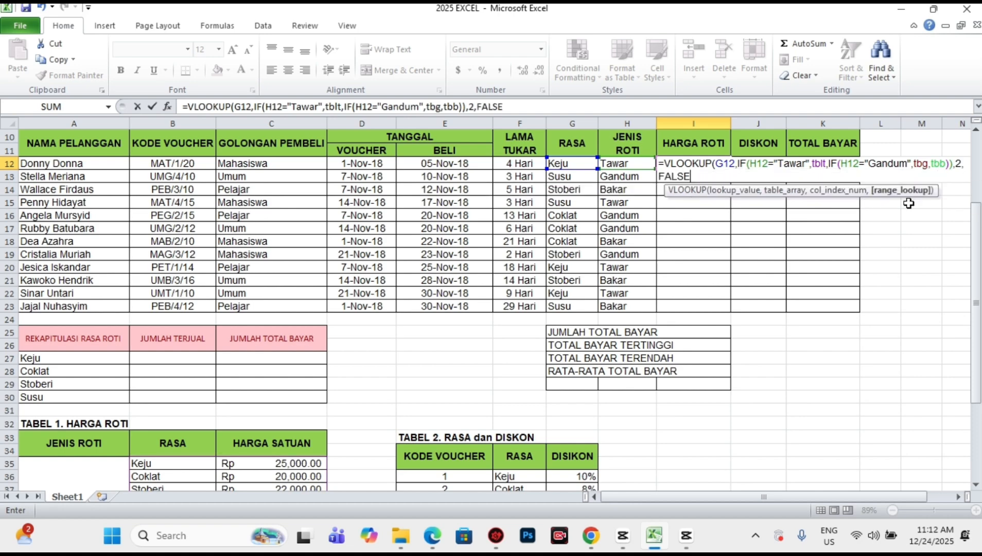
key(Return)
key(Return)
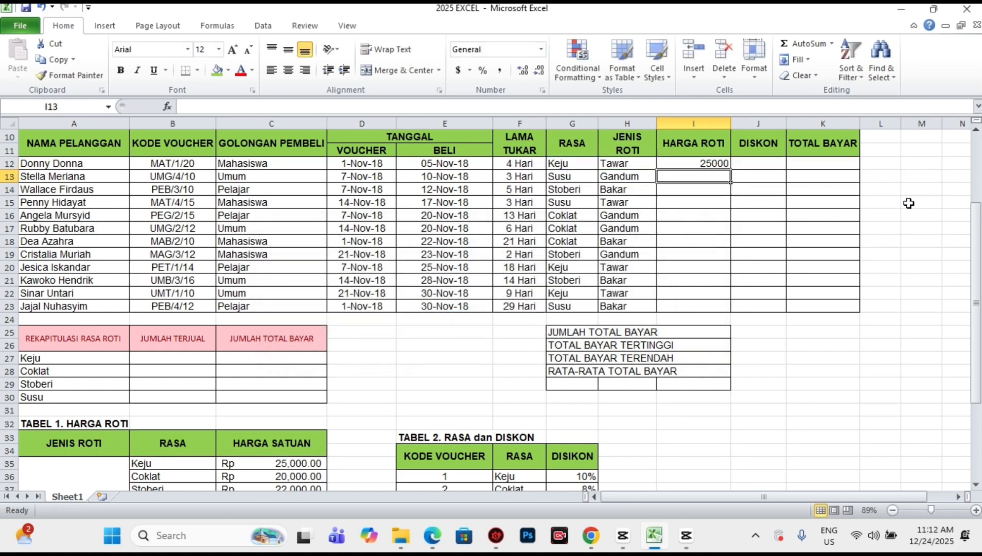
- Copy the HARGA ROTI formula from I12 down through I23
click(711, 163)
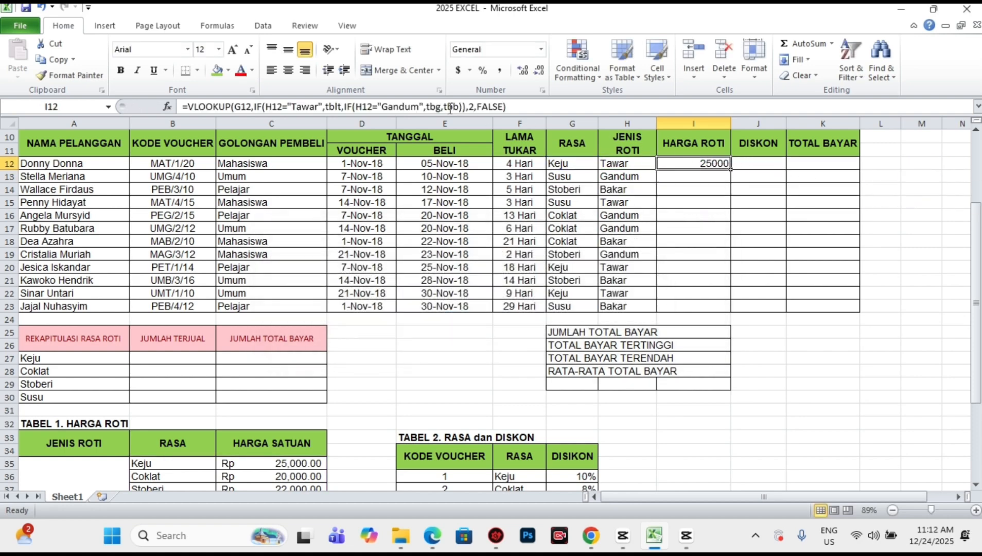
scroll(350, 411, up, 3)
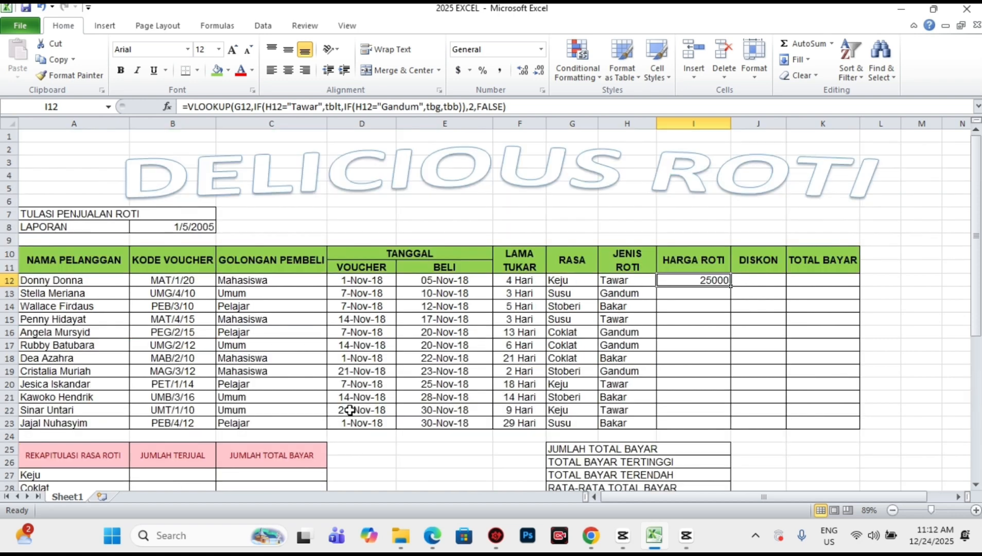
drag(976, 282, 976, 426)
drag(155, 335, 275, 372)
click(710, 179)
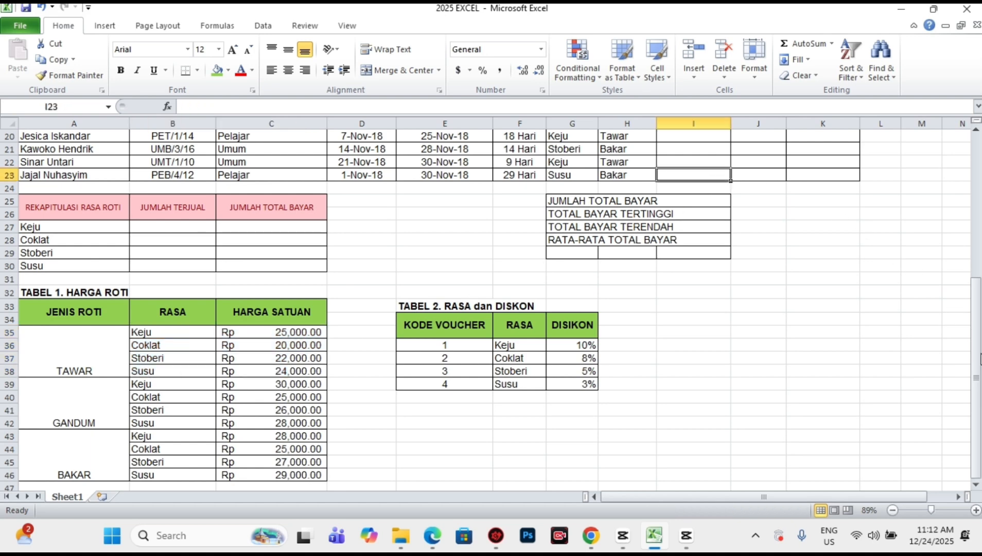
drag(981, 359, 978, 288)
click(685, 163)
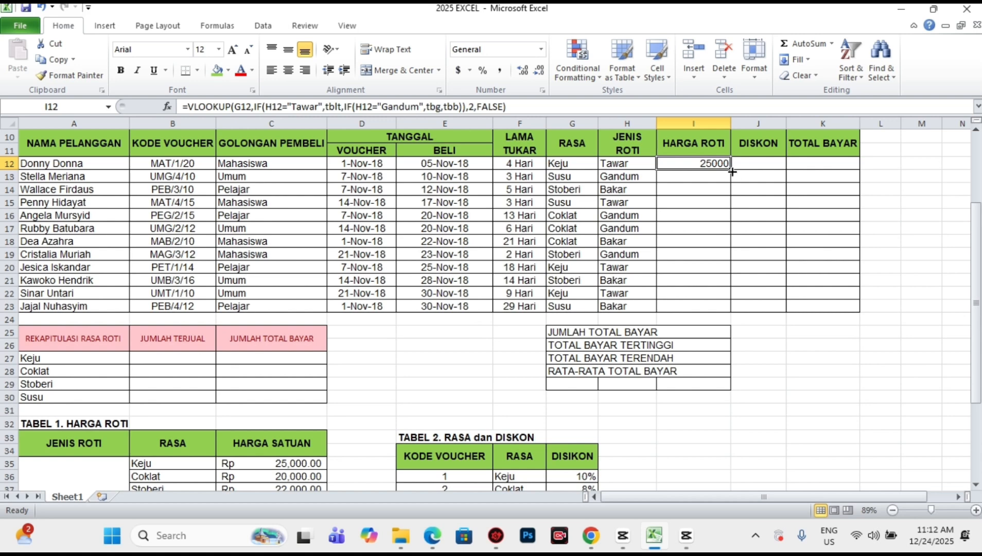
drag(731, 172, 731, 311)
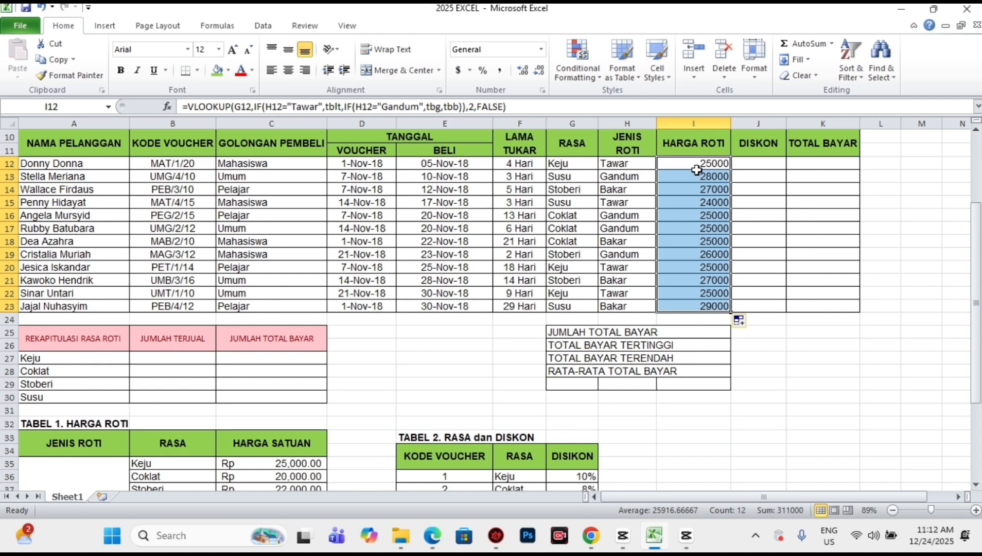
- Format the HARGA ROTI prices in I12:I23 with a thousands separator and no decimal places
click(494, 72)
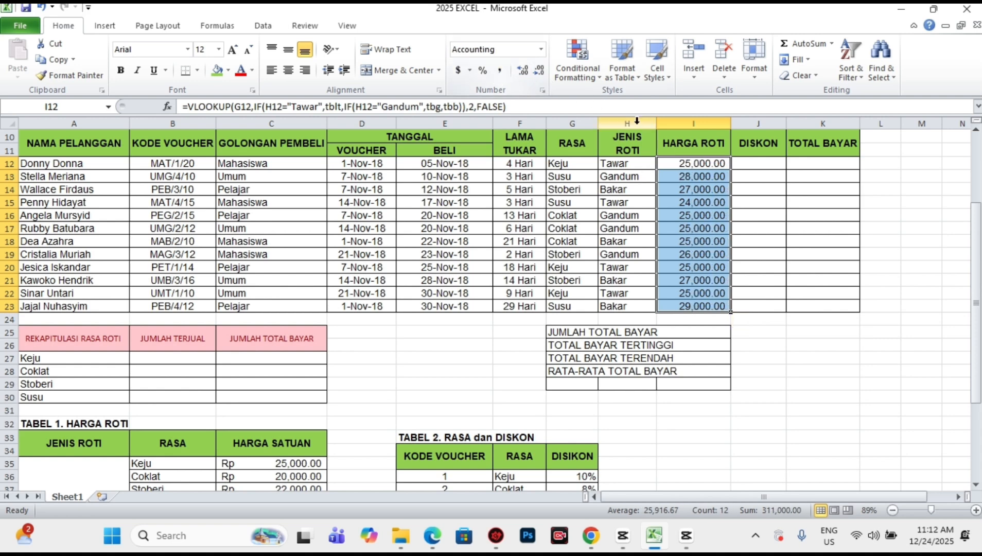
click(539, 70)
click(539, 73)
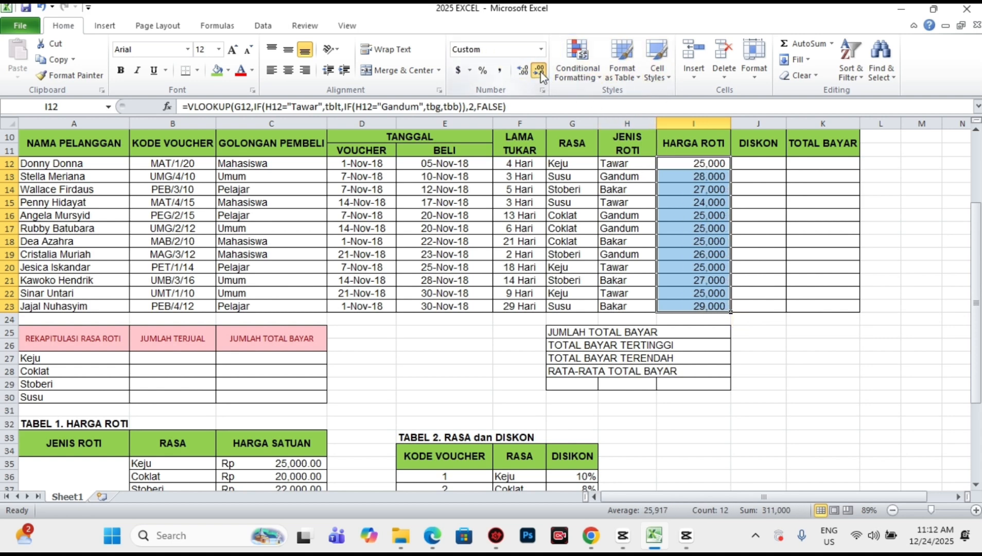
- Compare the HARGA ROTI results with the TABEL 1 unit prices for each bread type and flavour
drag(979, 253, 967, 360)
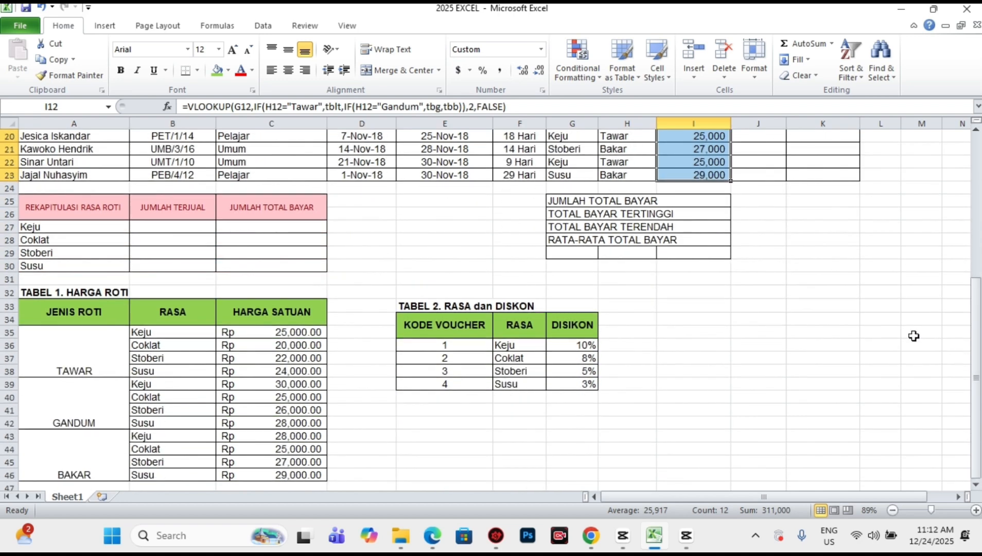
click(278, 330)
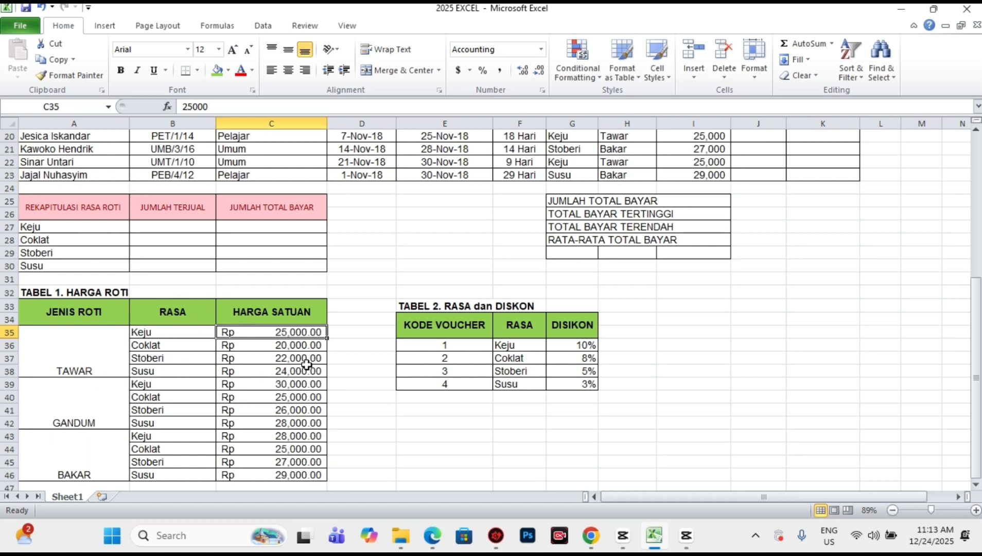
drag(977, 361, 979, 268)
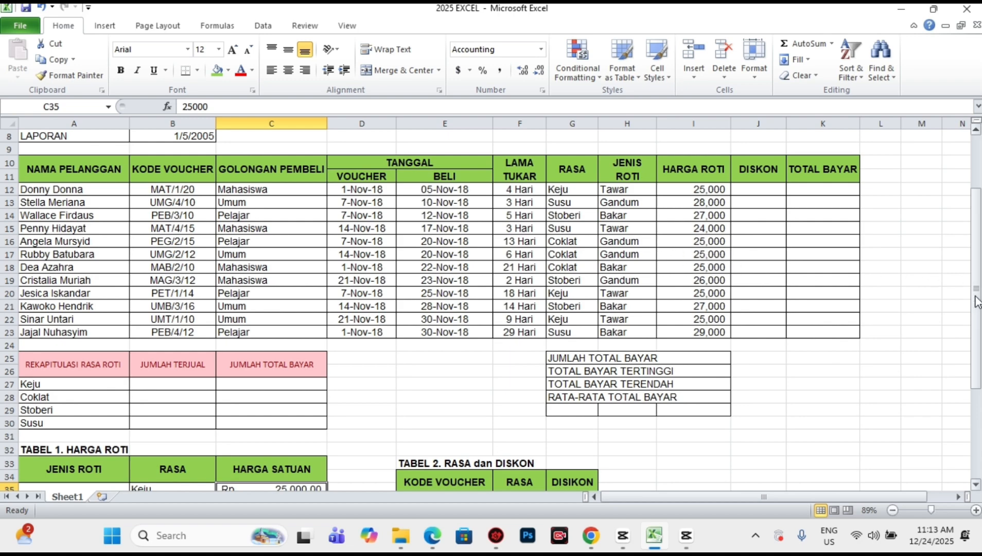
scroll(978, 314, down, 4)
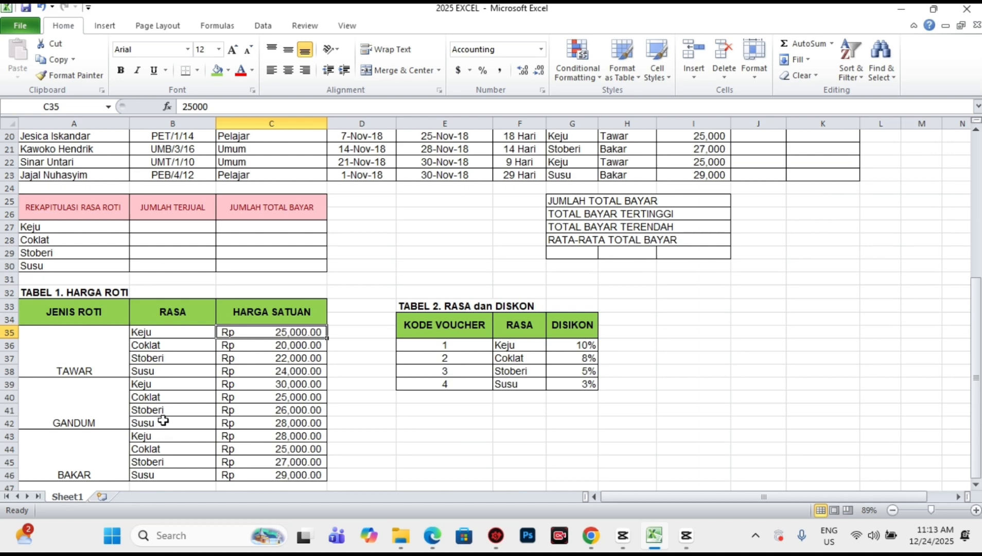
click(176, 397)
drag(176, 396, 217, 394)
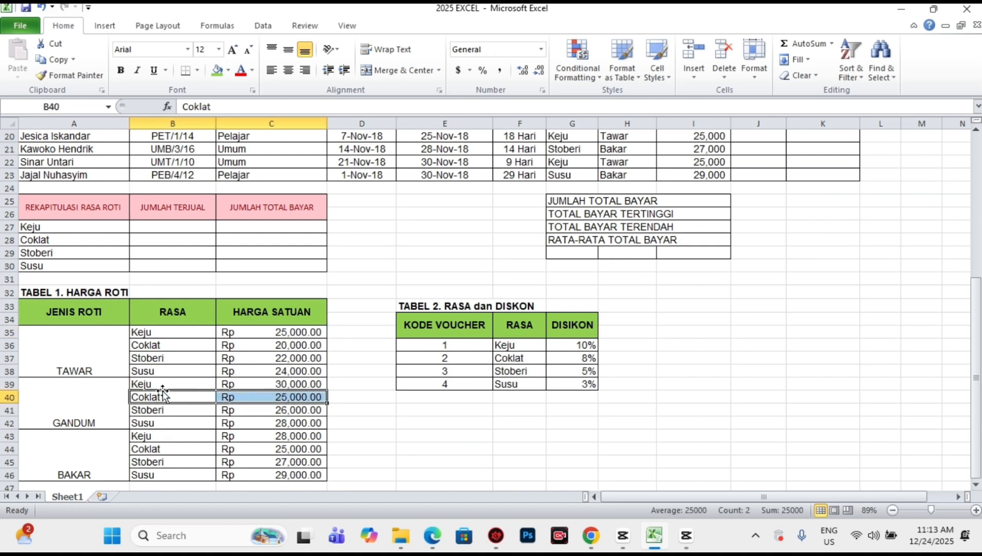
click(89, 416)
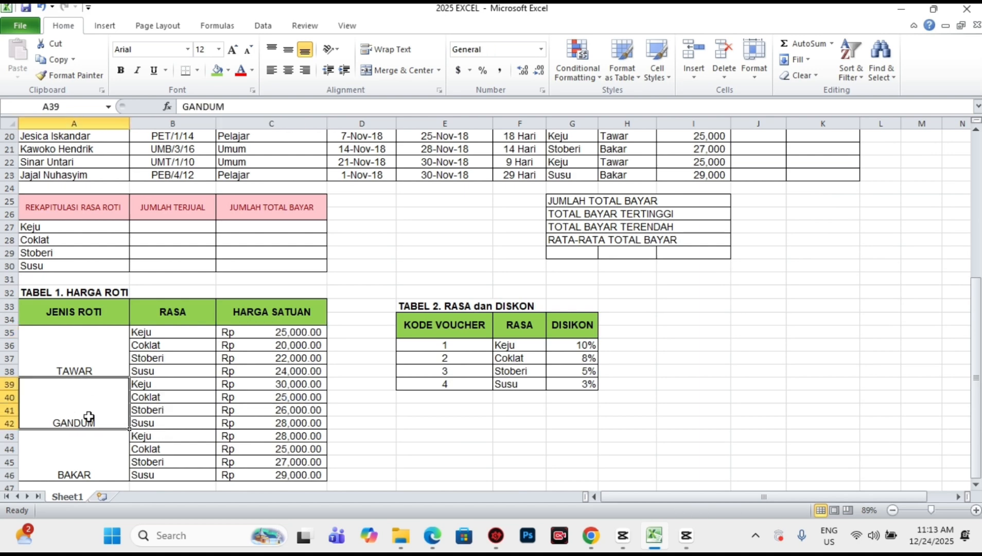
click(144, 399)
click(75, 418)
click(274, 397)
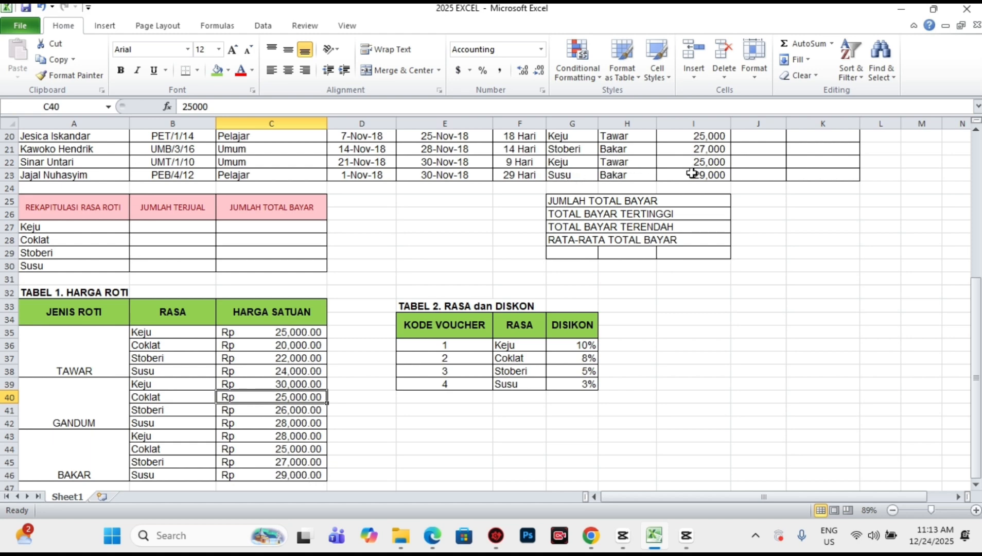
click(105, 474)
click(139, 472)
click(286, 479)
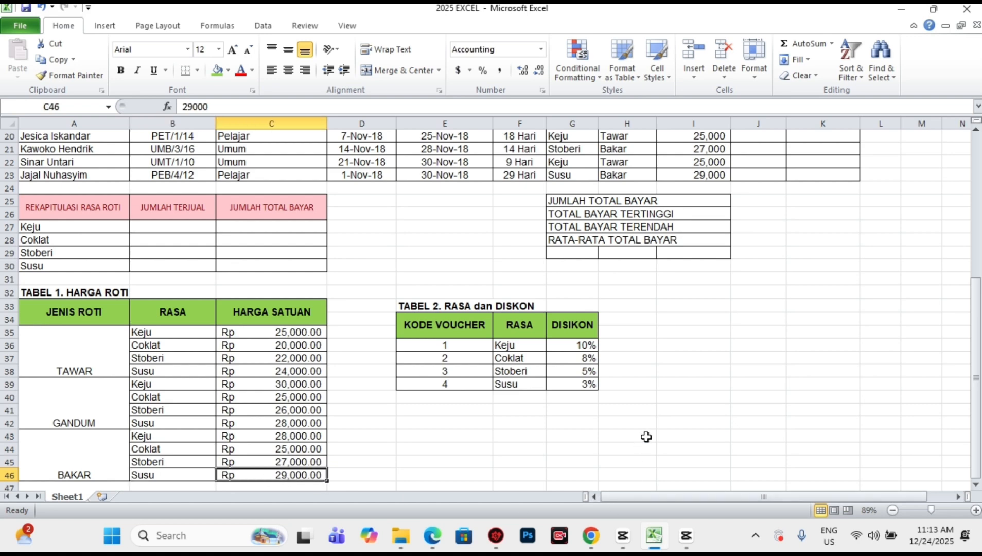
drag(978, 359, 977, 227)
click(713, 253)
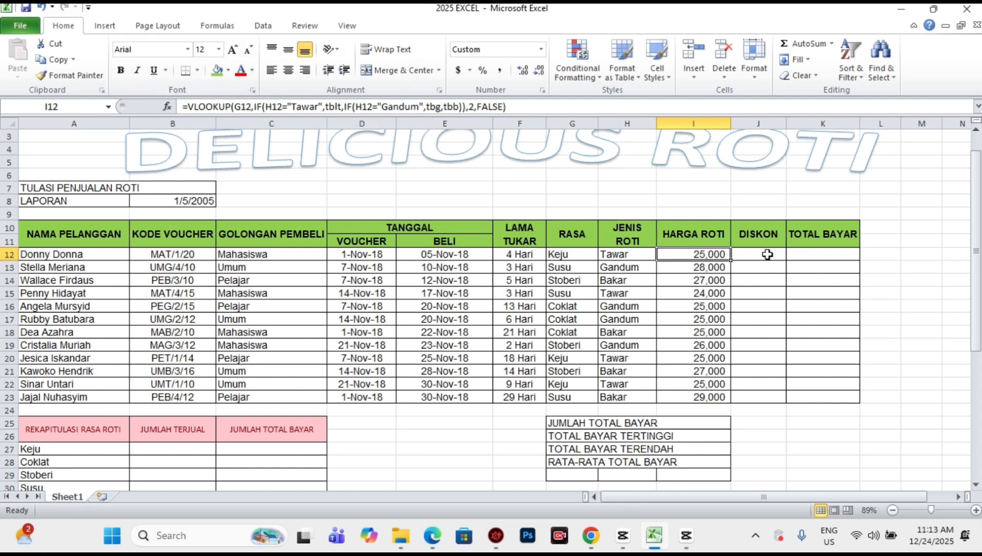
- Copy the RASA formula text from G12, without its equals sign, into the first DISKON cell, J12
click(767, 255)
drag(978, 219, 978, 348)
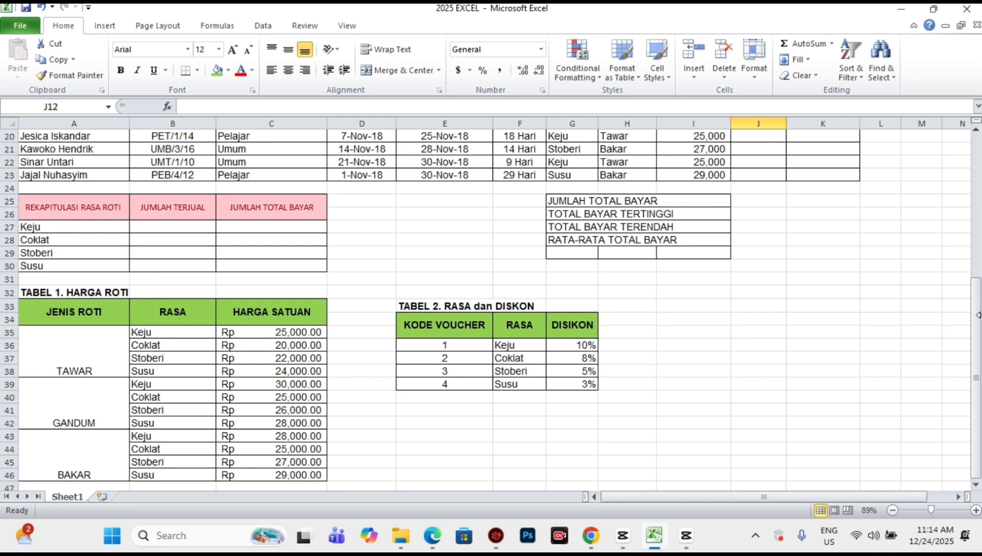
drag(978, 315, 977, 284)
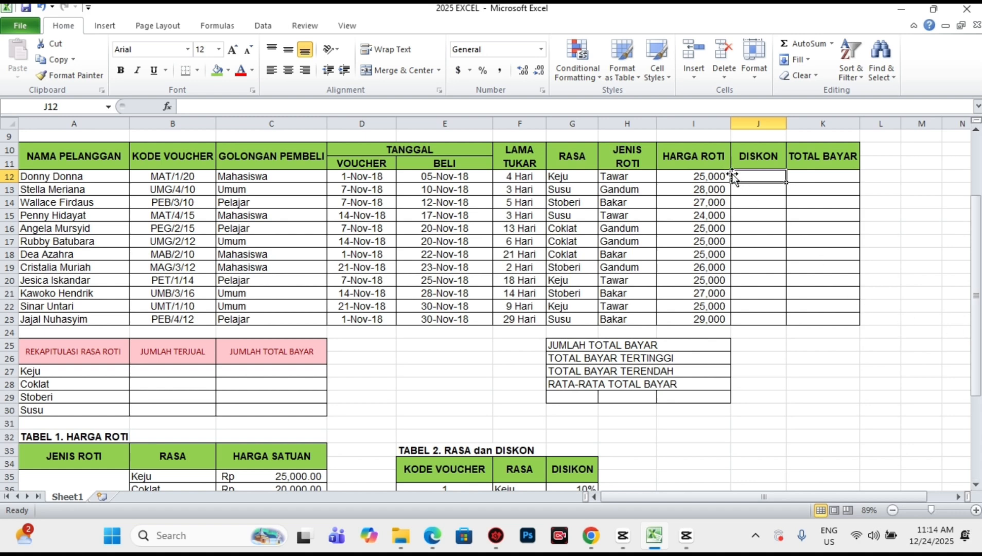
click(563, 177)
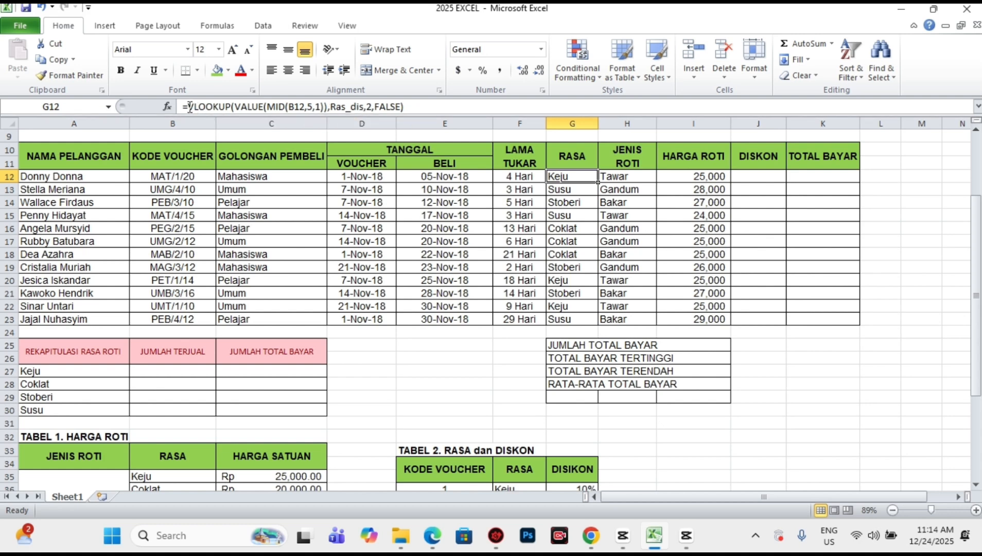
drag(189, 106, 404, 107)
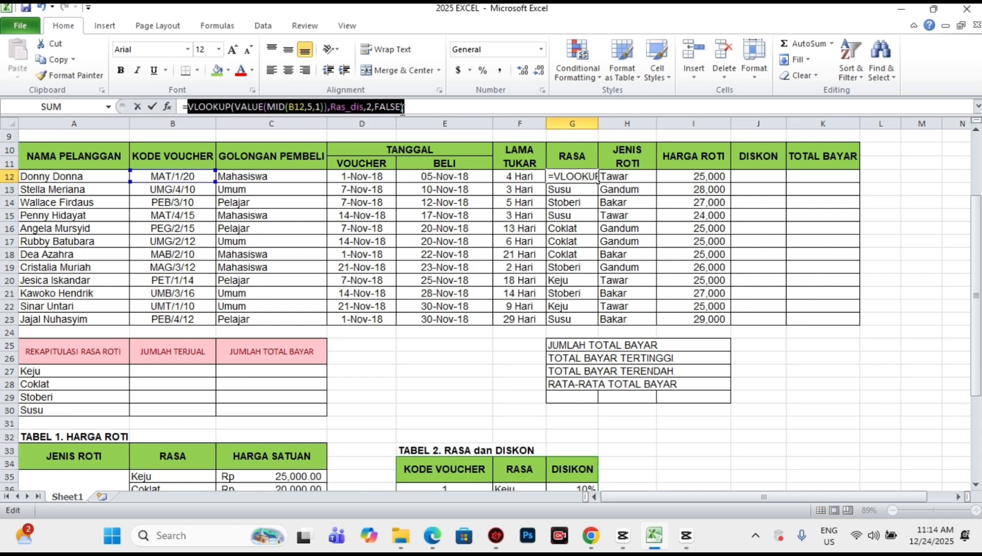
click(63, 64)
key(Return)
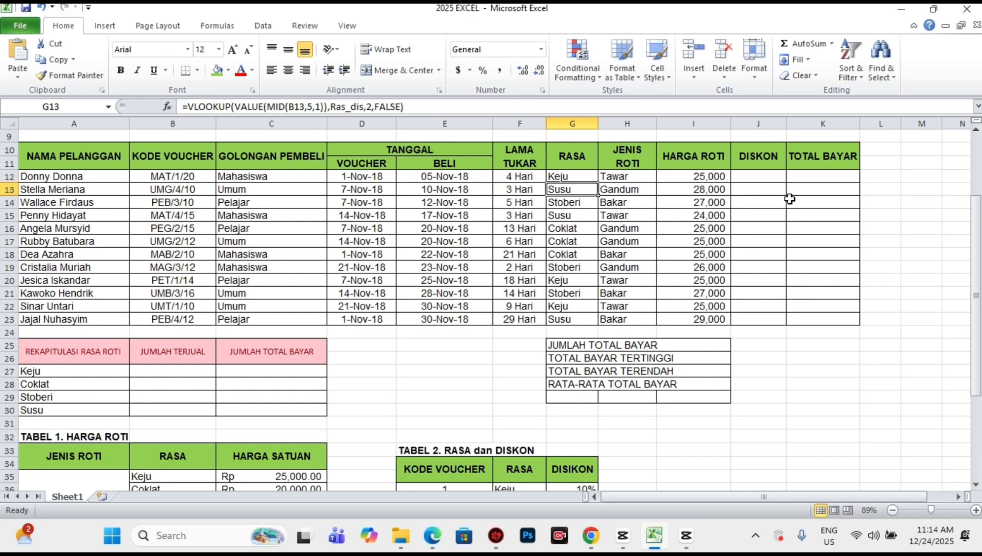
click(765, 176)
click(17, 51)
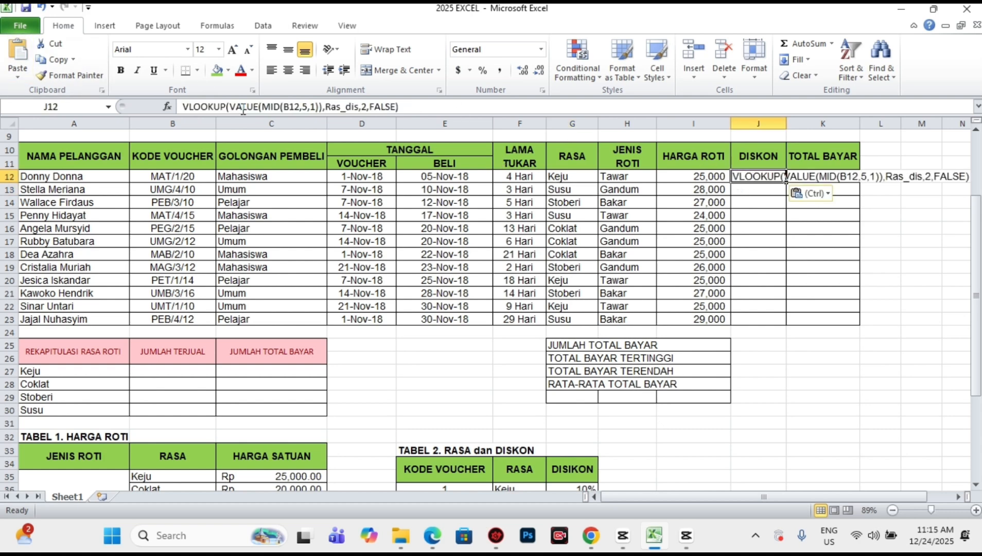
- Turn the text in J12 into a working formula with a leading equals sign and change its column index to 3
click(183, 106)
text(=)
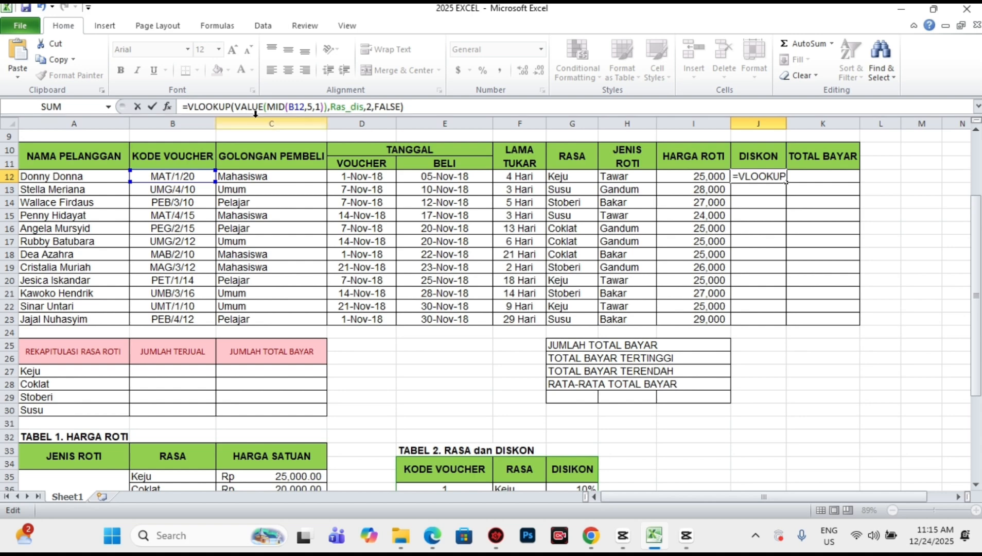
click(372, 107)
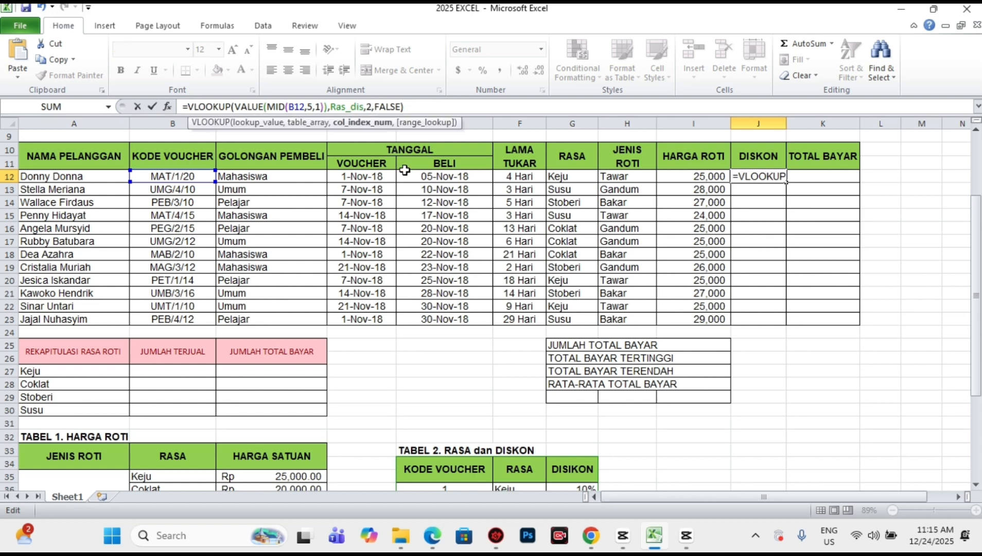
key(BackSpace)
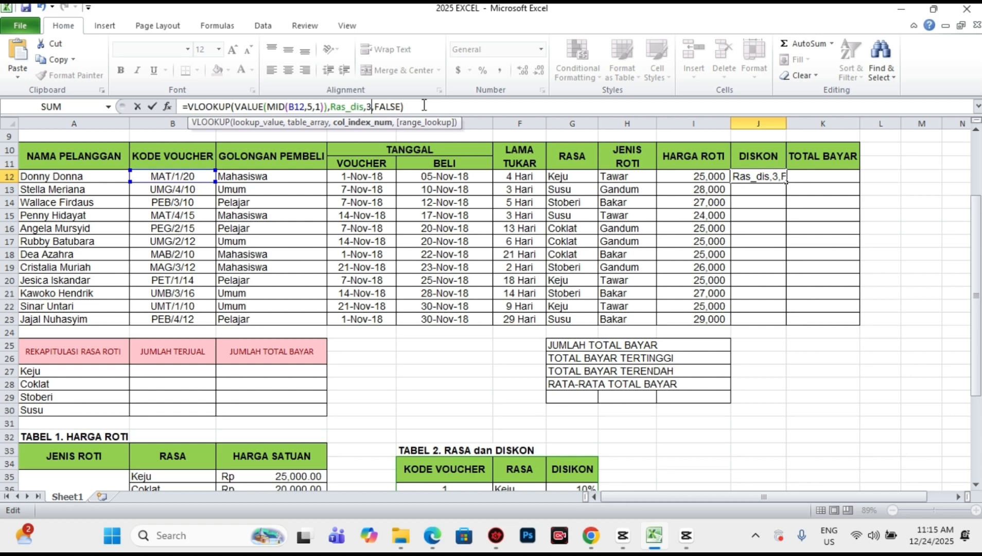
key(Return)
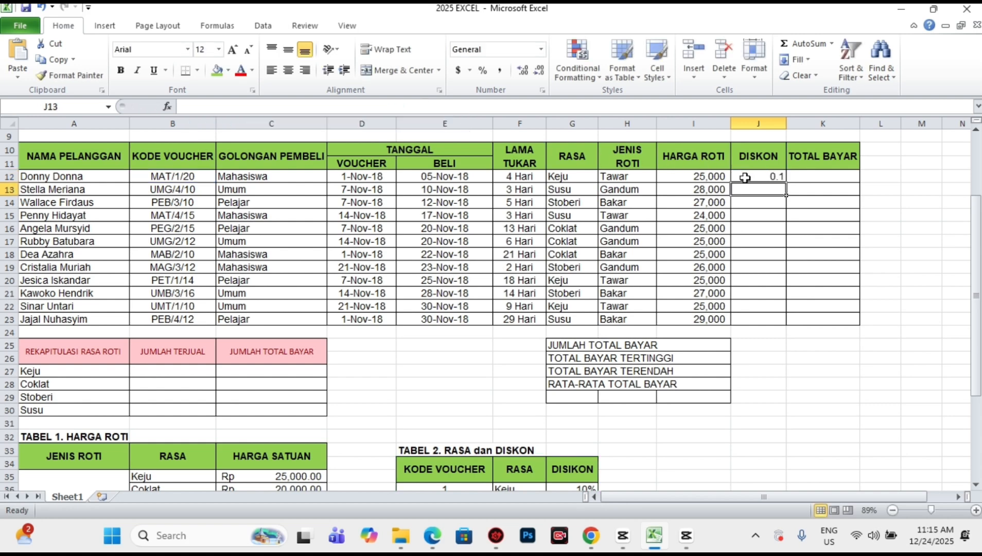
- Format the discount in J12 as a percentage and copy it down through J23
click(775, 179)
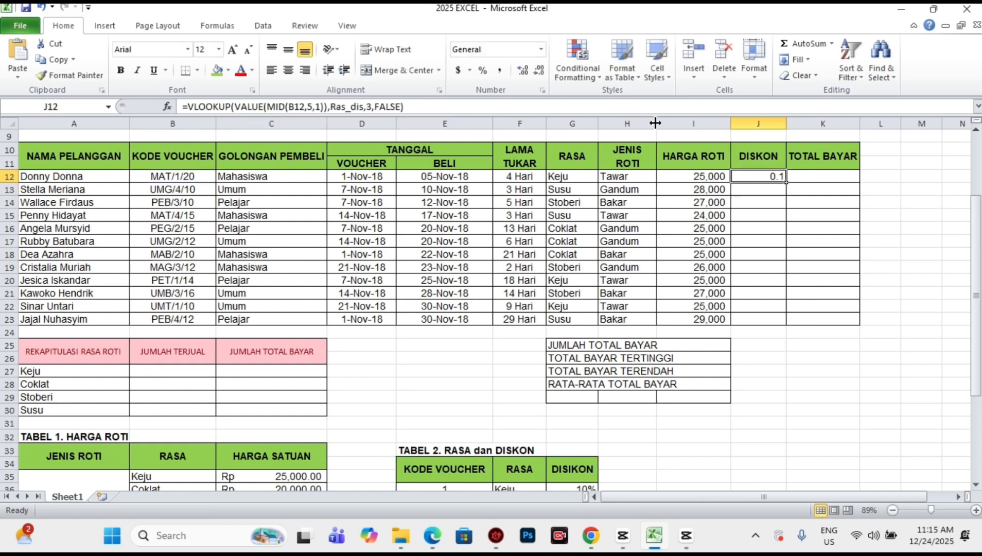
click(483, 70)
drag(786, 182, 785, 322)
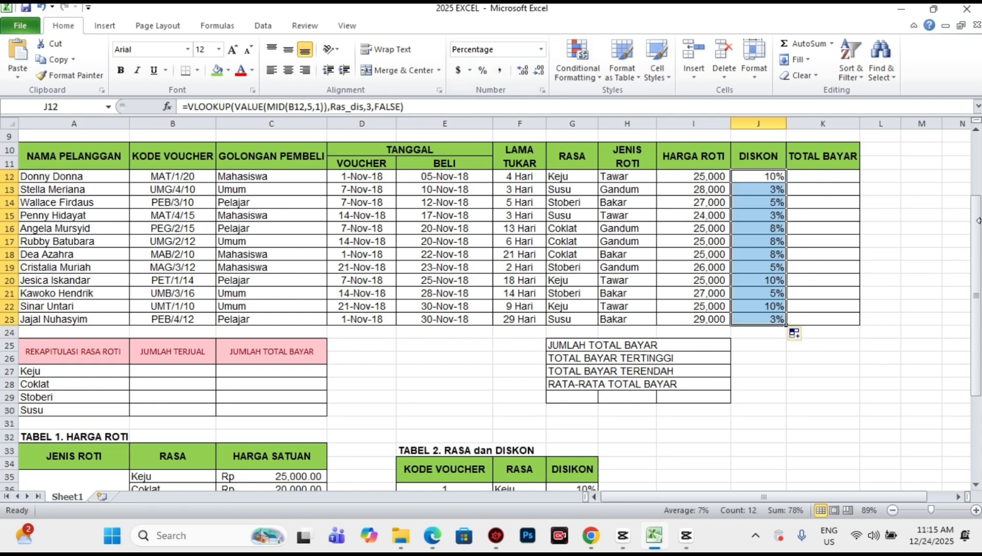
- Centre the DISKON percentages in J12:J23 horizontally
drag(978, 221, 978, 259)
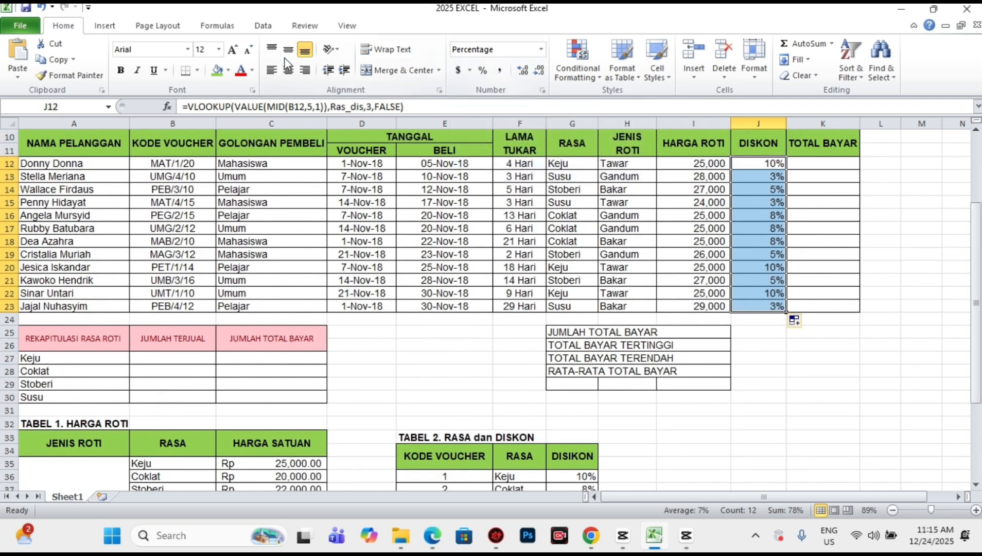
click(289, 71)
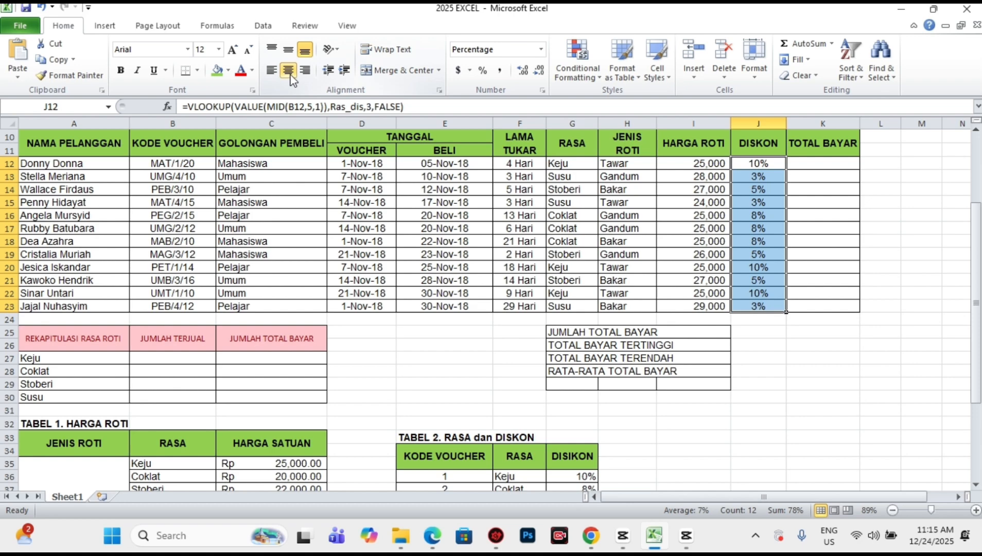
- Examine the LAMA TUKAR, HARGA ROTI and DISKON cells in row 12 that feed the TOTAL BAYAR calculation
scroll(702, 207, up, 2)
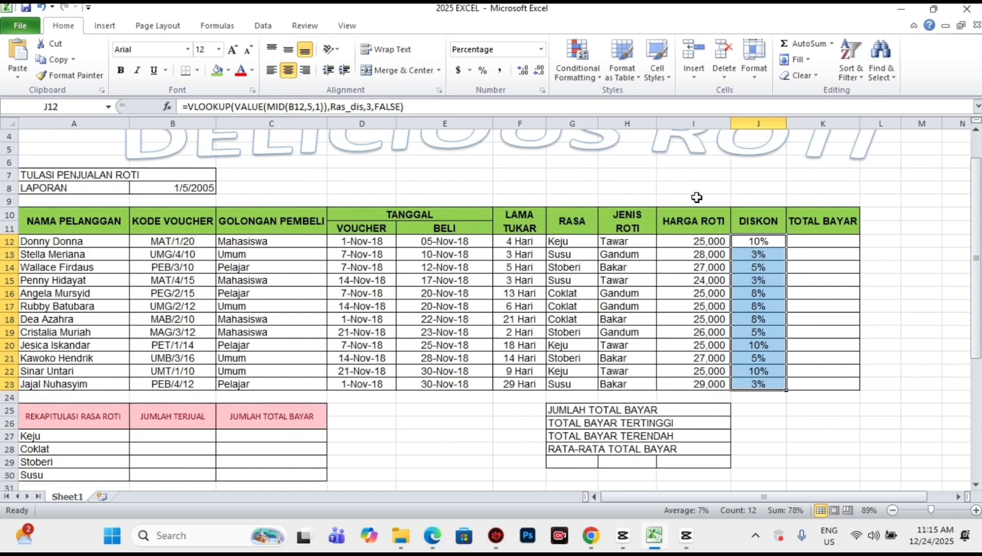
mouse_move(975, 258)
mouse_down()
mouse_move(975, 377)
mouse_move(976, 236)
mouse_move(976, 273)
mouse_up()
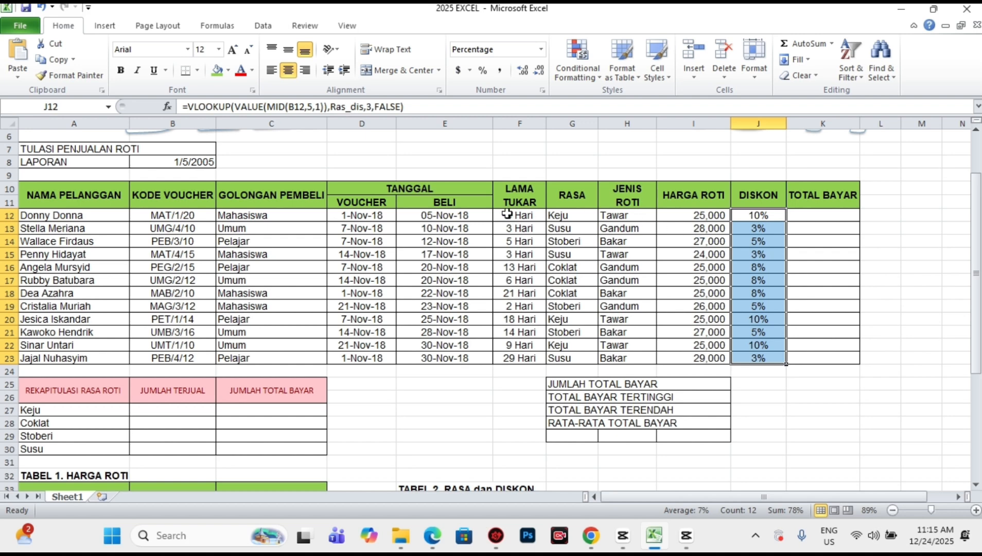
click(677, 219)
click(521, 212)
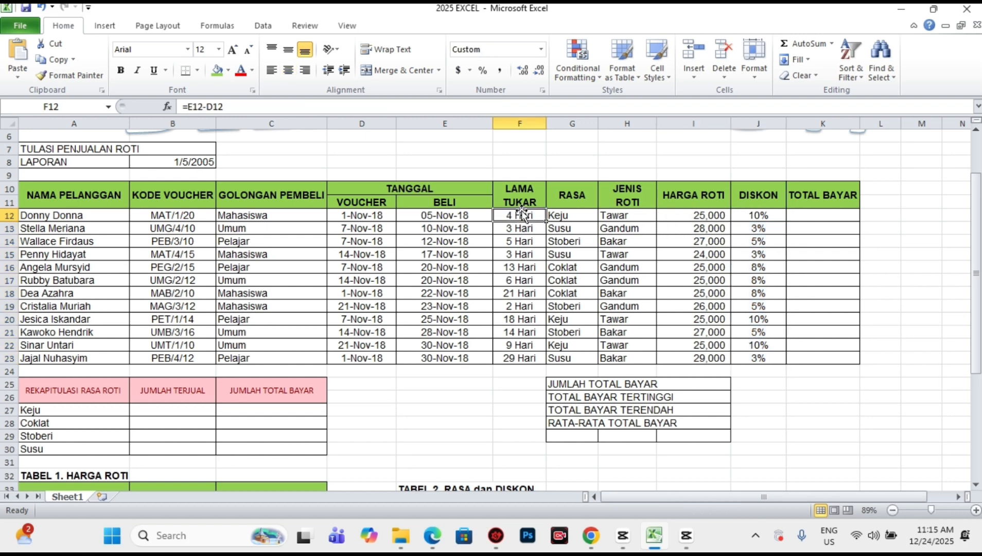
click(748, 216)
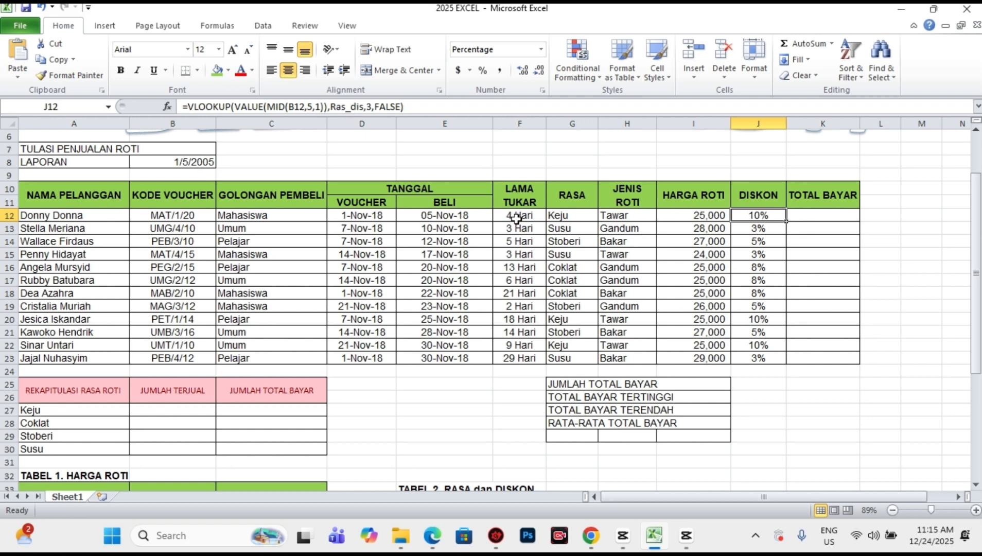
click(813, 216)
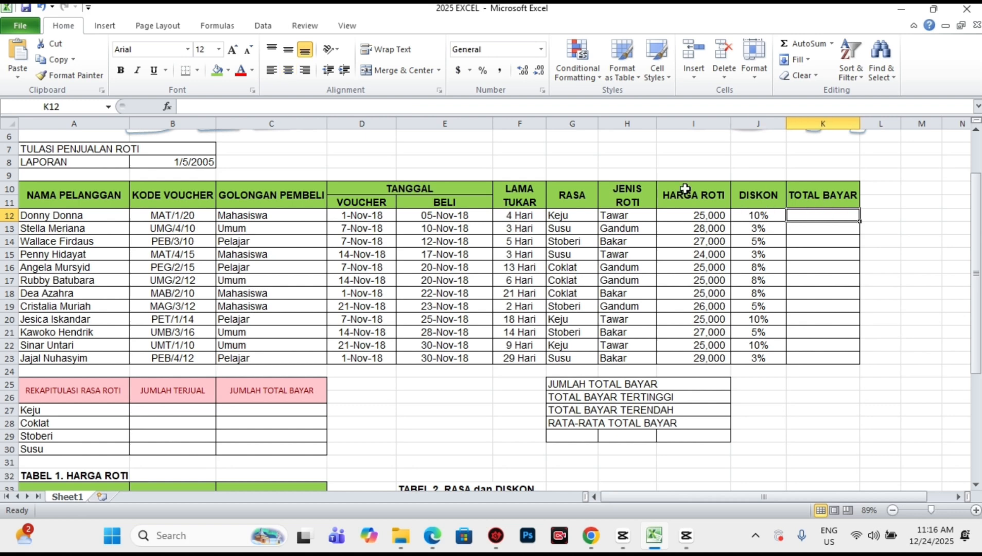
click(515, 215)
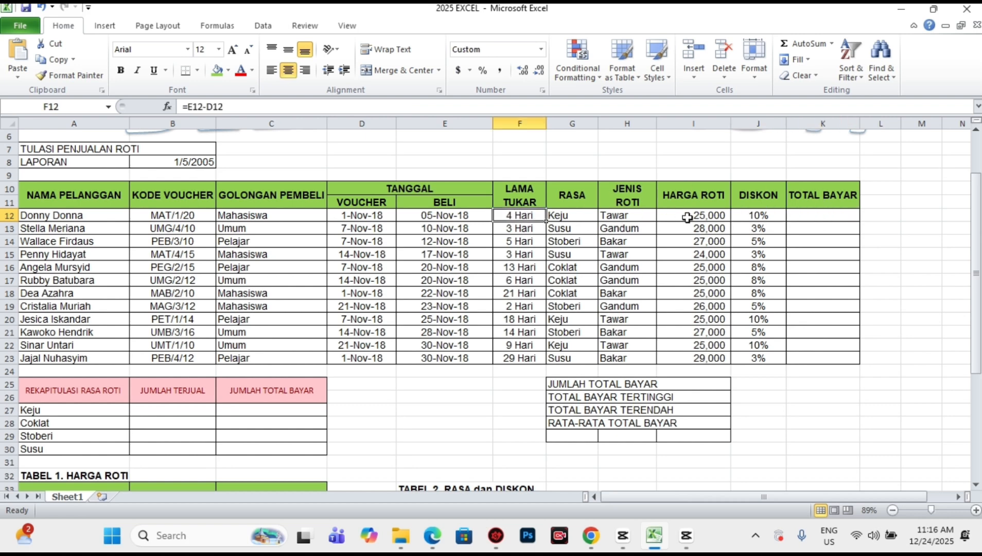
click(687, 216)
- Enter a formula in the first TOTAL BAYAR cell, K12, multiplying LAMA TUKAR by HARGA ROTI: =F12*I12
click(829, 213)
text(=)
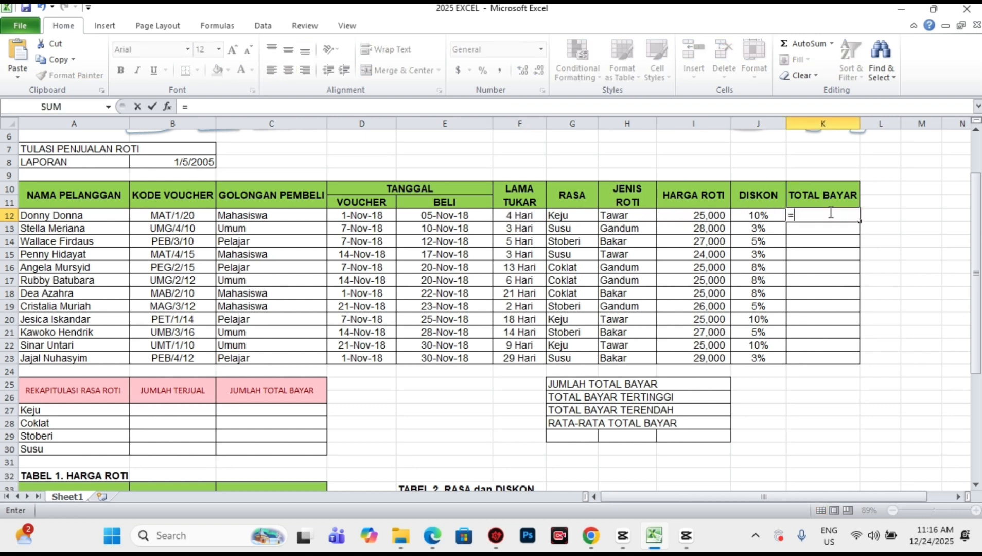
click(519, 216)
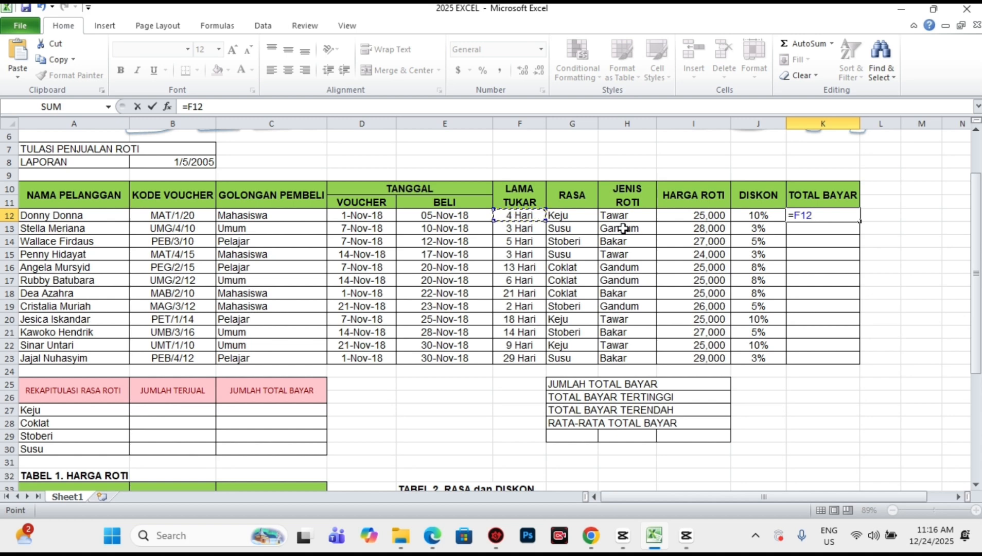
text(*)
click(723, 217)
key(Return)
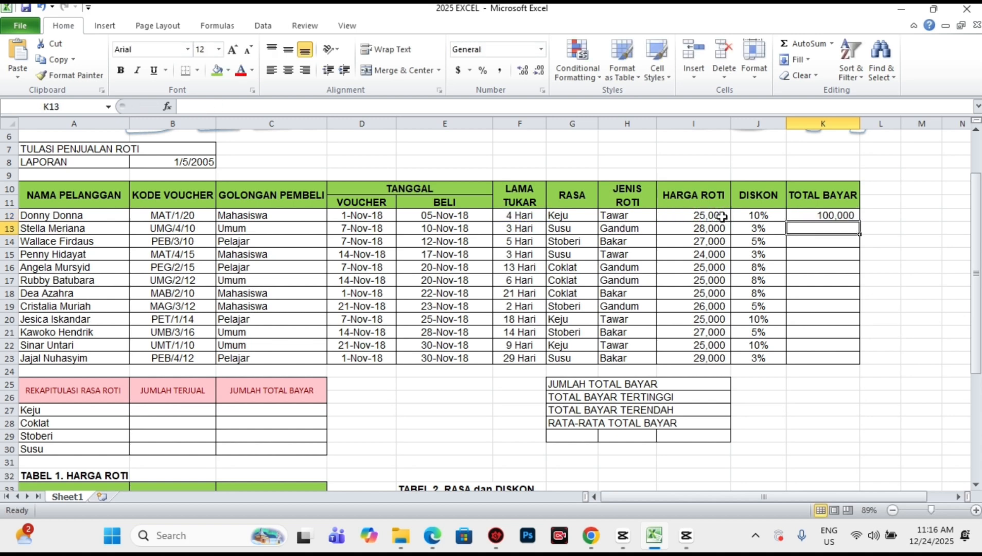
- Extend the K12 formula to subtract the discount, =F12*I12-J12*I12, and copy it down through K23
click(832, 213)
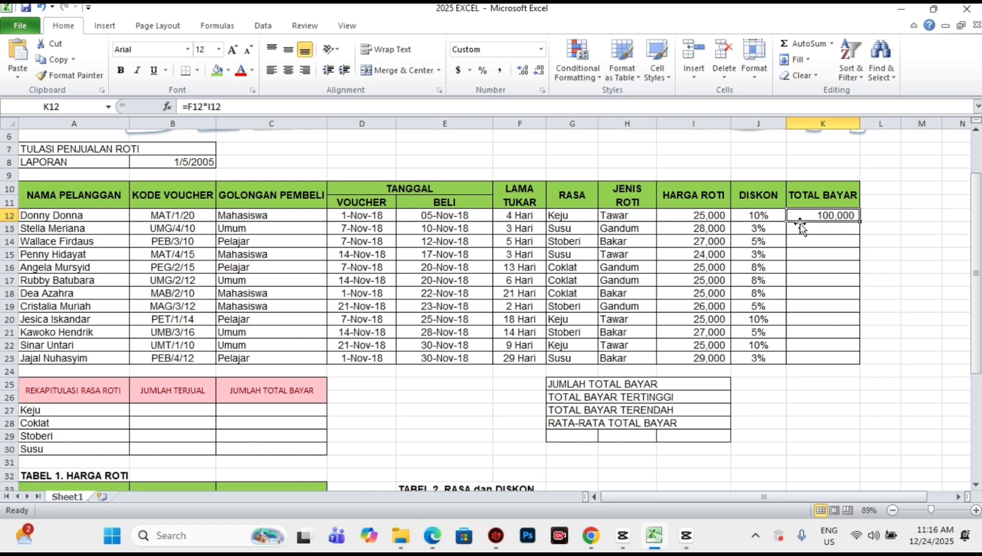
click(769, 215)
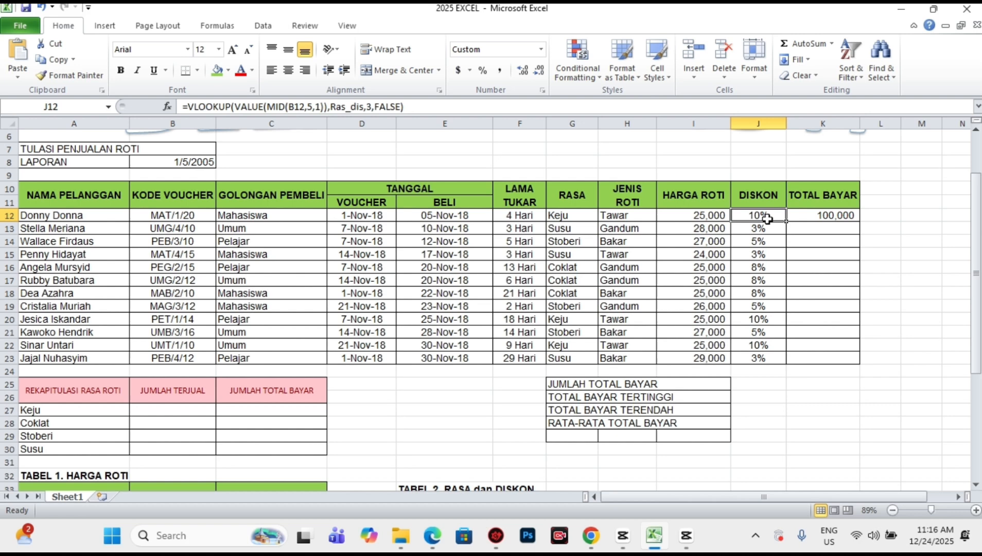
click(709, 216)
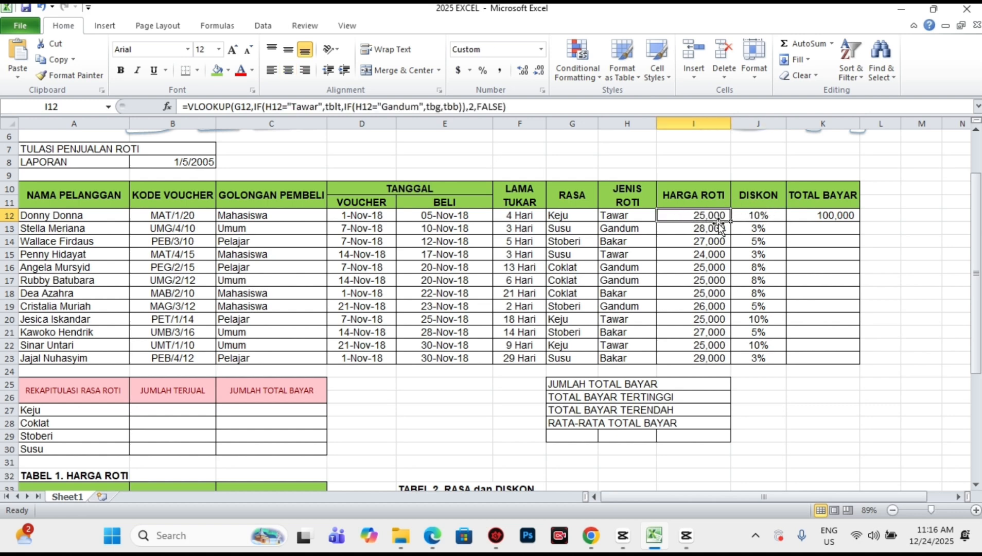
click(824, 174)
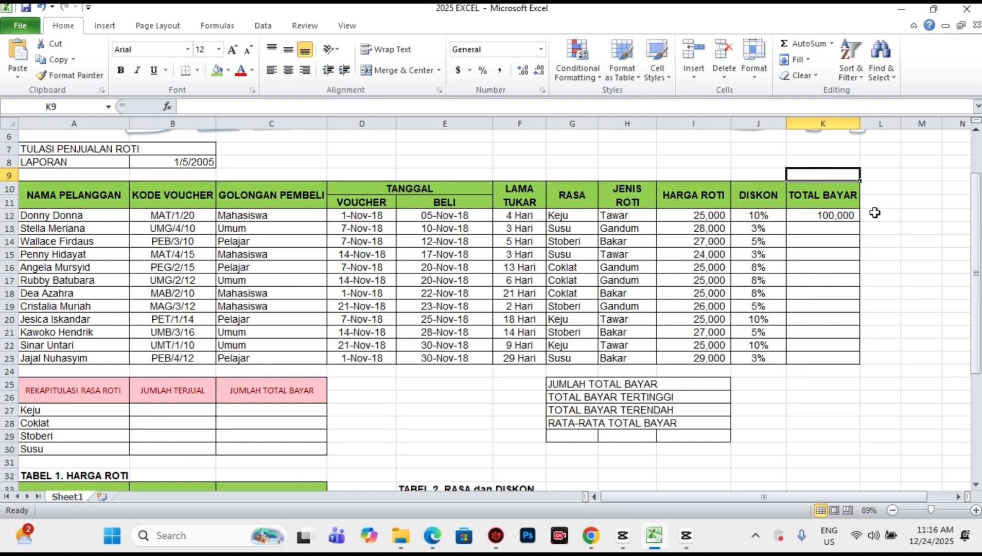
double_click(847, 216)
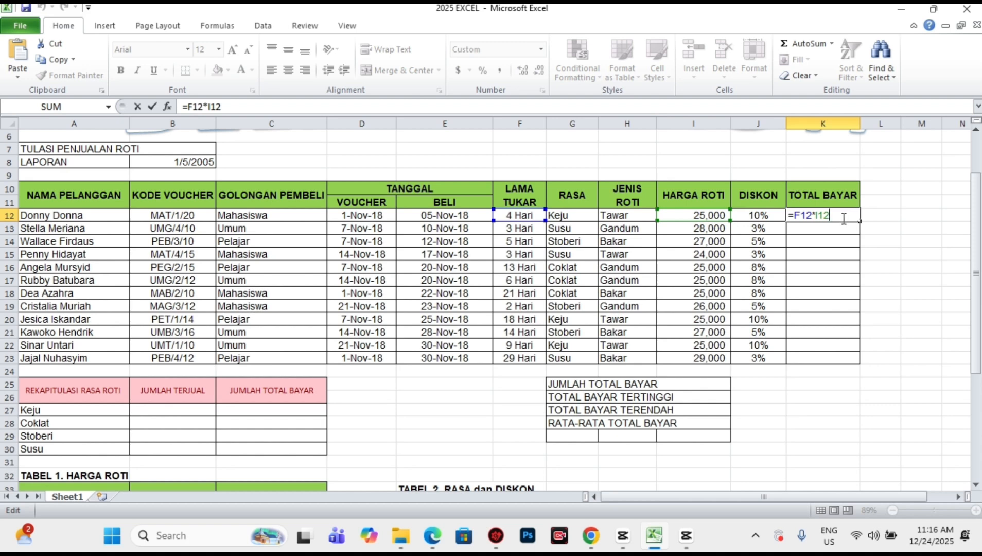
text(-)
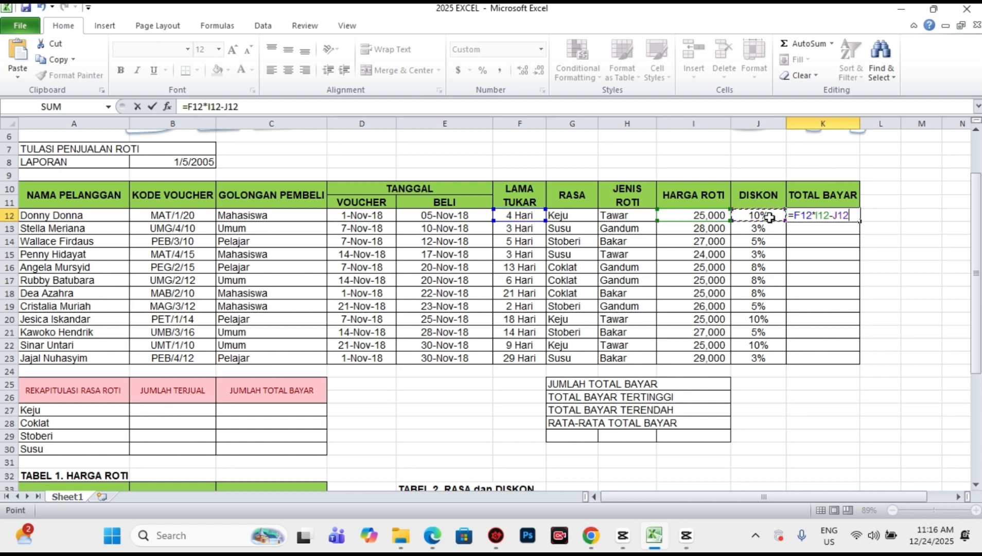
click(769, 219)
text(*)
click(719, 215)
key(Return)
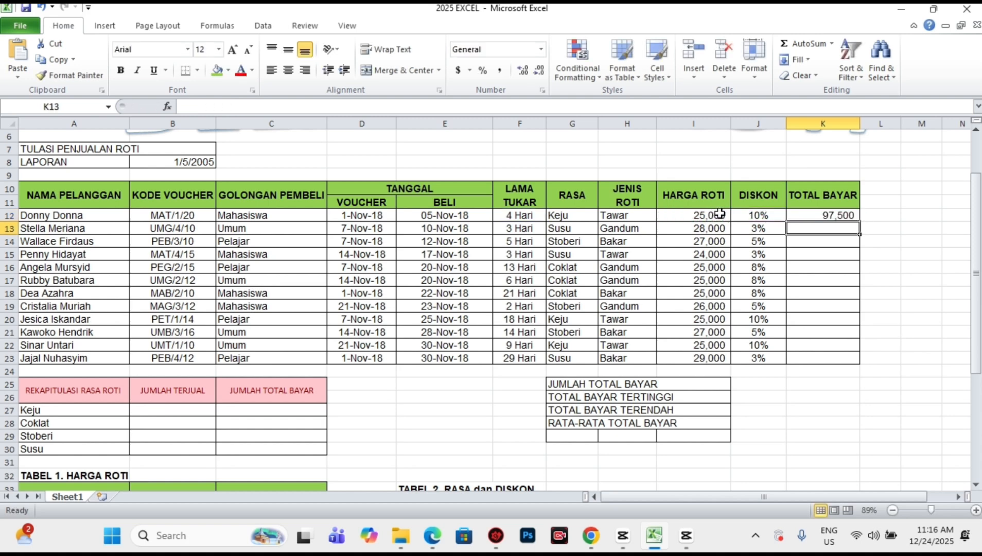
click(841, 216)
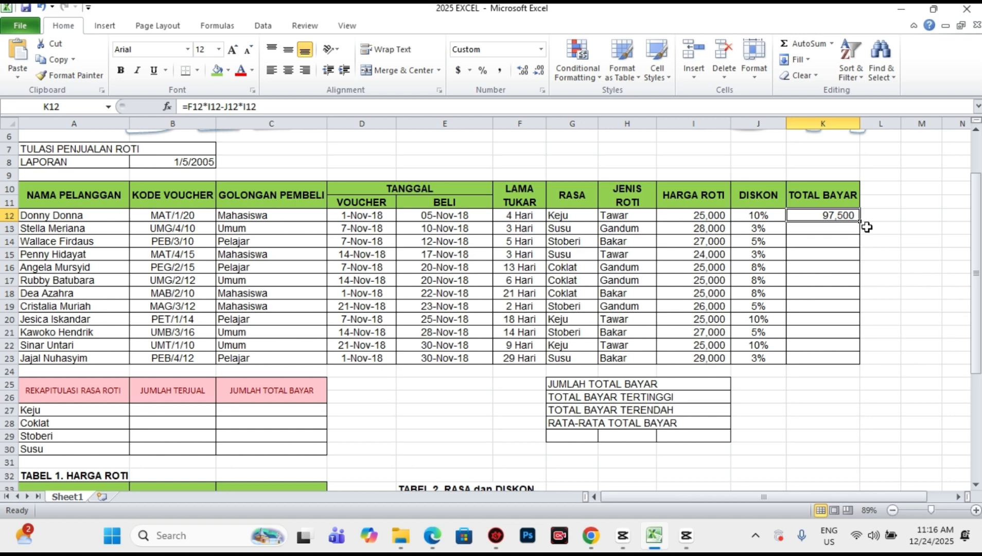
drag(862, 225, 867, 370)
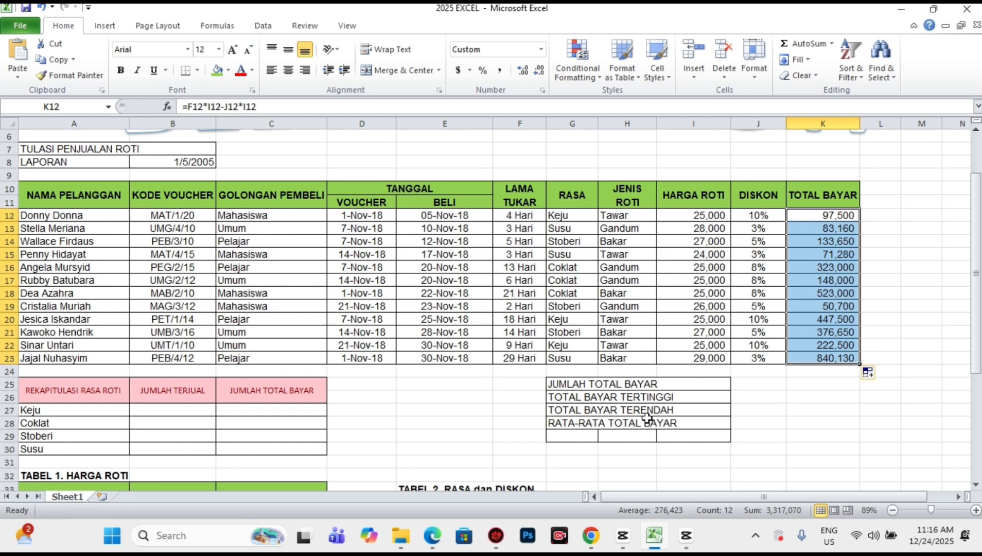
- Remove the borders from the empty cells G29:I29 below RATA-RATA TOTAL BAYAR, keeping only their top border
drag(569, 438, 719, 436)
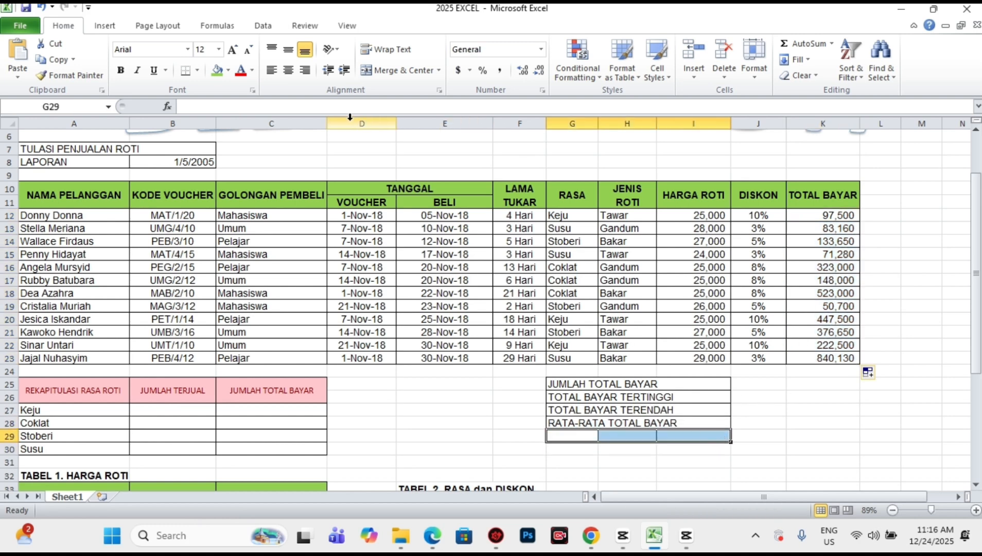
click(197, 70)
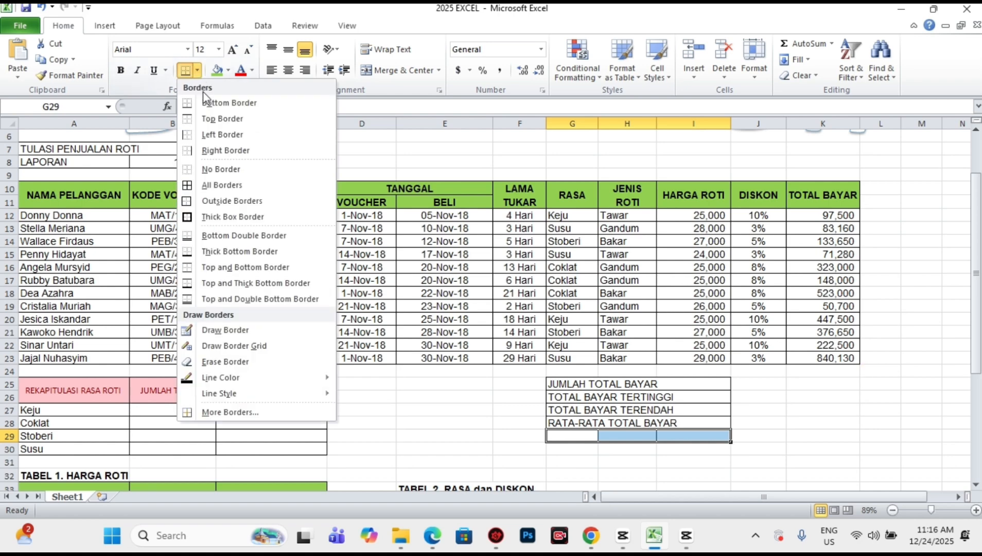
click(221, 412)
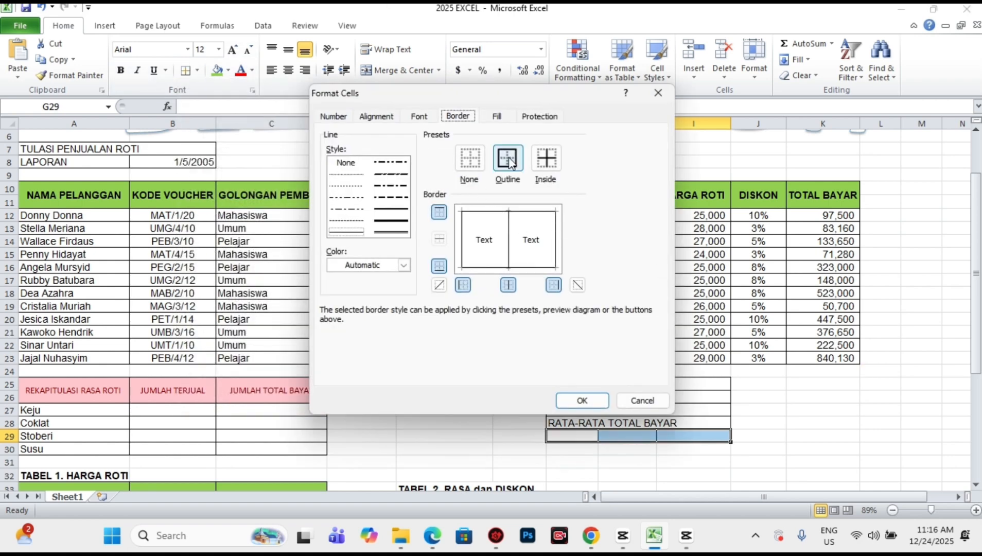
click(469, 158)
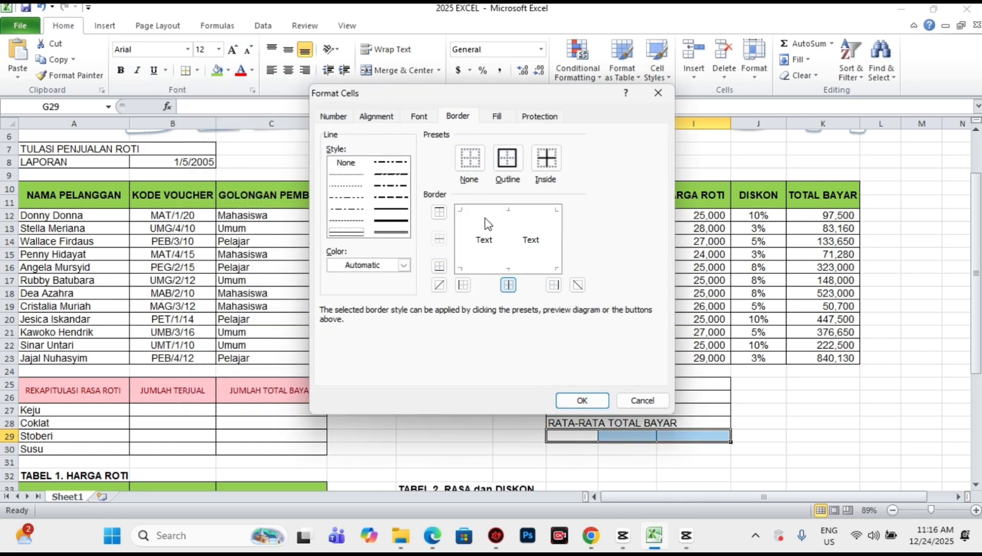
click(439, 211)
click(580, 401)
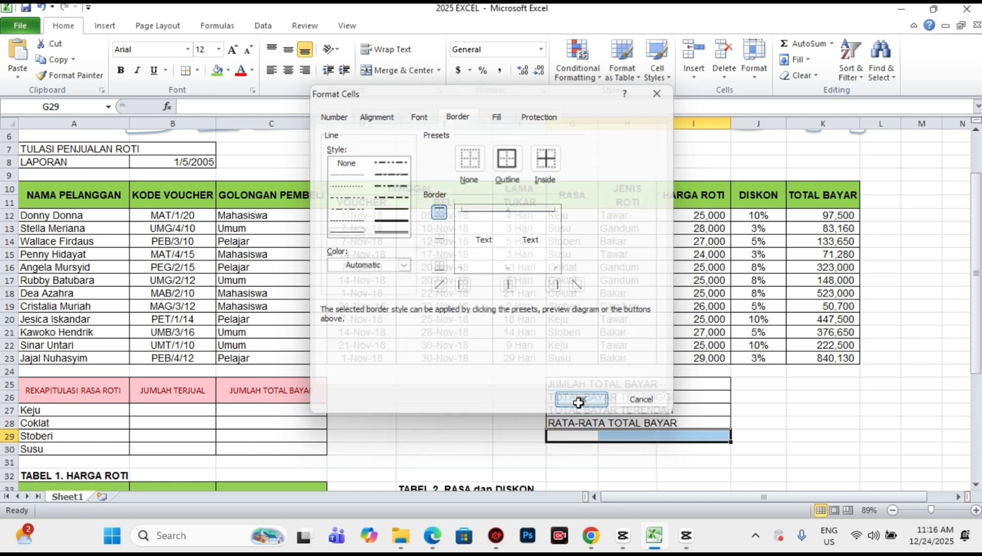
click(763, 463)
- Merge J25:K28 across, row by row, to make one result cell beside each summary label
drag(754, 383, 840, 423)
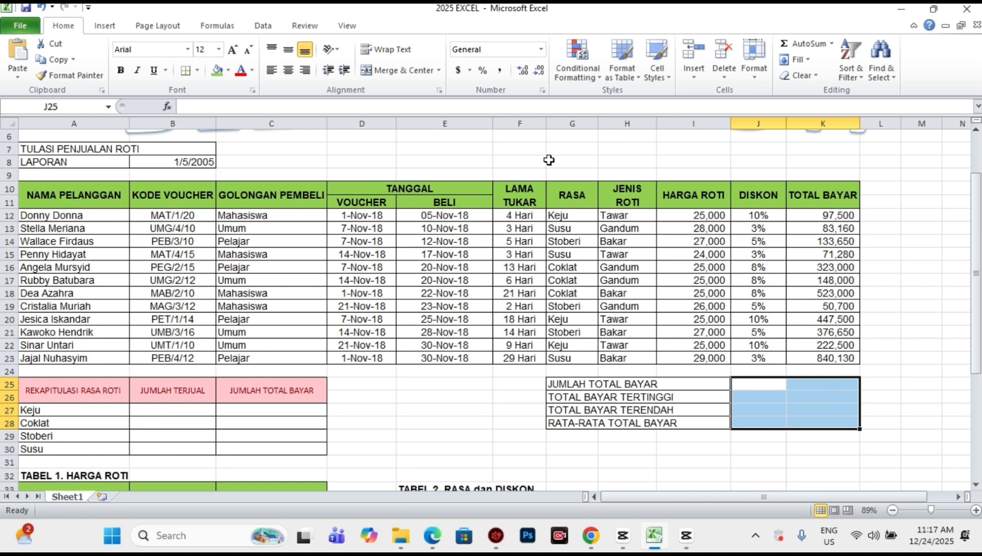
click(438, 70)
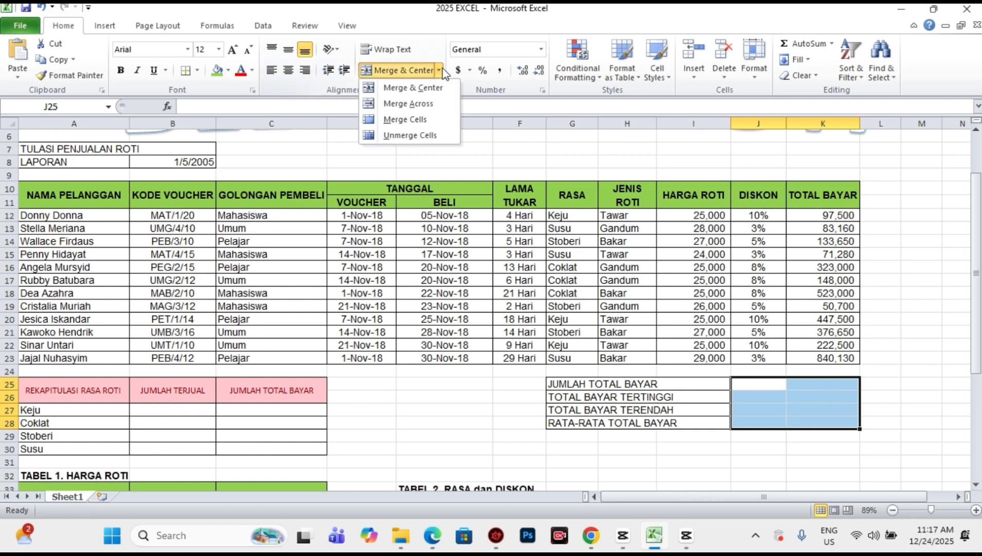
click(436, 103)
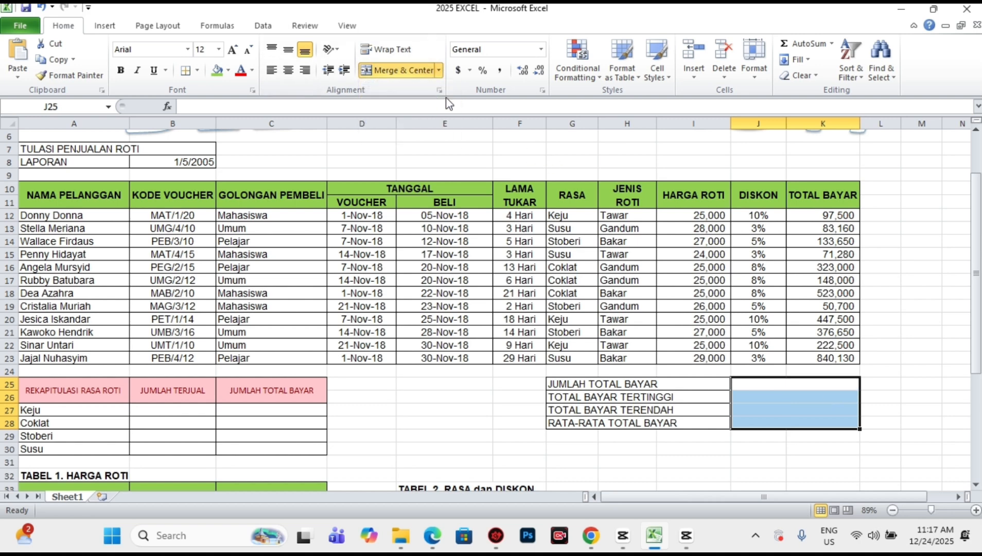
click(764, 394)
- Calculate JUMLAH TOTAL BAYAR in J25 with a SUM of K12:K23
click(768, 384)
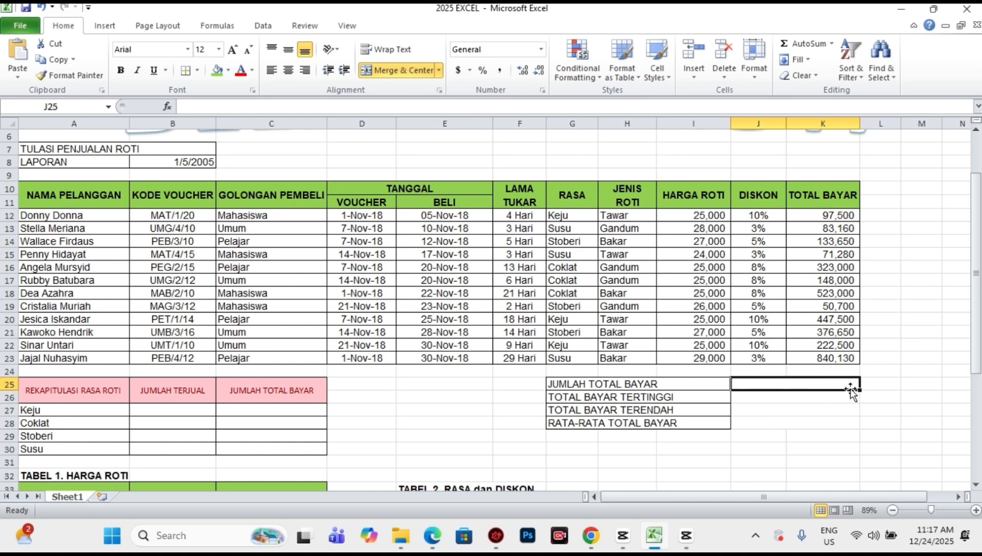
text(=sum)
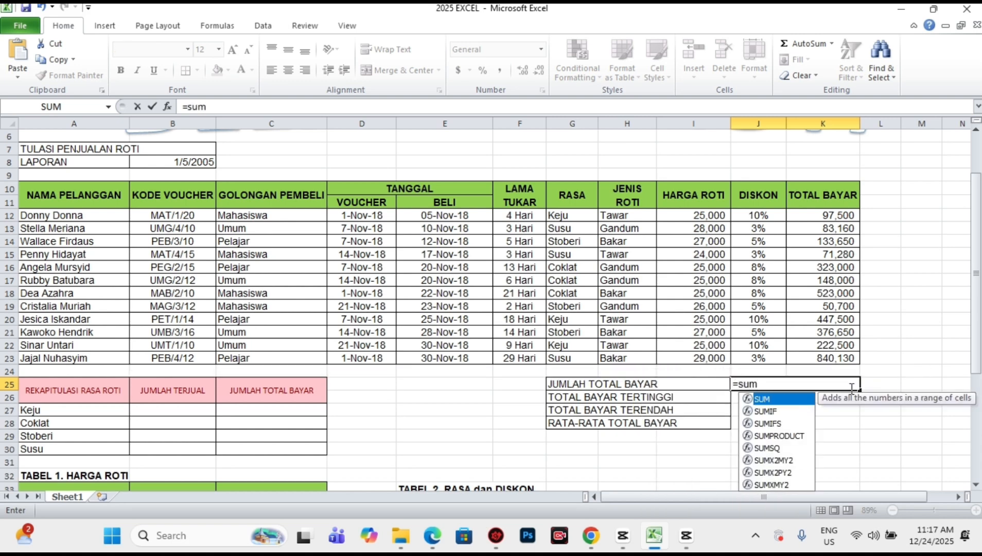
key(Tab)
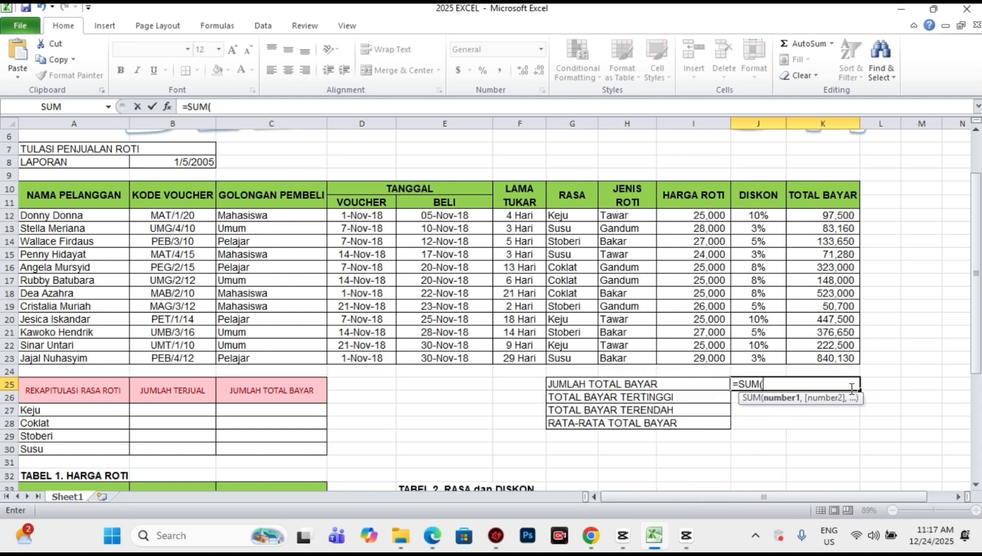
drag(840, 216, 843, 357)
key(Return)
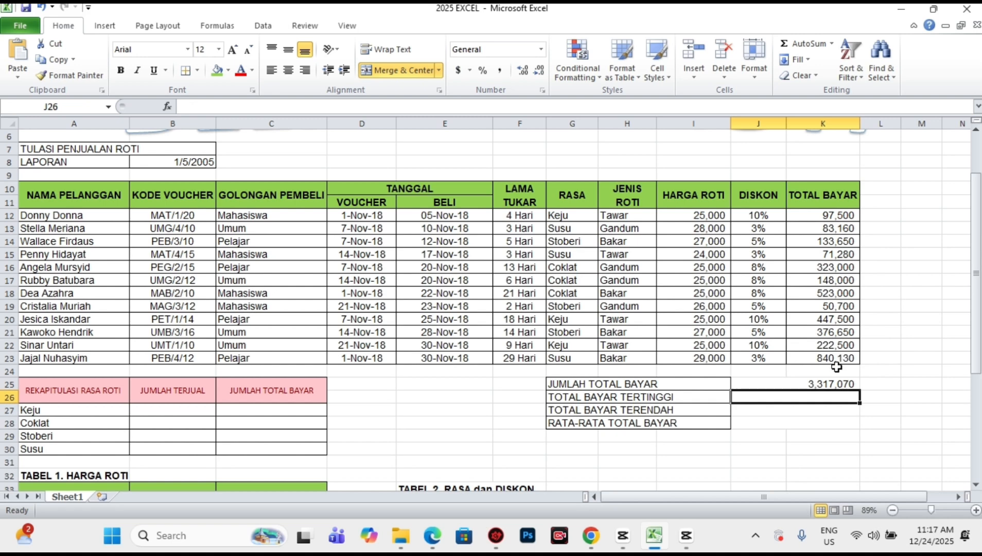
- Enter a MIN formula over K12:K23 in the TOTAL BAYAR TERTINGGI result cell, J26
text(=min)
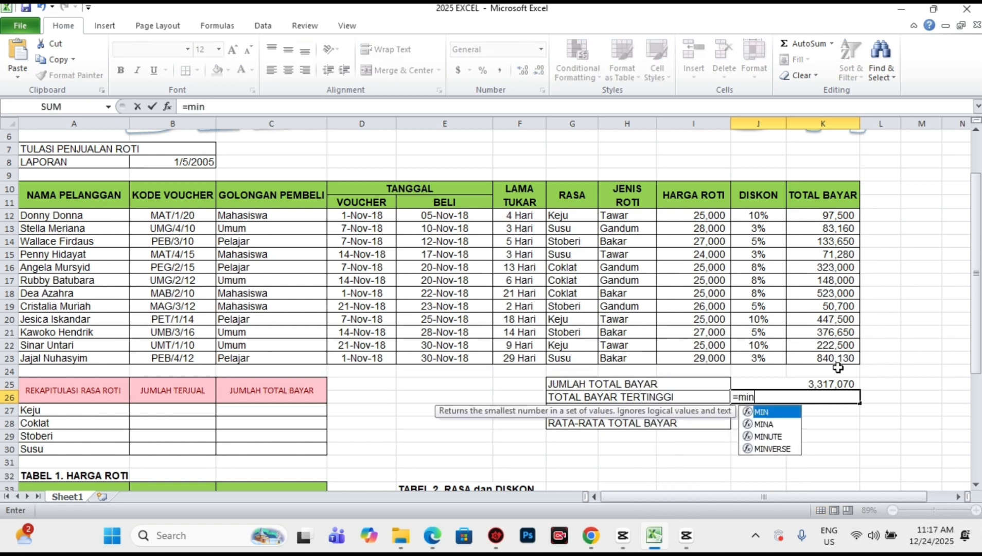
key(Tab)
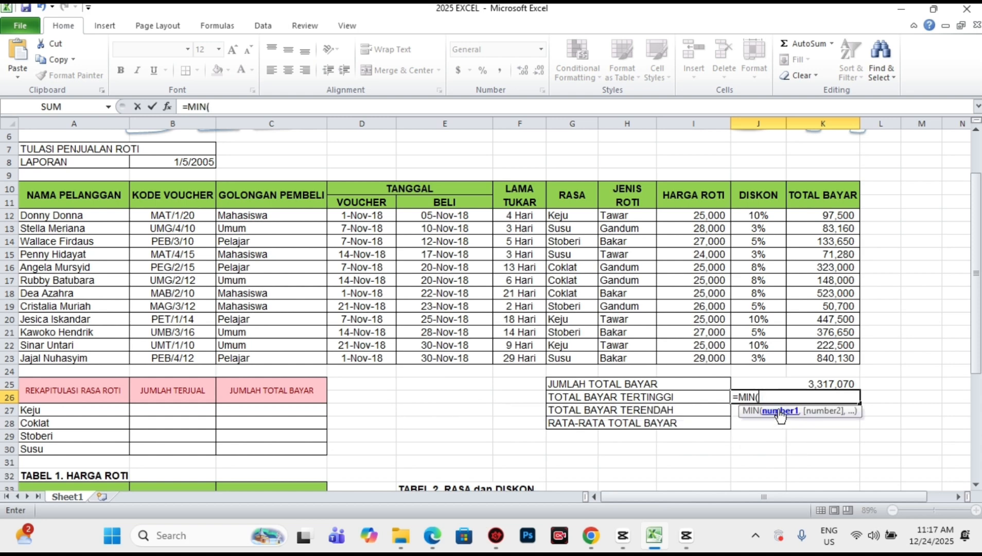
drag(848, 211, 853, 354)
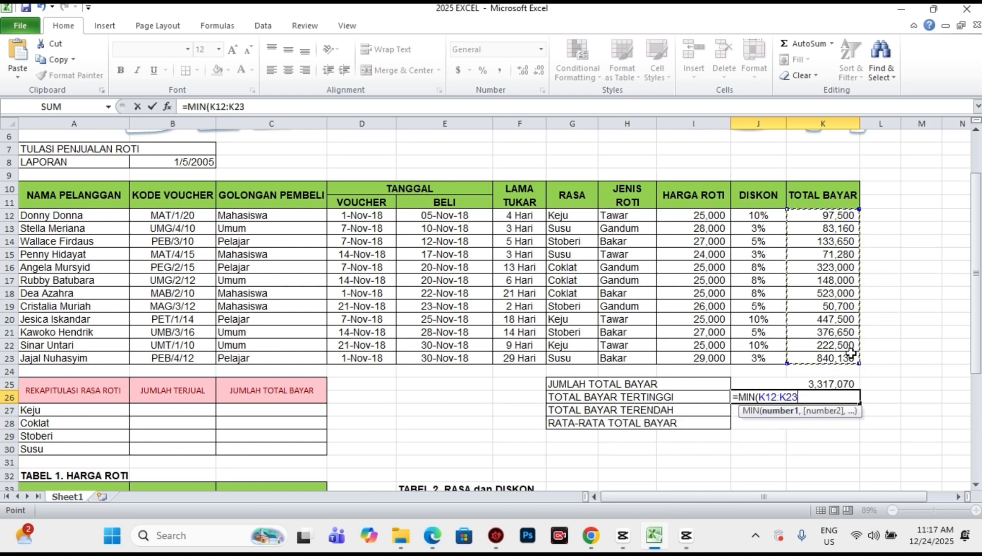
key(Return)
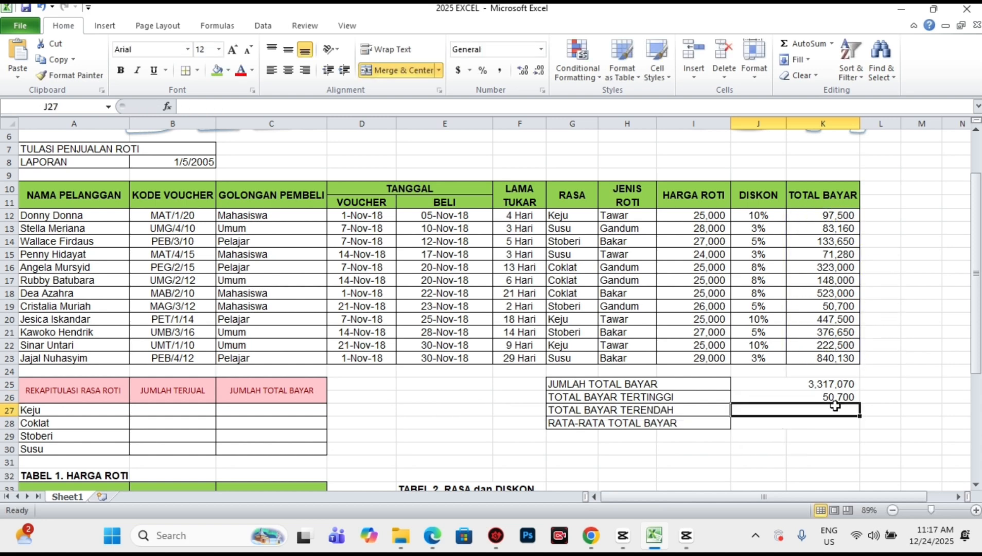
text(=)
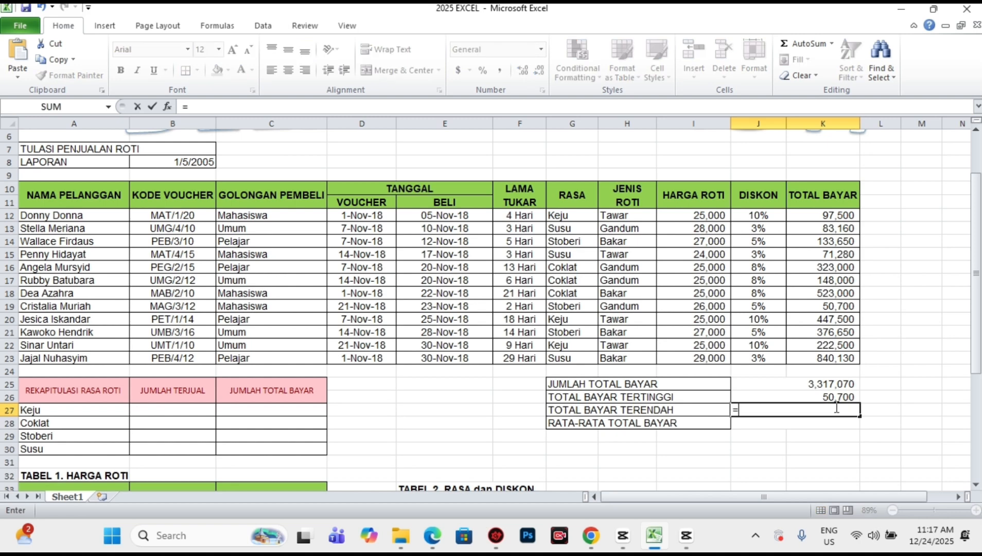
text(ma)
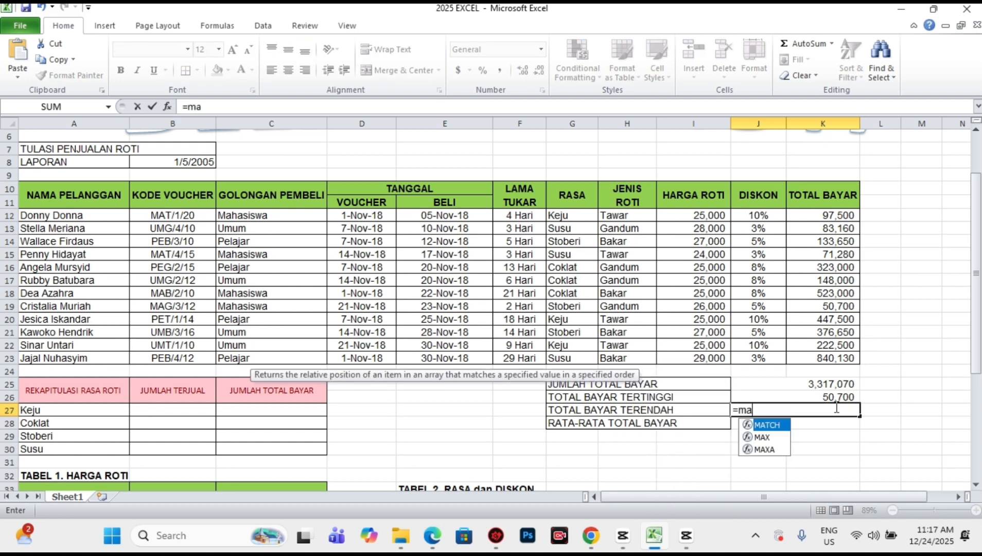
key(BackSpace)
key(BackSpace)
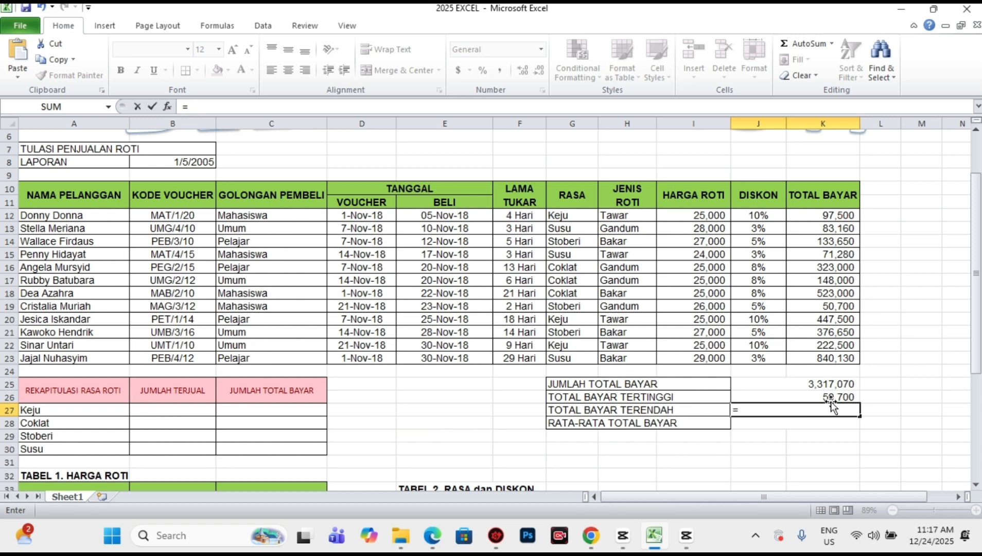
click(830, 397)
key(Escape)
- Replace the TOTAL BAYAR TERTINGGI formula in J26 with a MAX over K12:K23
click(830, 397)
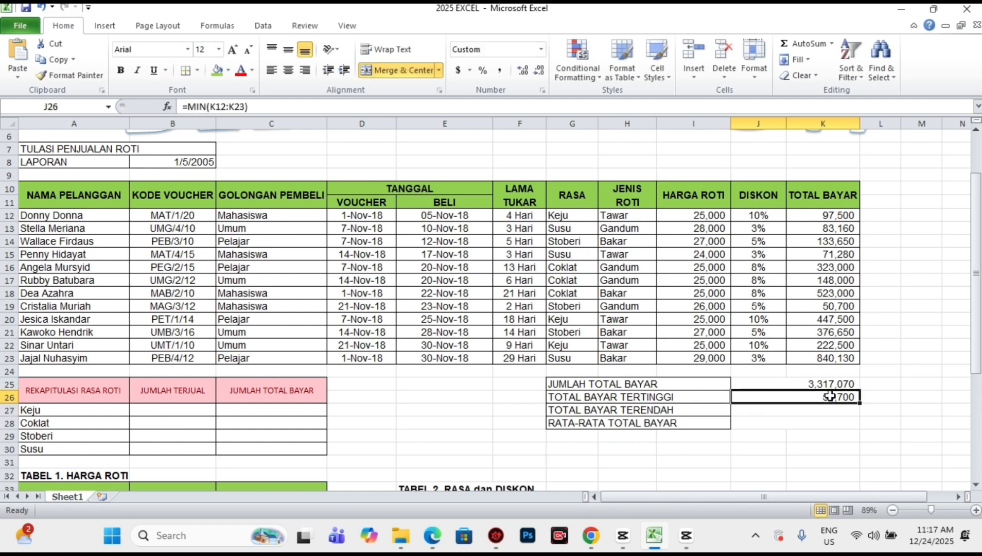
key(Delete)
text(=mi)
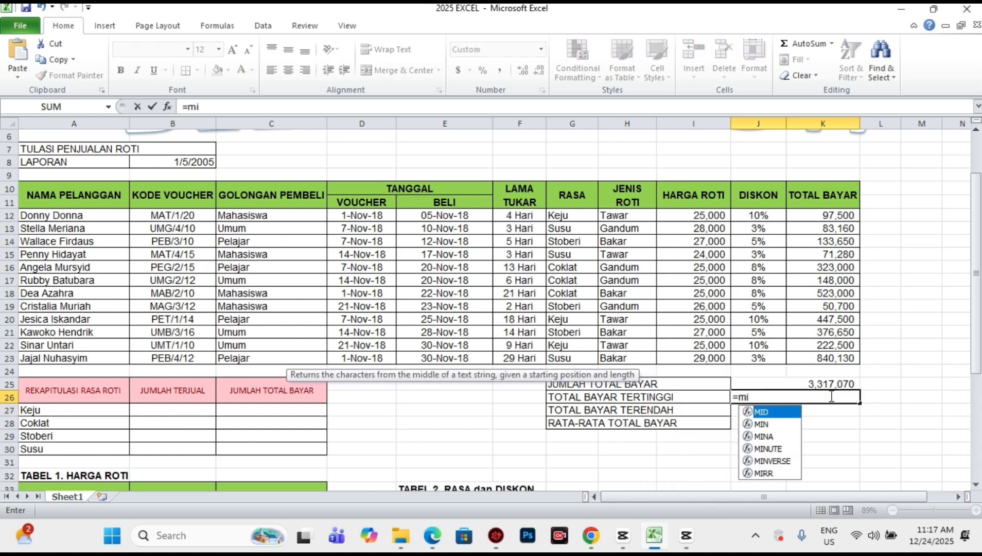
key(BackSpace)
text(ax)
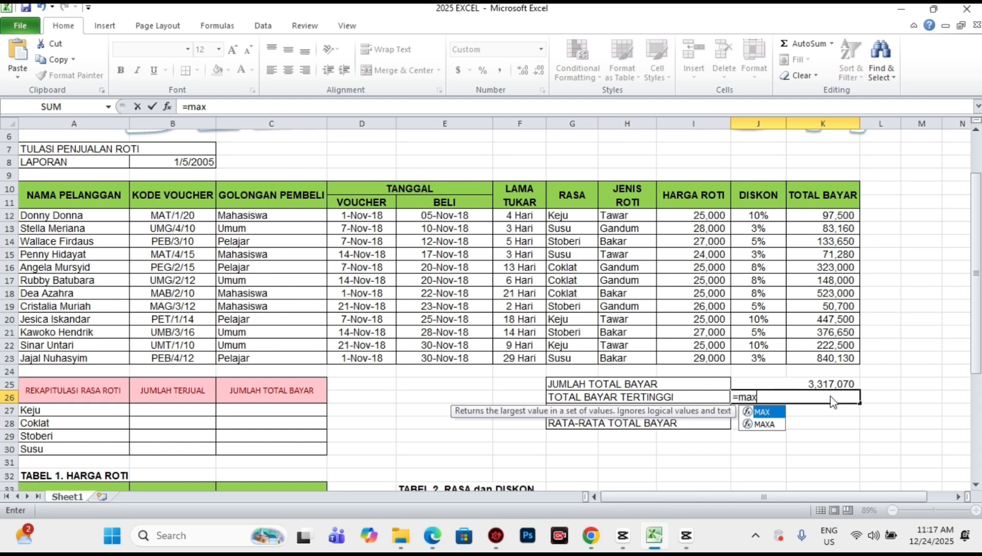
key(Tab)
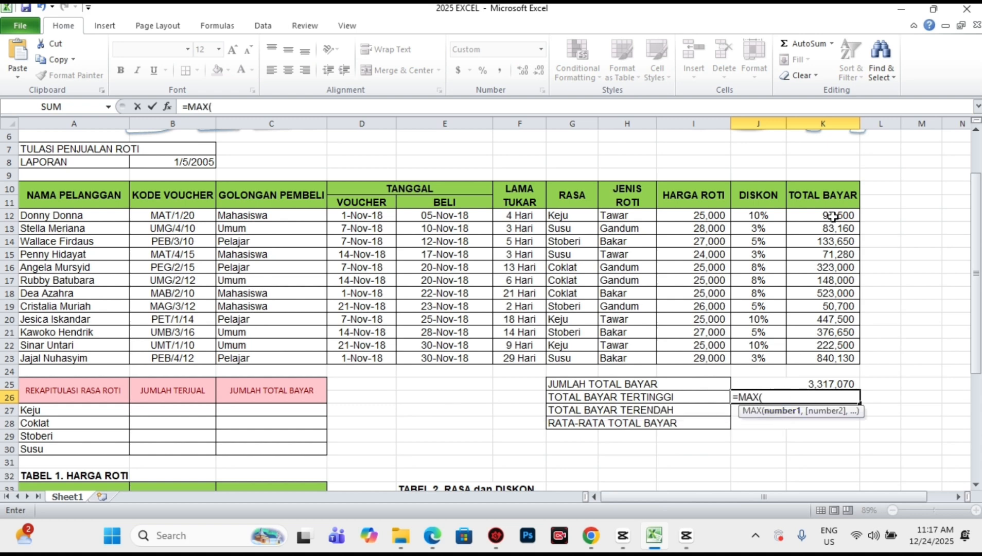
drag(833, 215, 838, 358)
key(Return)
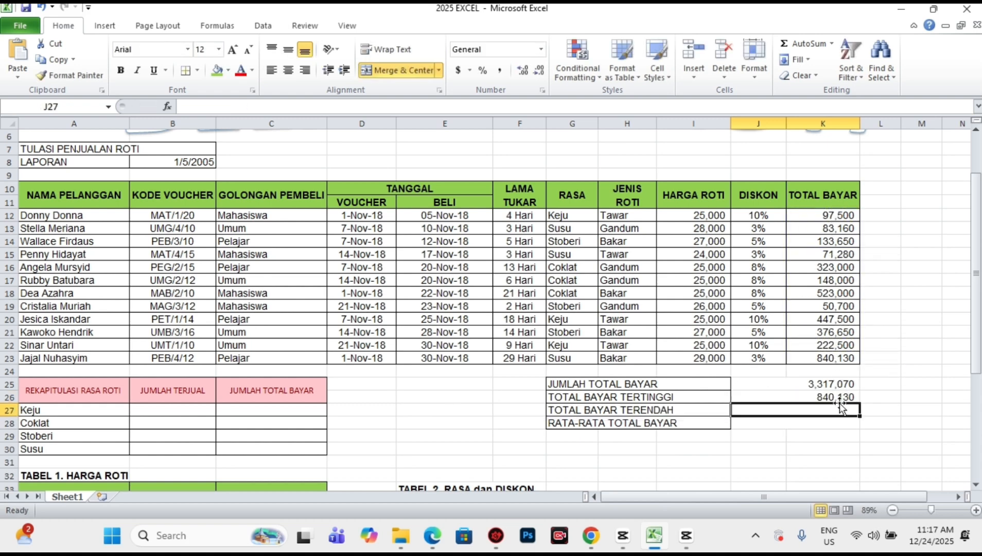
- Calculate TOTAL BAYAR TERENDAH in J27 with a MIN of K12:K23
text(=mi)
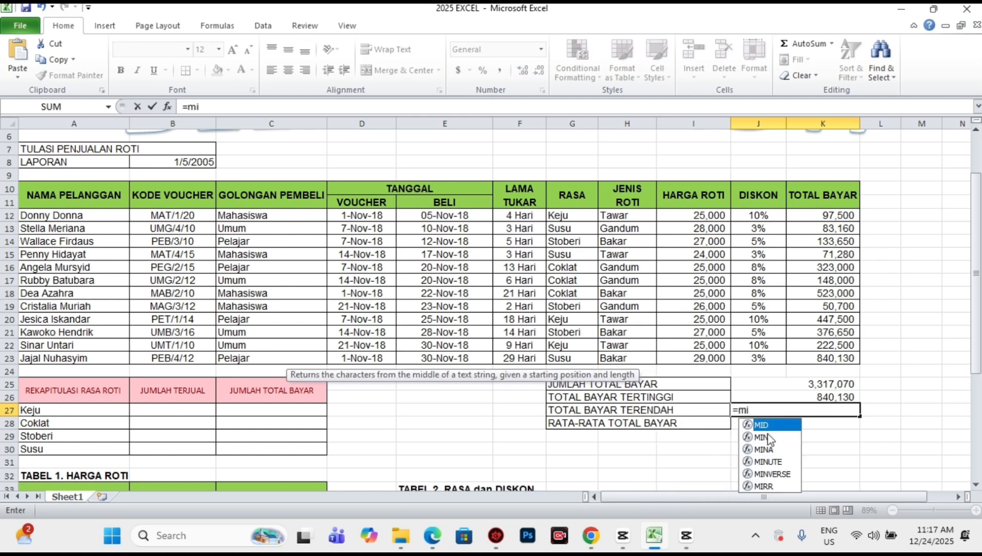
double_click(769, 438)
click(830, 215)
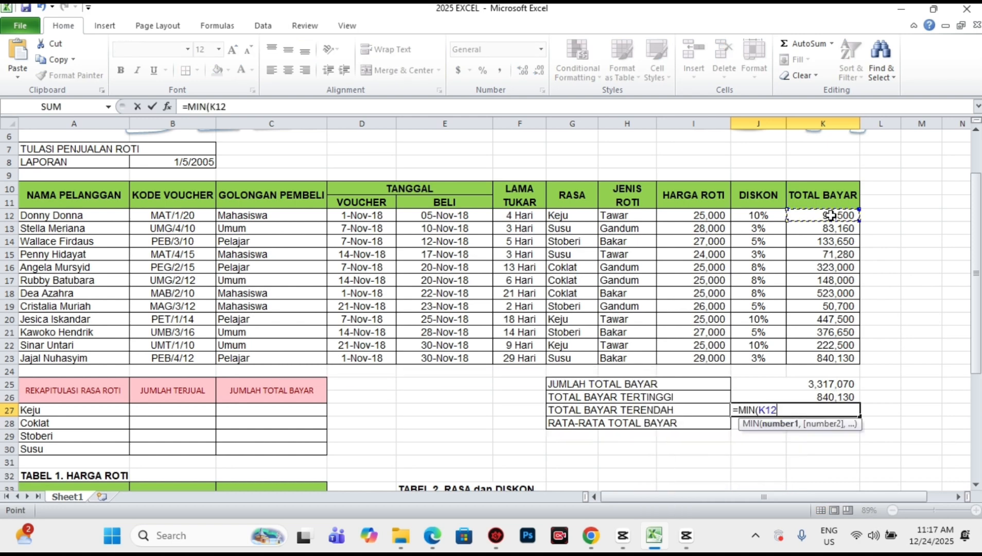
drag(831, 215, 844, 358)
key(Return)
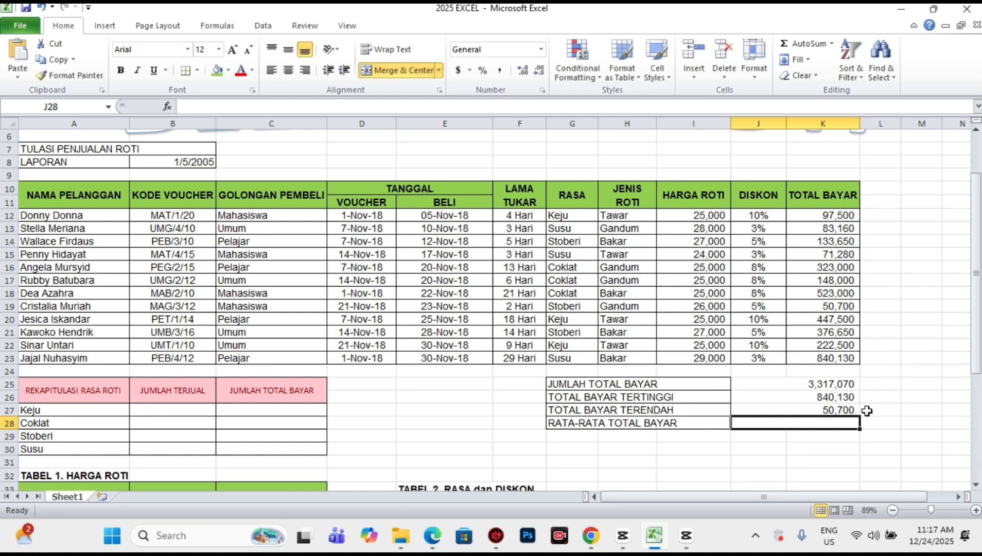
- Calculate RATA-RATA TOTAL BAYAR in J28 with an AVERAGE of K12:K23
text(=ave)
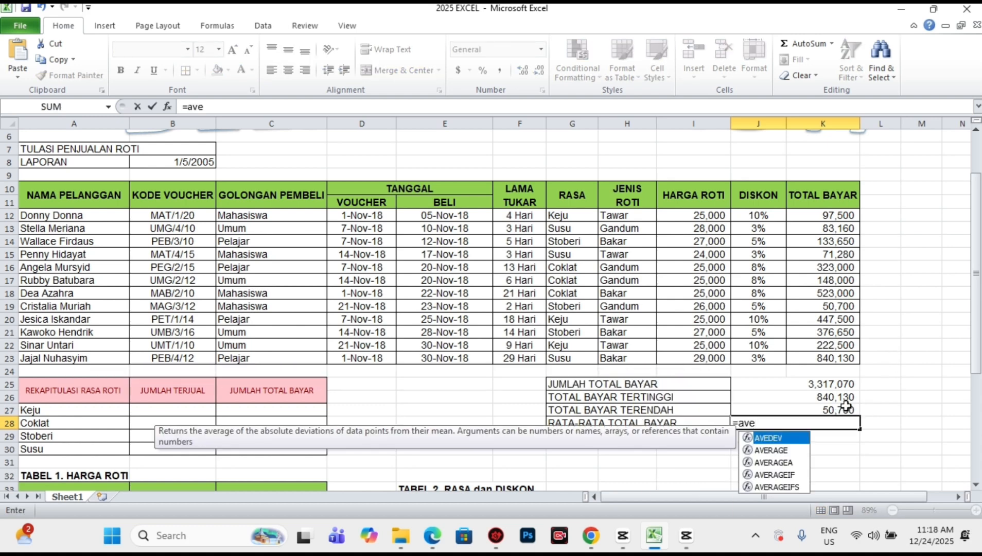
double_click(795, 451)
drag(828, 216, 839, 362)
key(Return)
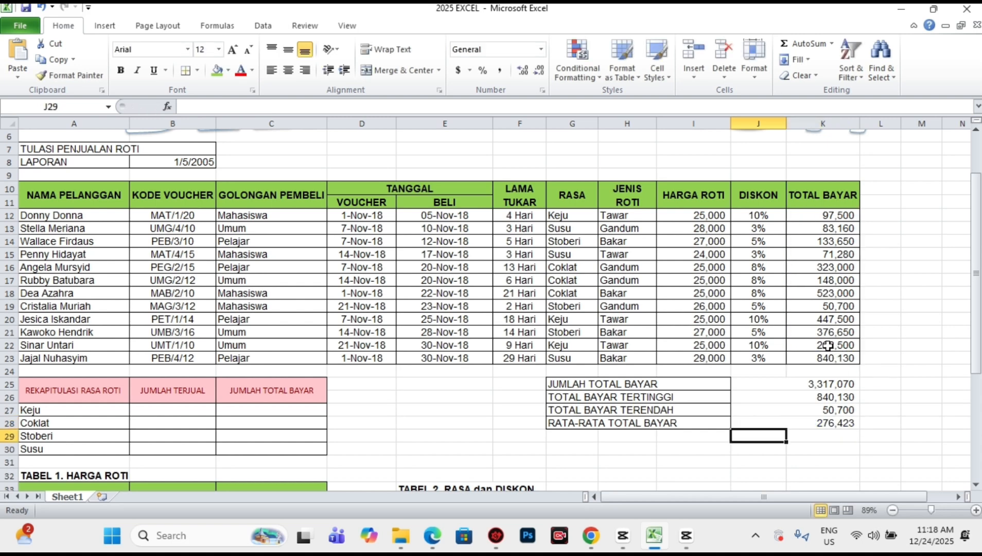
- Apply outline and inside borders to the four summary result cells J25:K28
click(756, 386)
drag(761, 394, 819, 424)
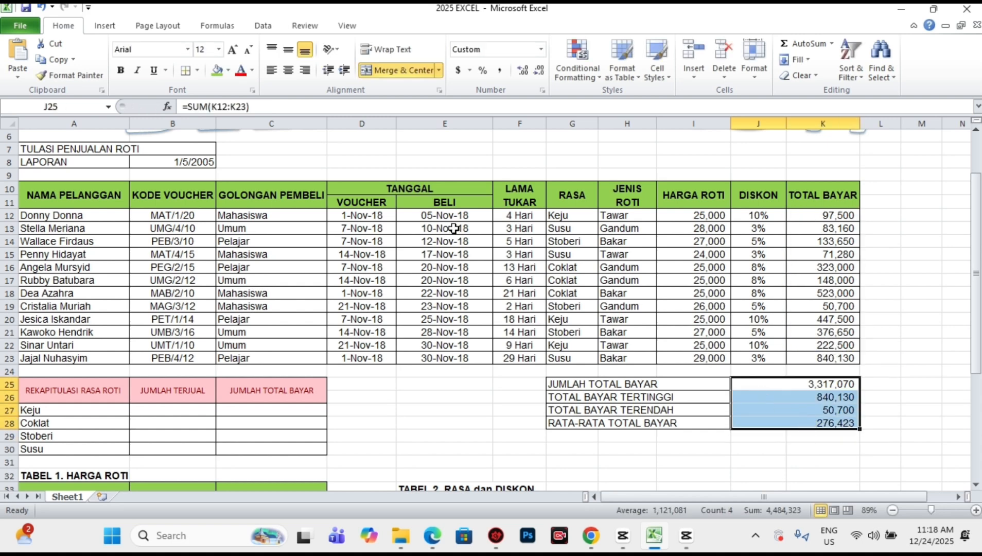
key(ctrl+1)
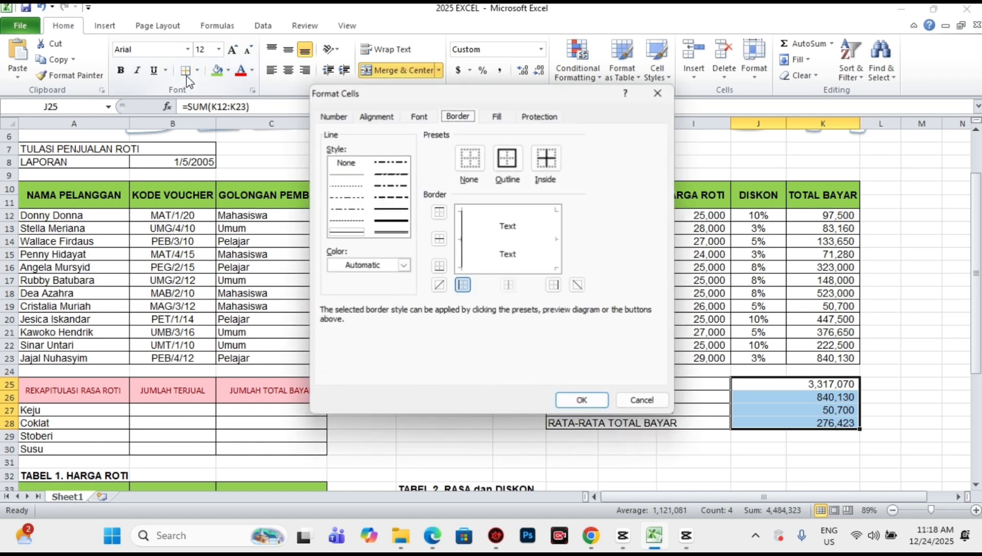
click(508, 158)
click(557, 166)
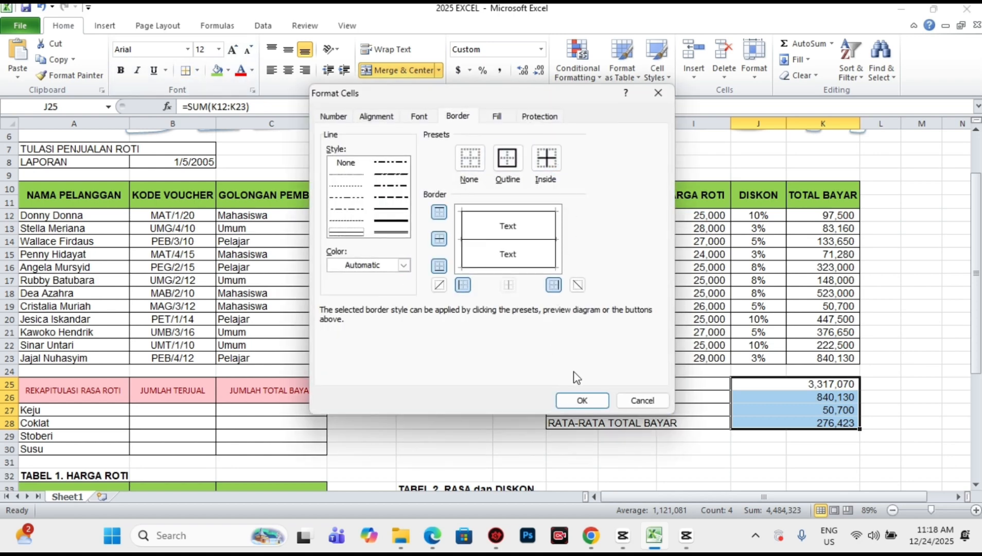
click(582, 400)
click(879, 409)
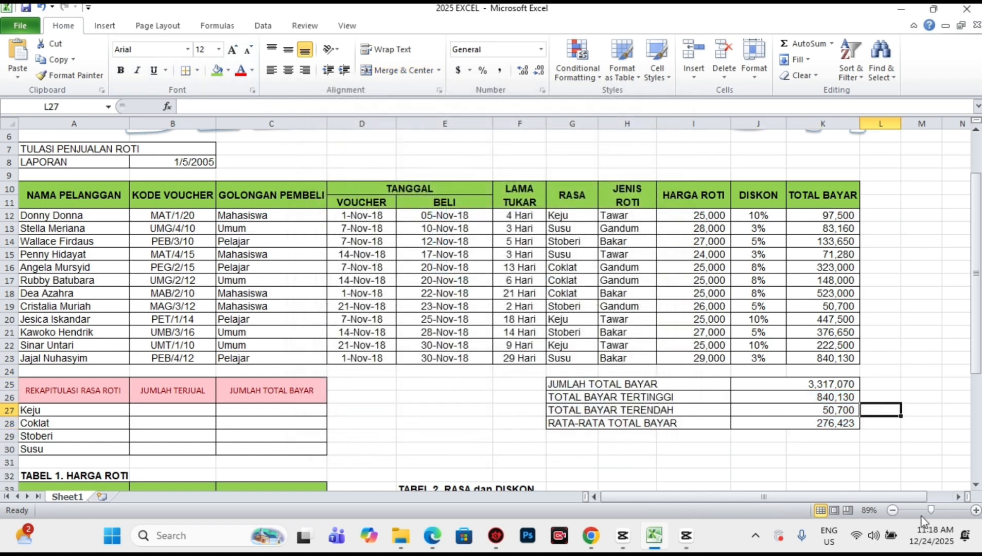